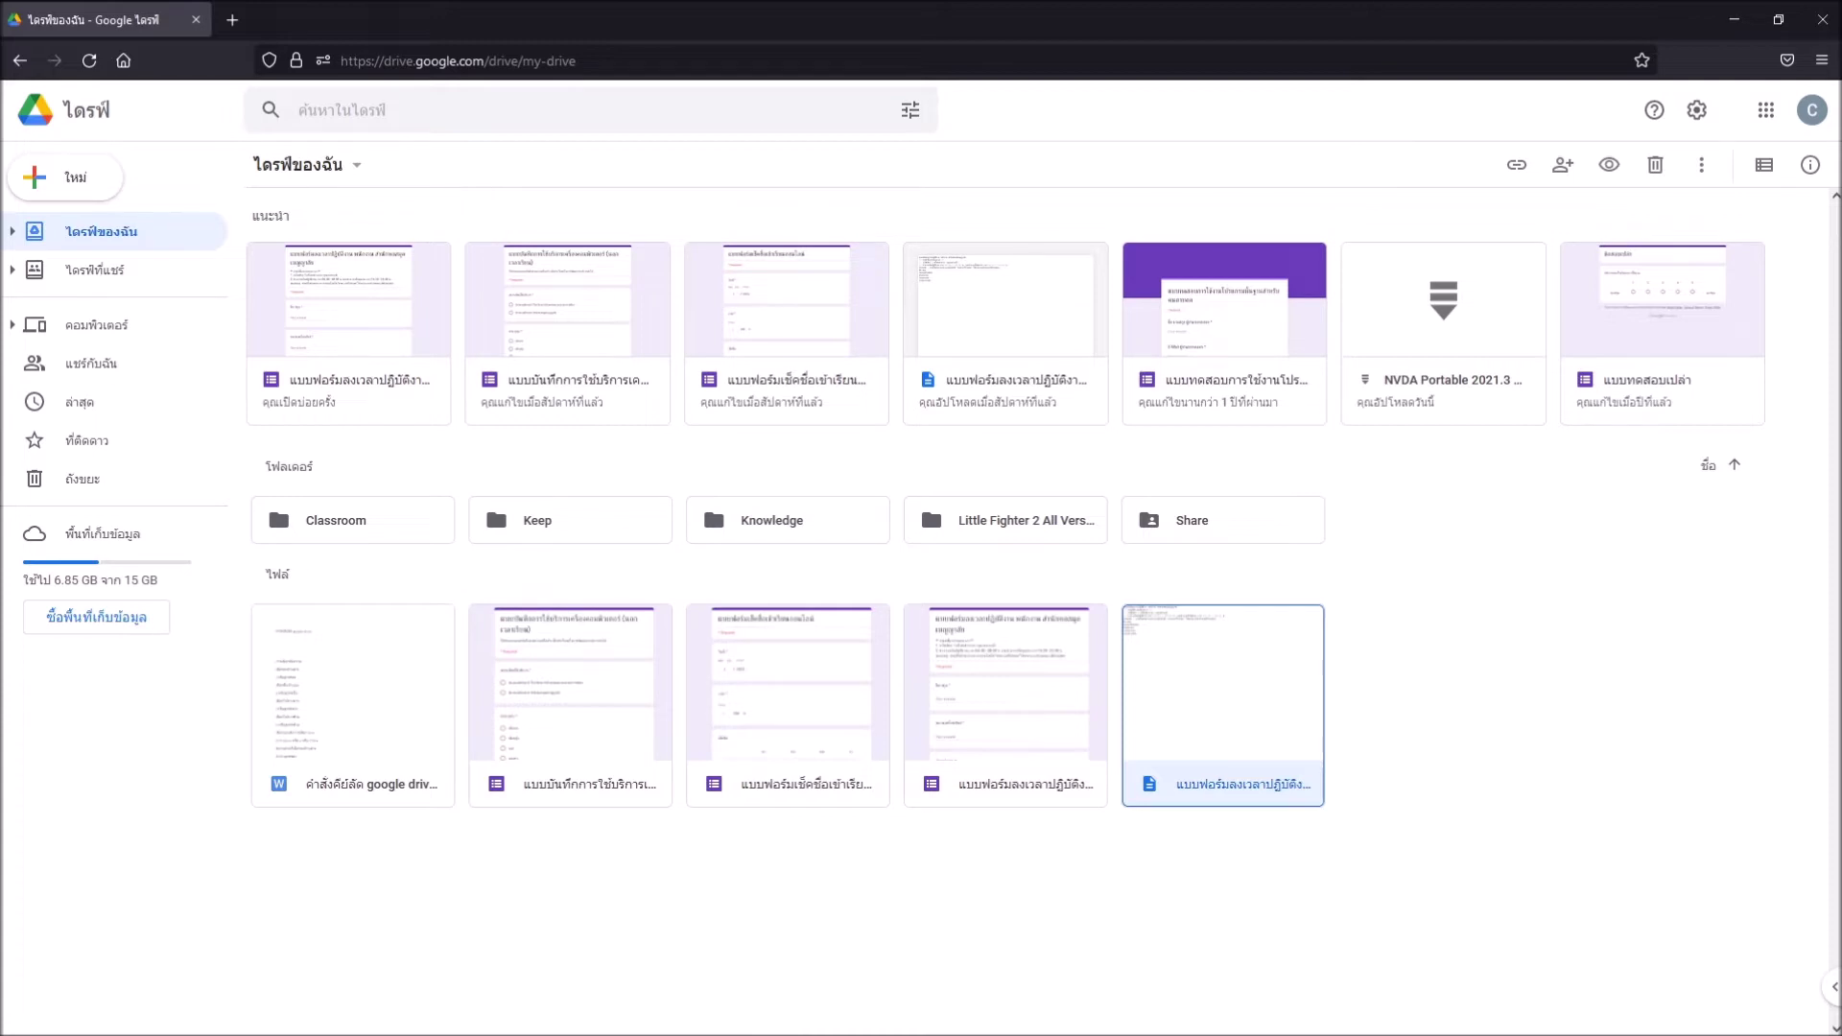
Create a new blank Google Forms form (แบบฟอร์มเปล่า) from My Drive.
key(c)
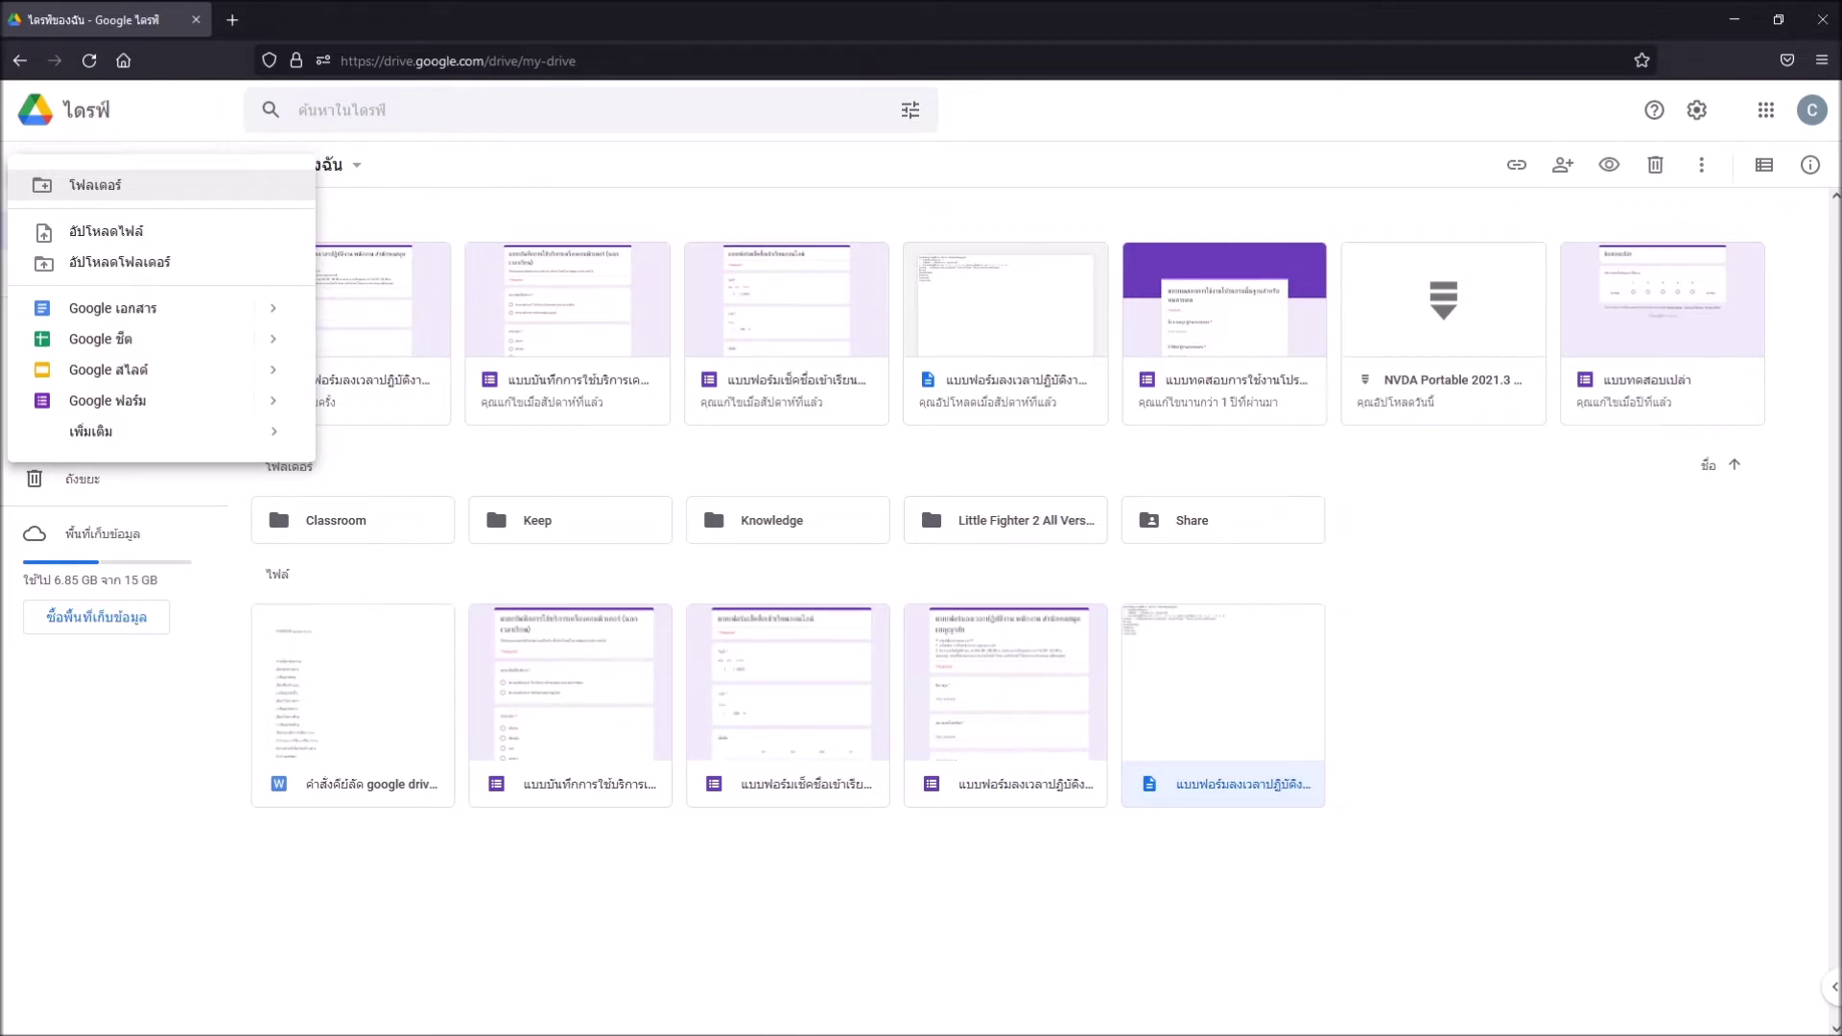
key(Down)
key(Down)
key(Down)
key(Down)
key(Down)
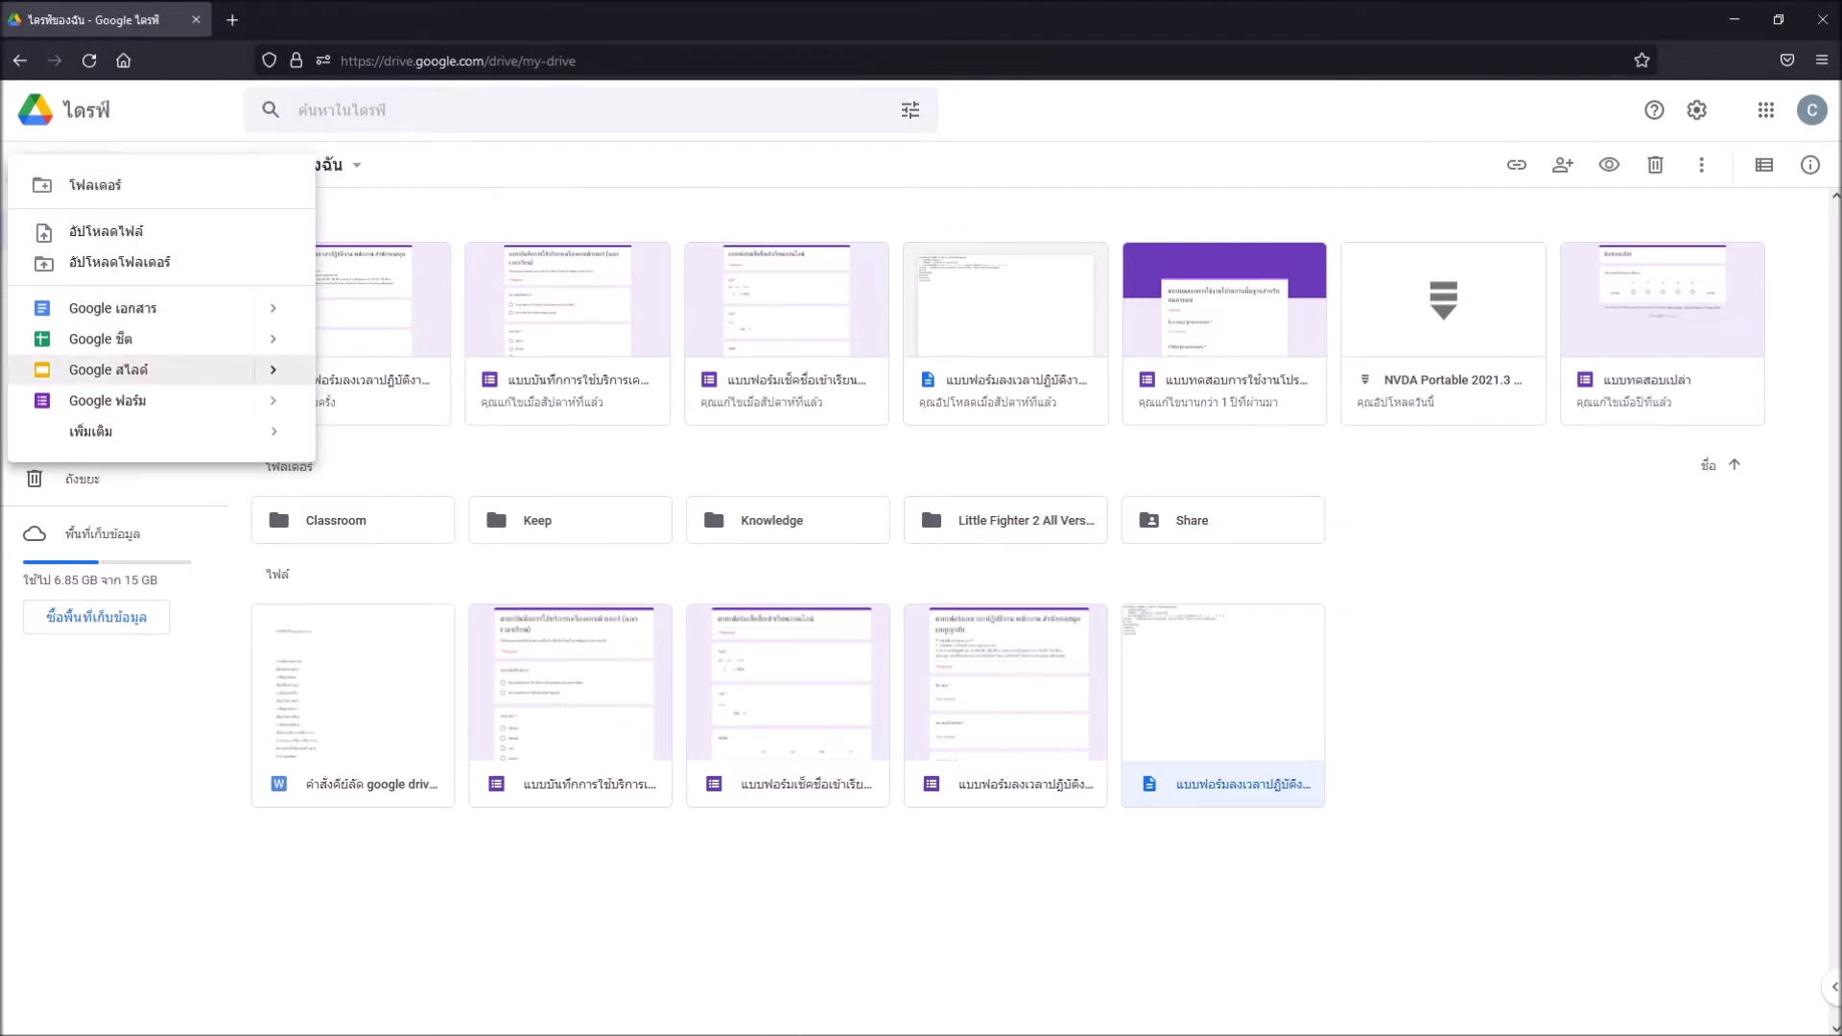
key(Down)
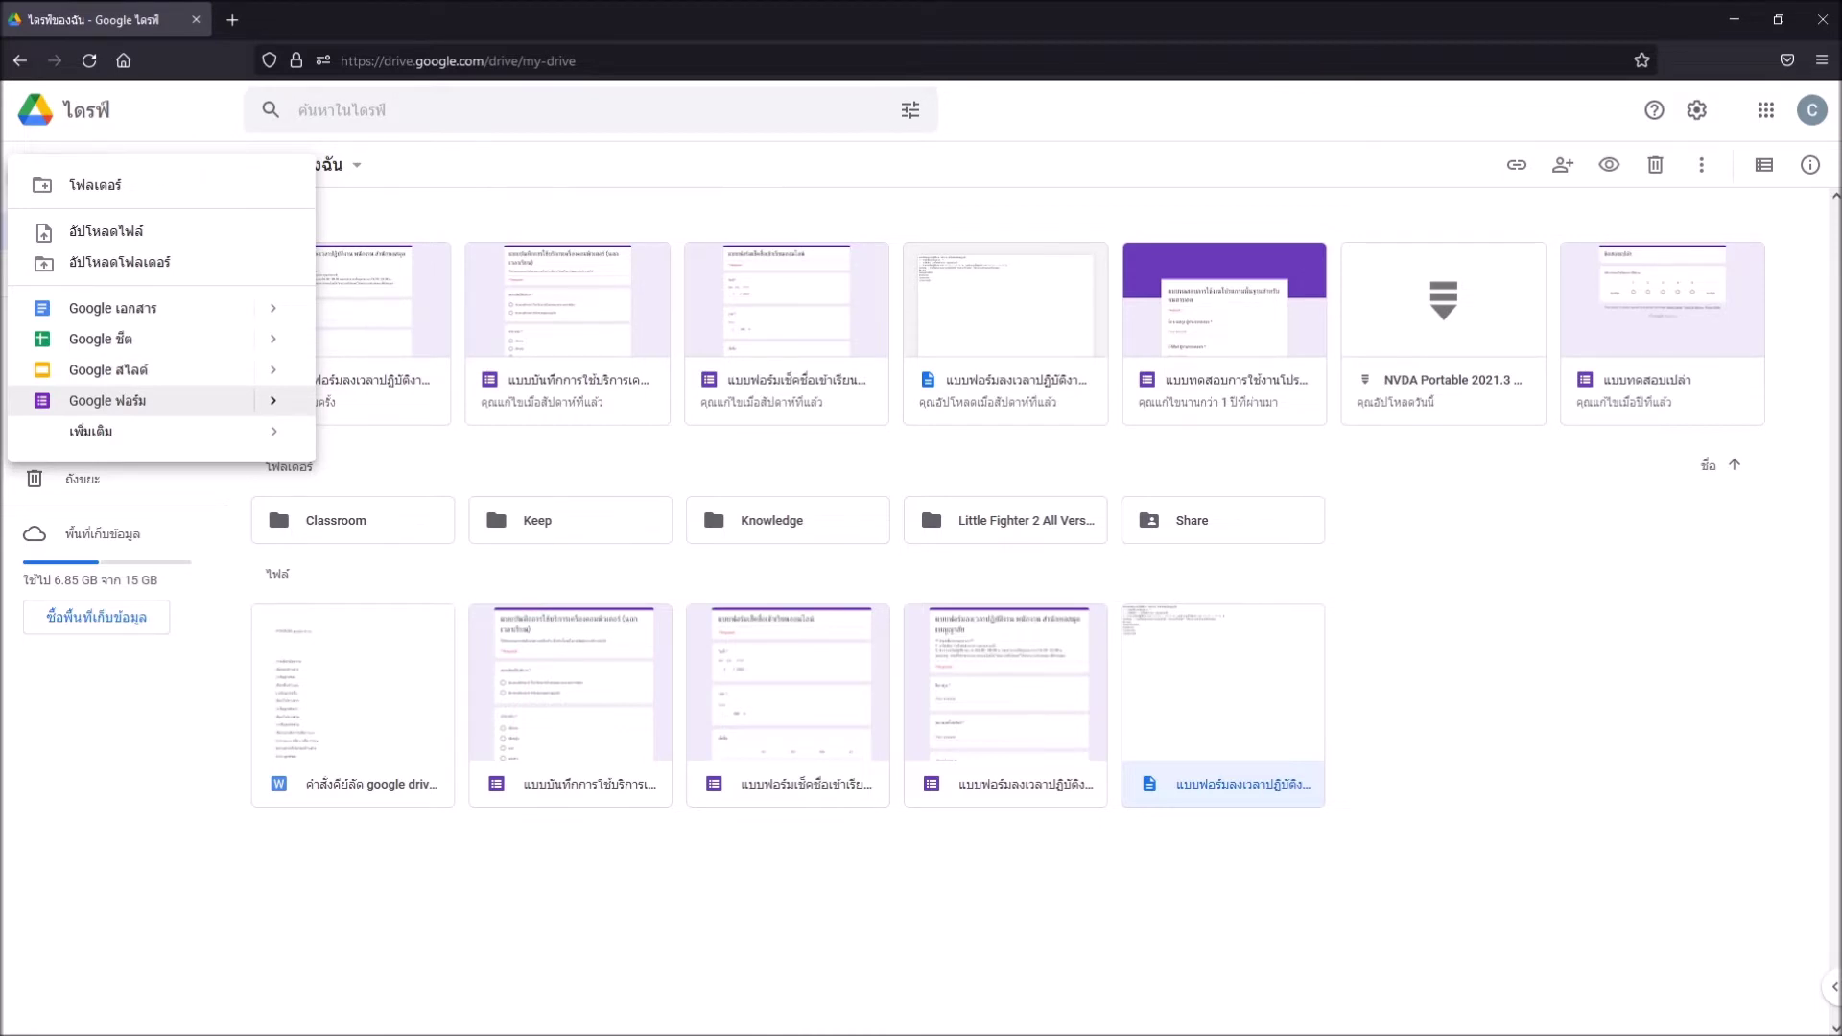
key(Right)
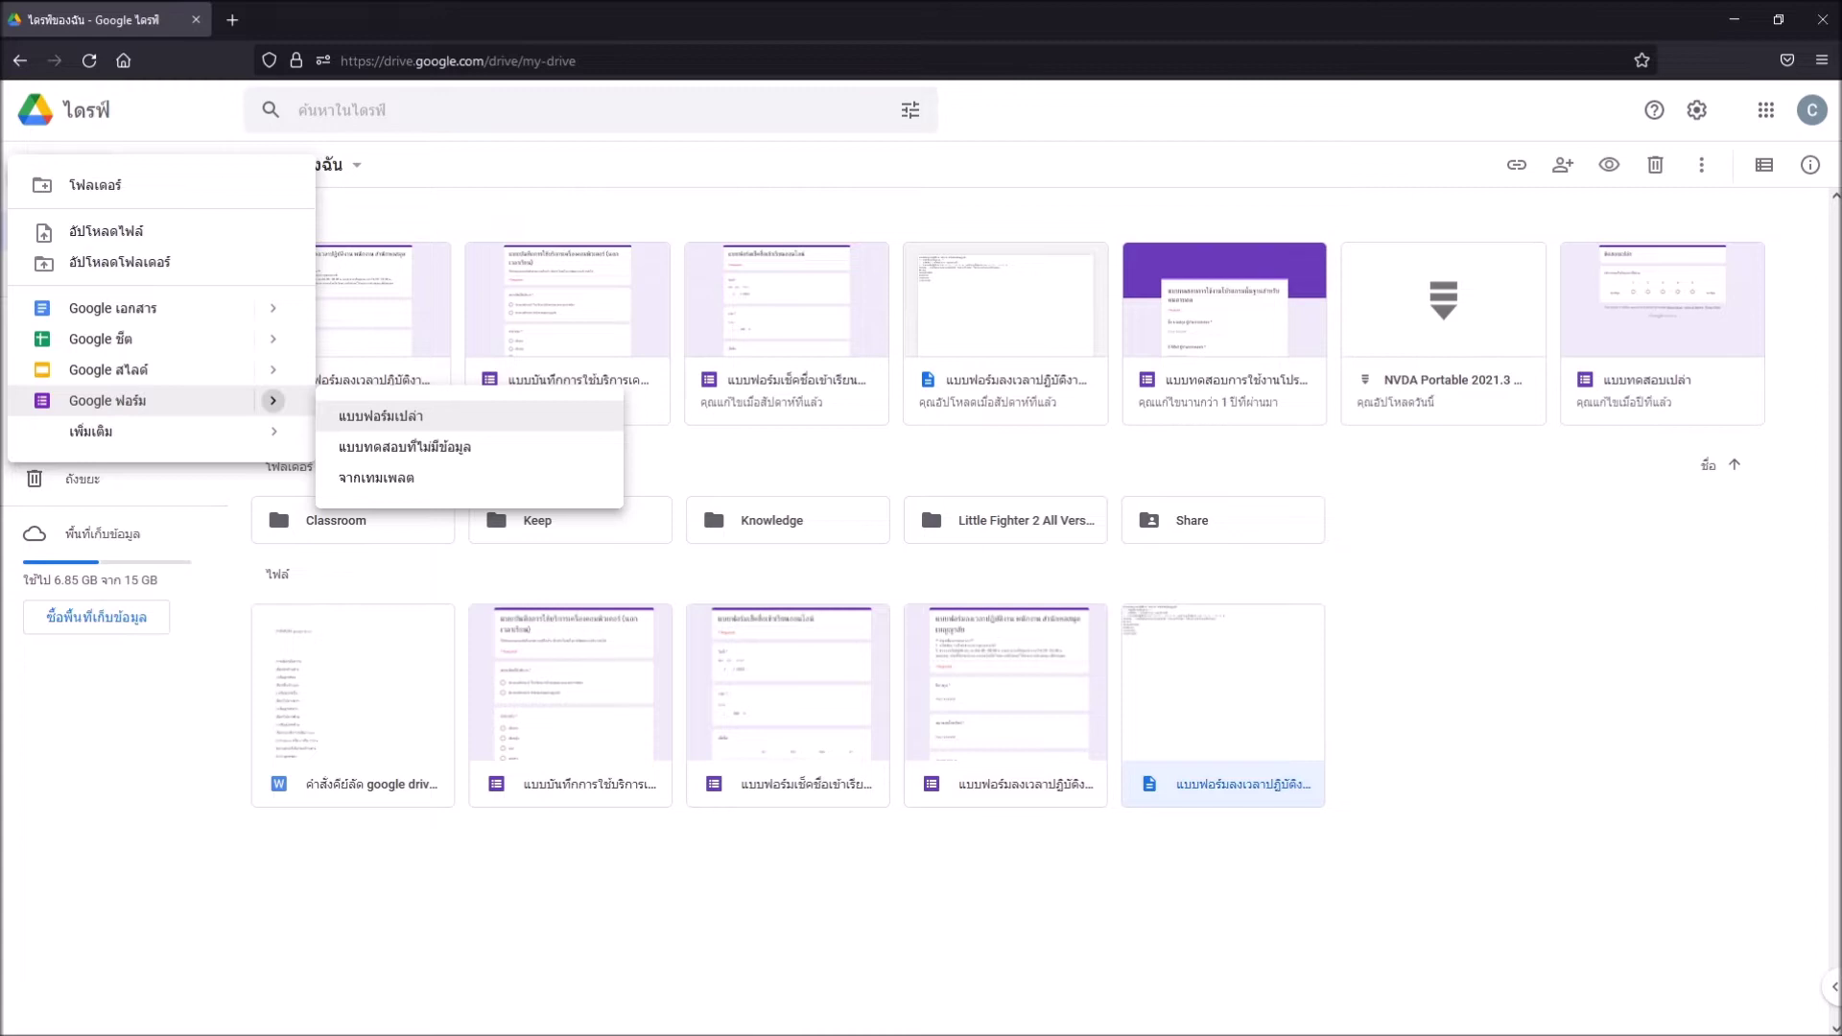
key(Down)
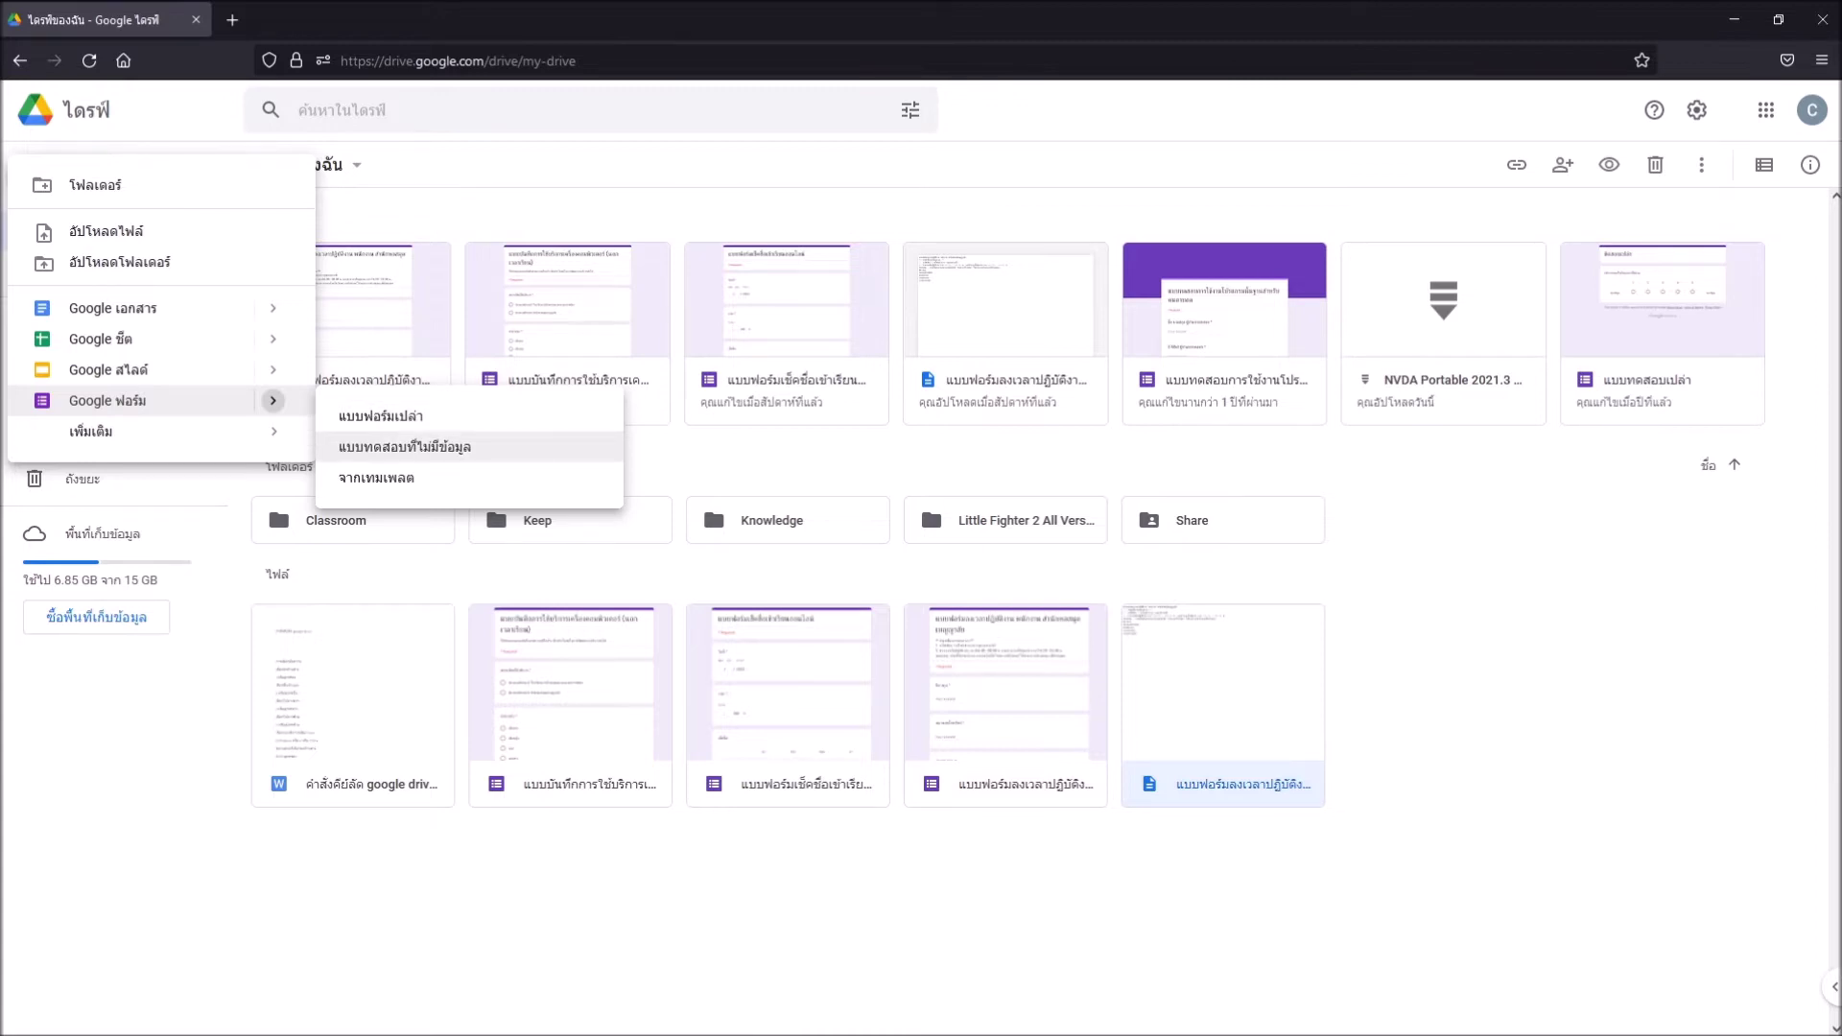
key(Down)
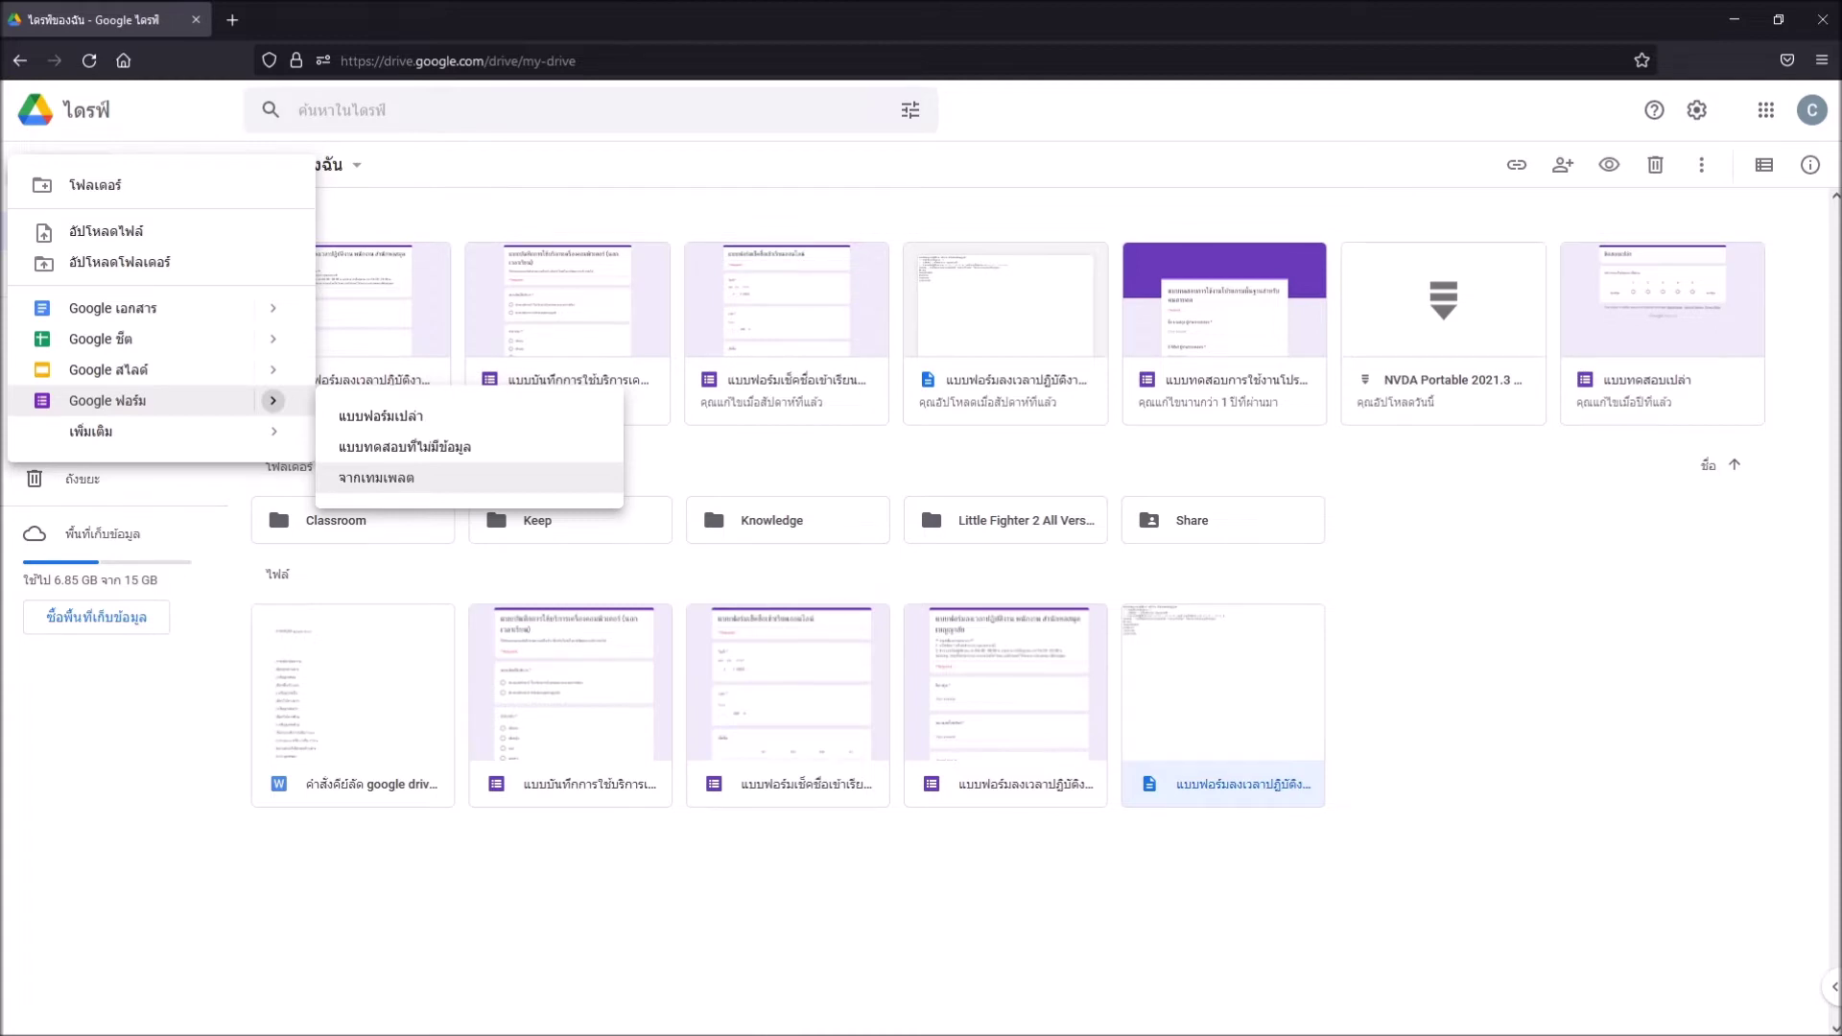
key(Up)
key(Up)
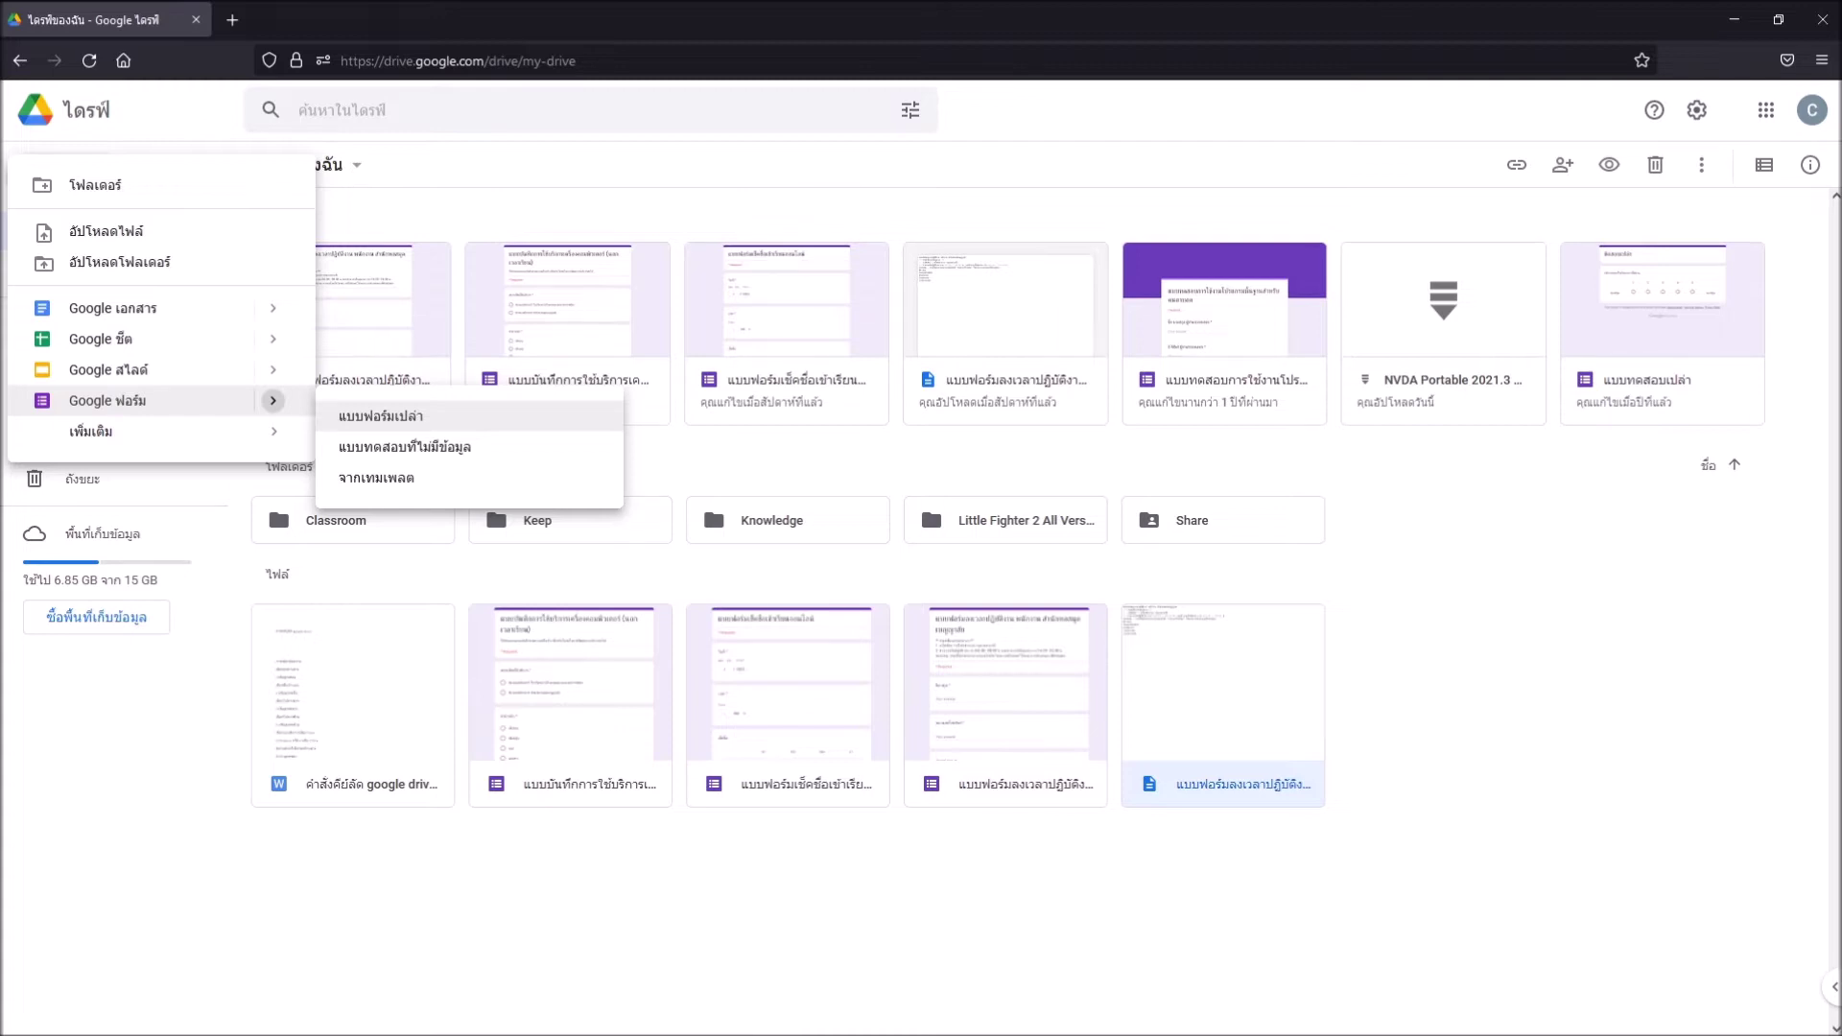
key(Return)
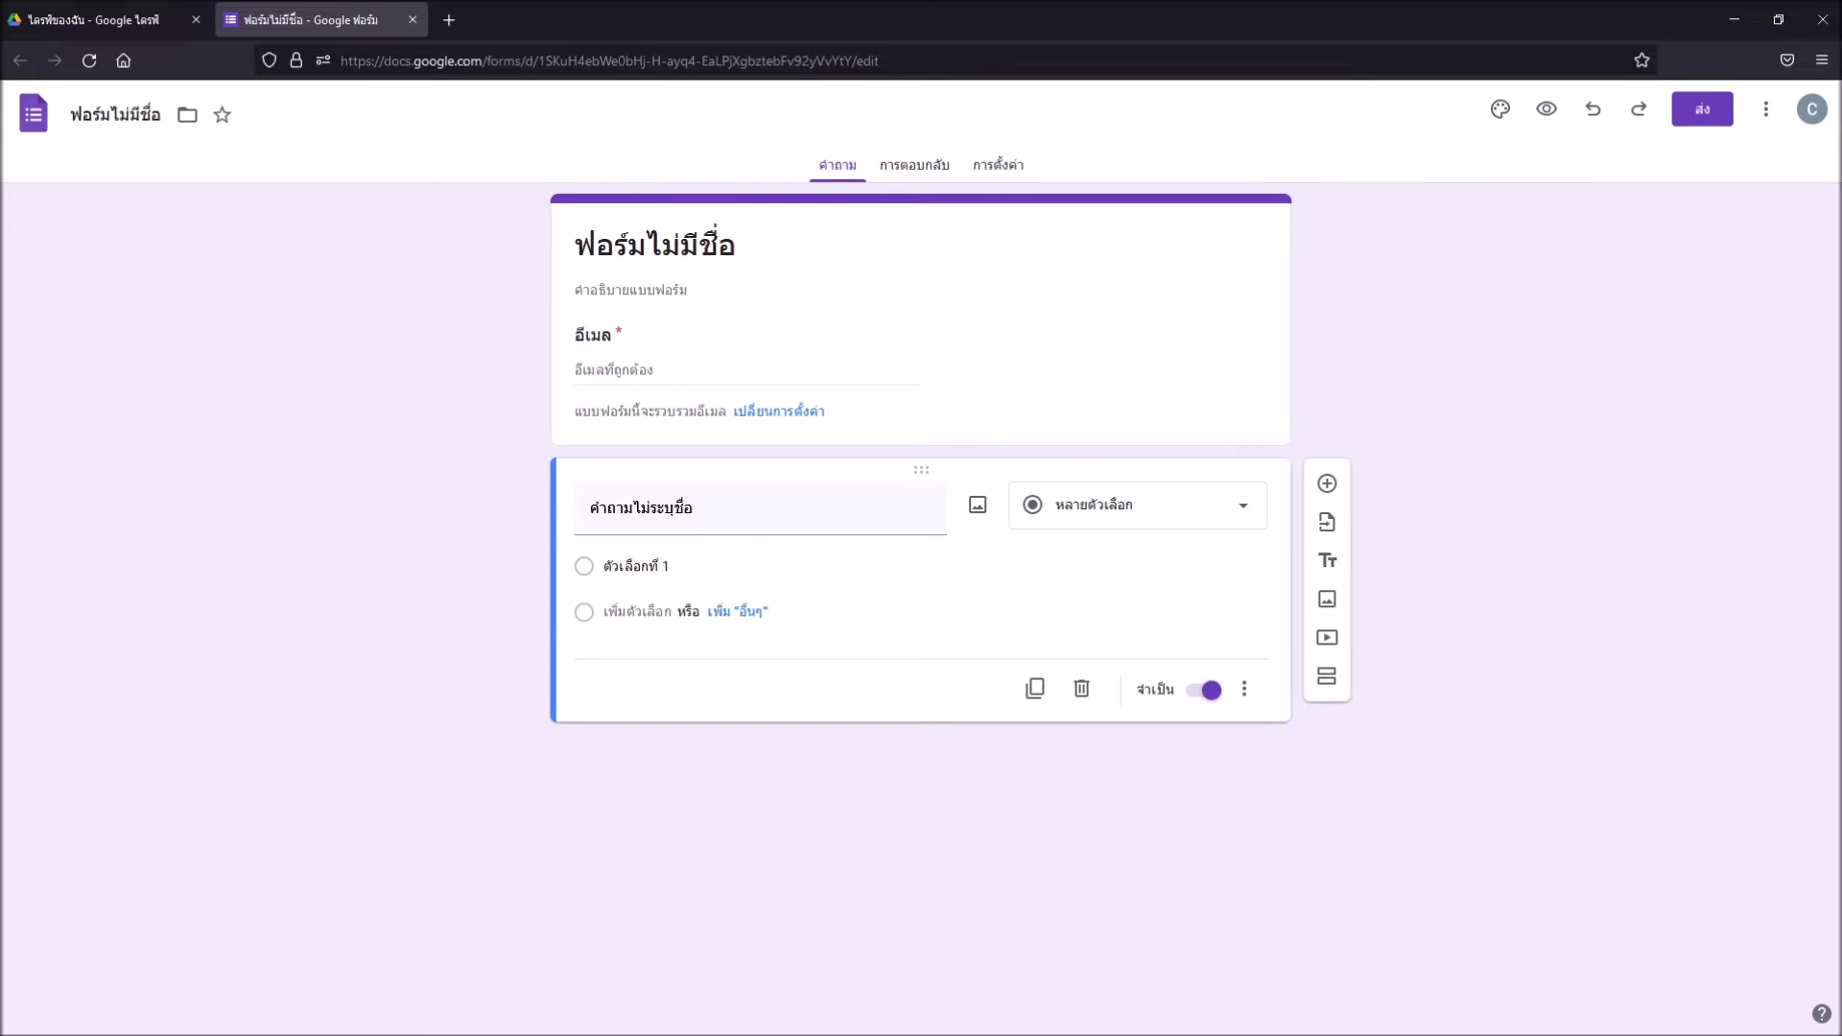
Using the Word document's first line as the source, name the untitled form "แบบฟอร์มรับข่าวสาร ผลการเช็ค ซ่อมอุปกรณ์ไอที ร้านยอด IT Service".
key(alt+Tab)
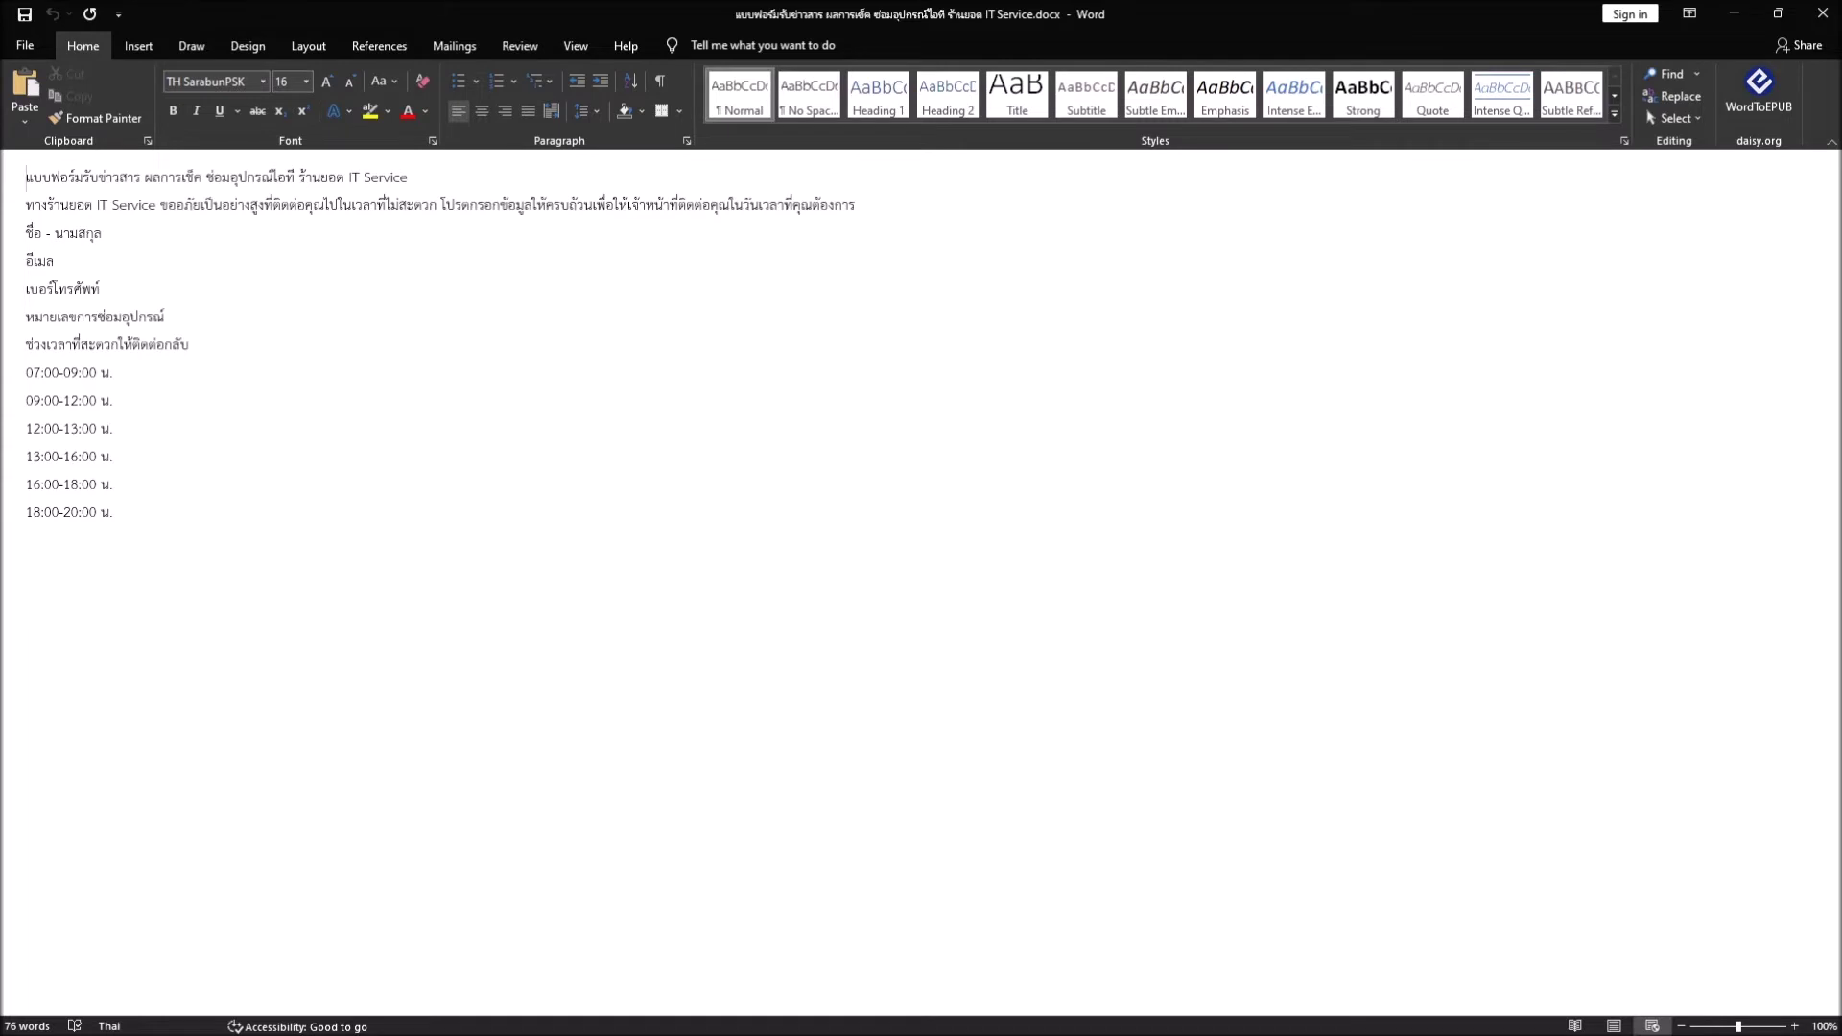
key(alt+shift)
key(shift+End)
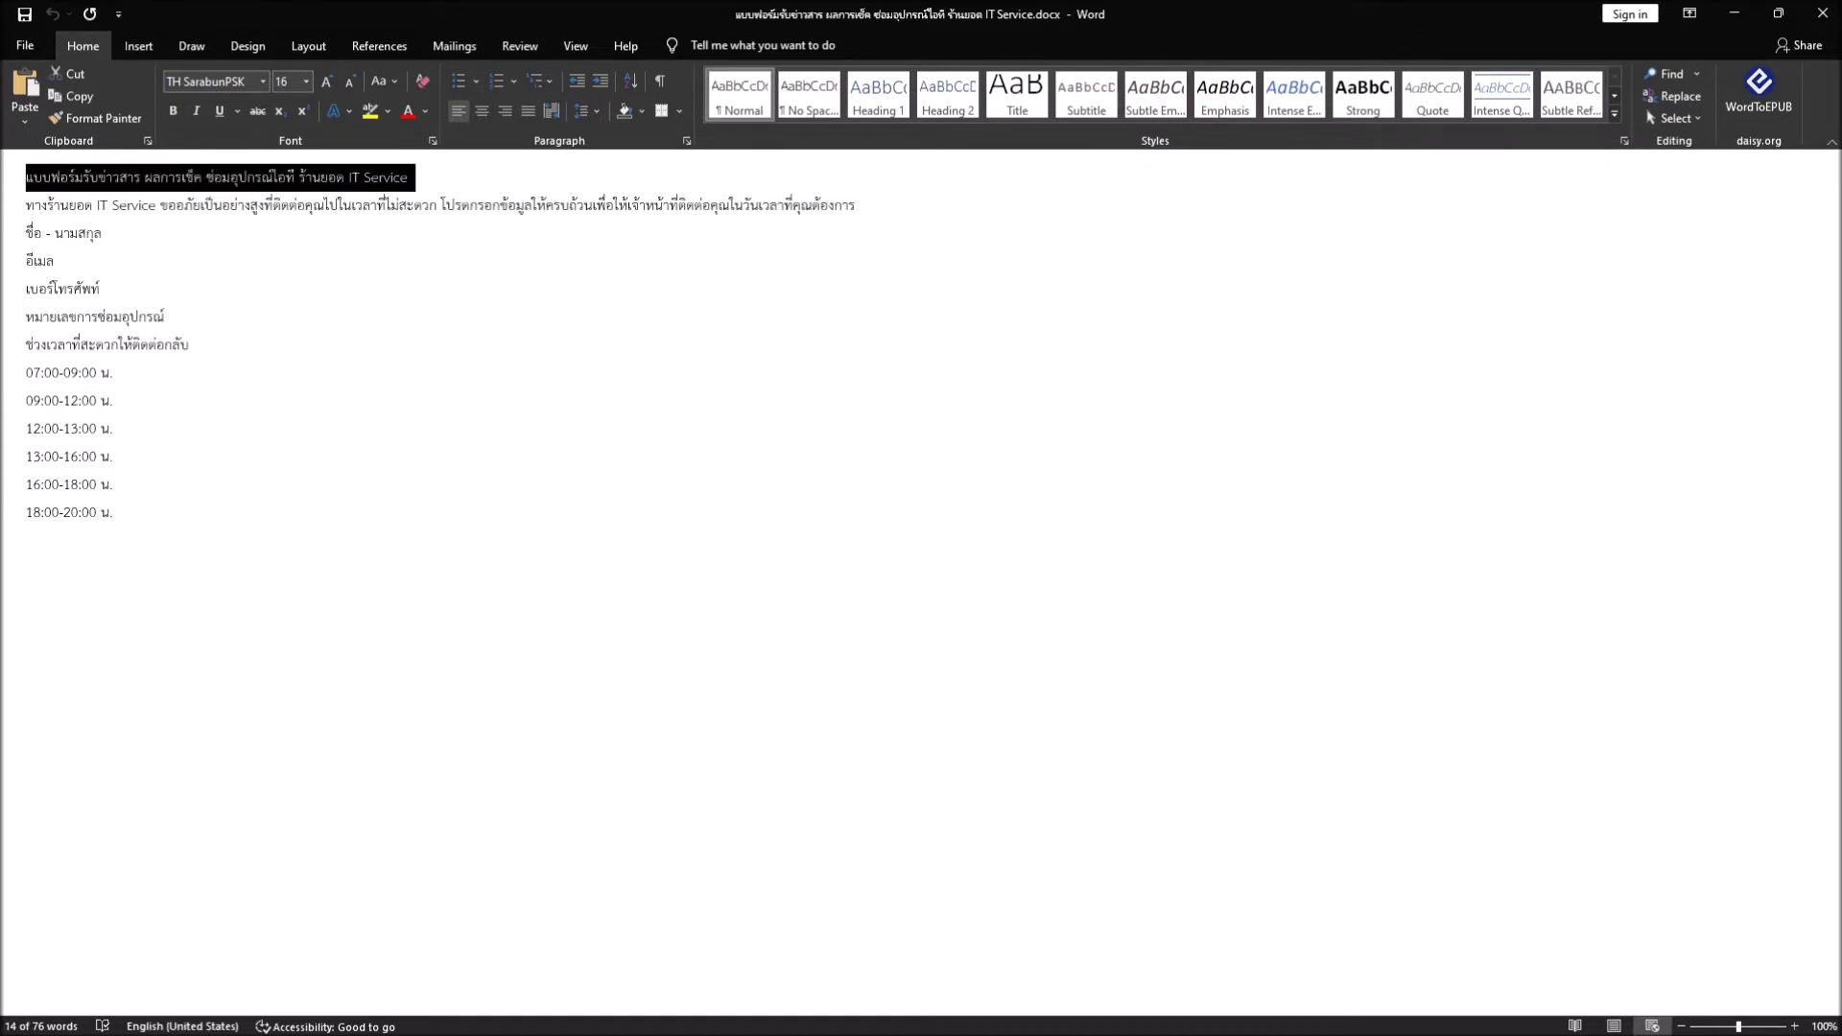
key(alt+shift)
key(Left)
key(alt+Tab)
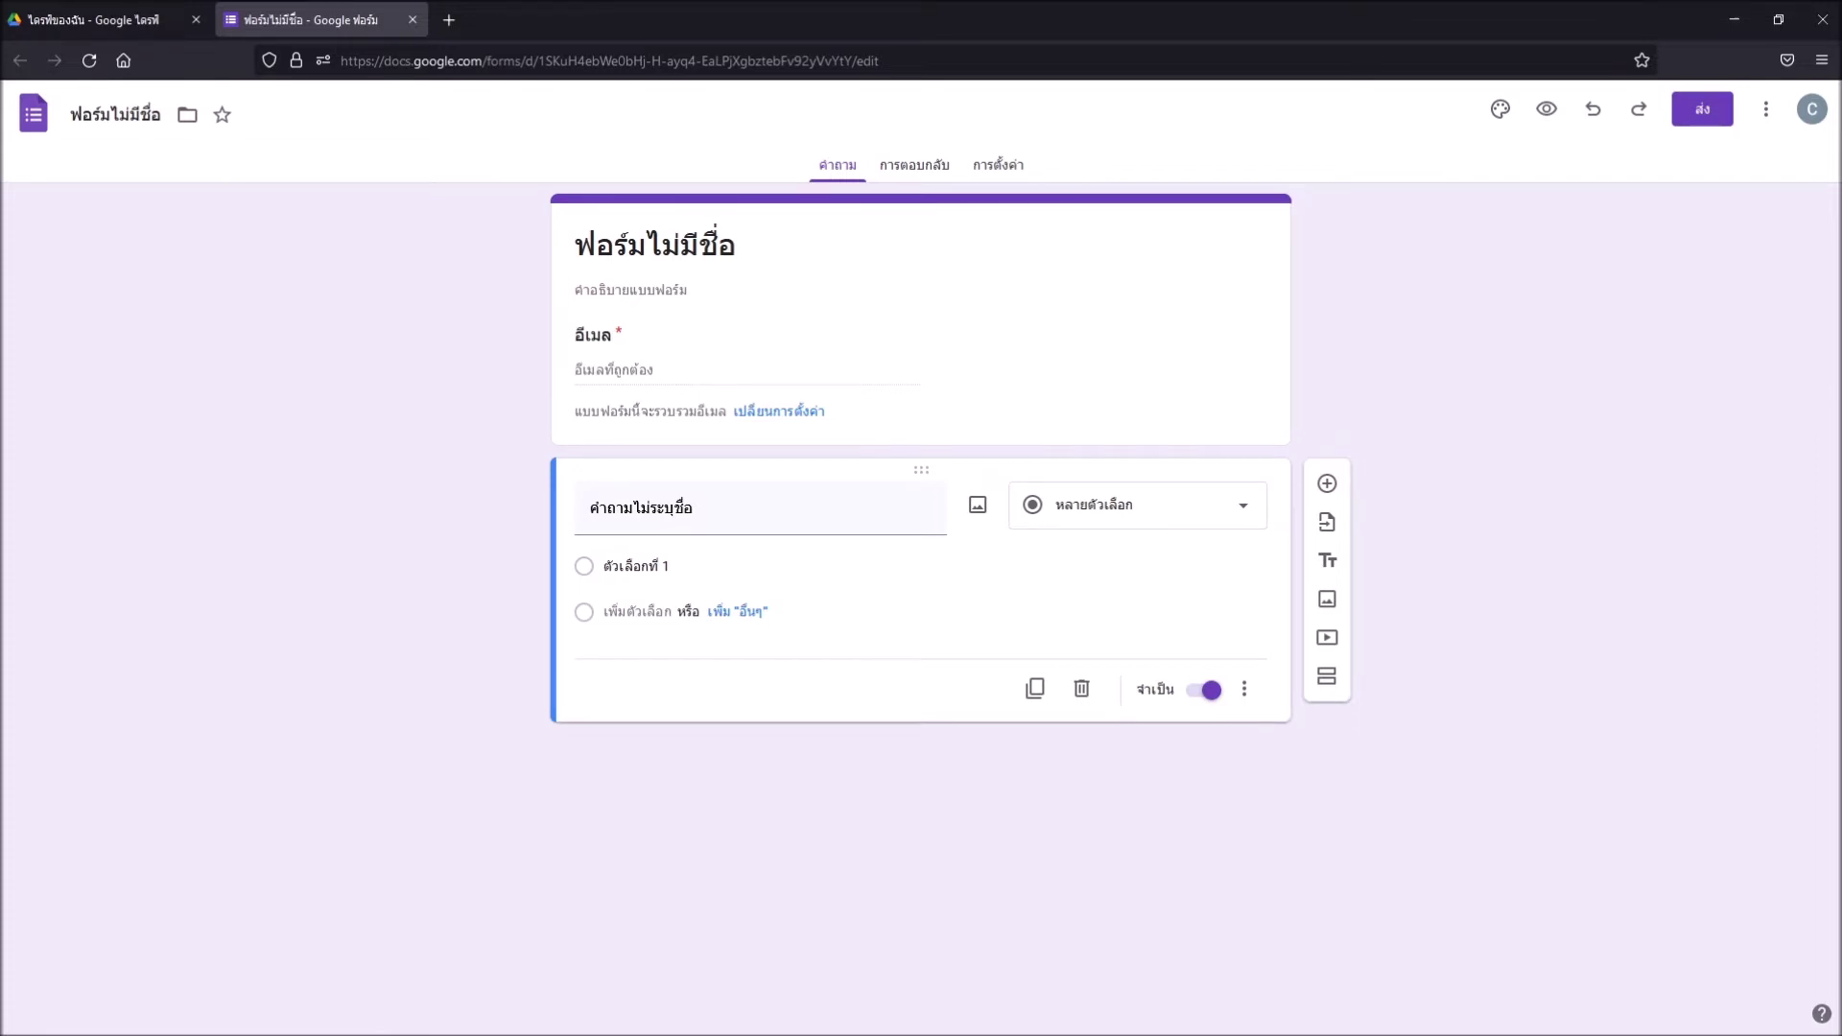
click(115, 114)
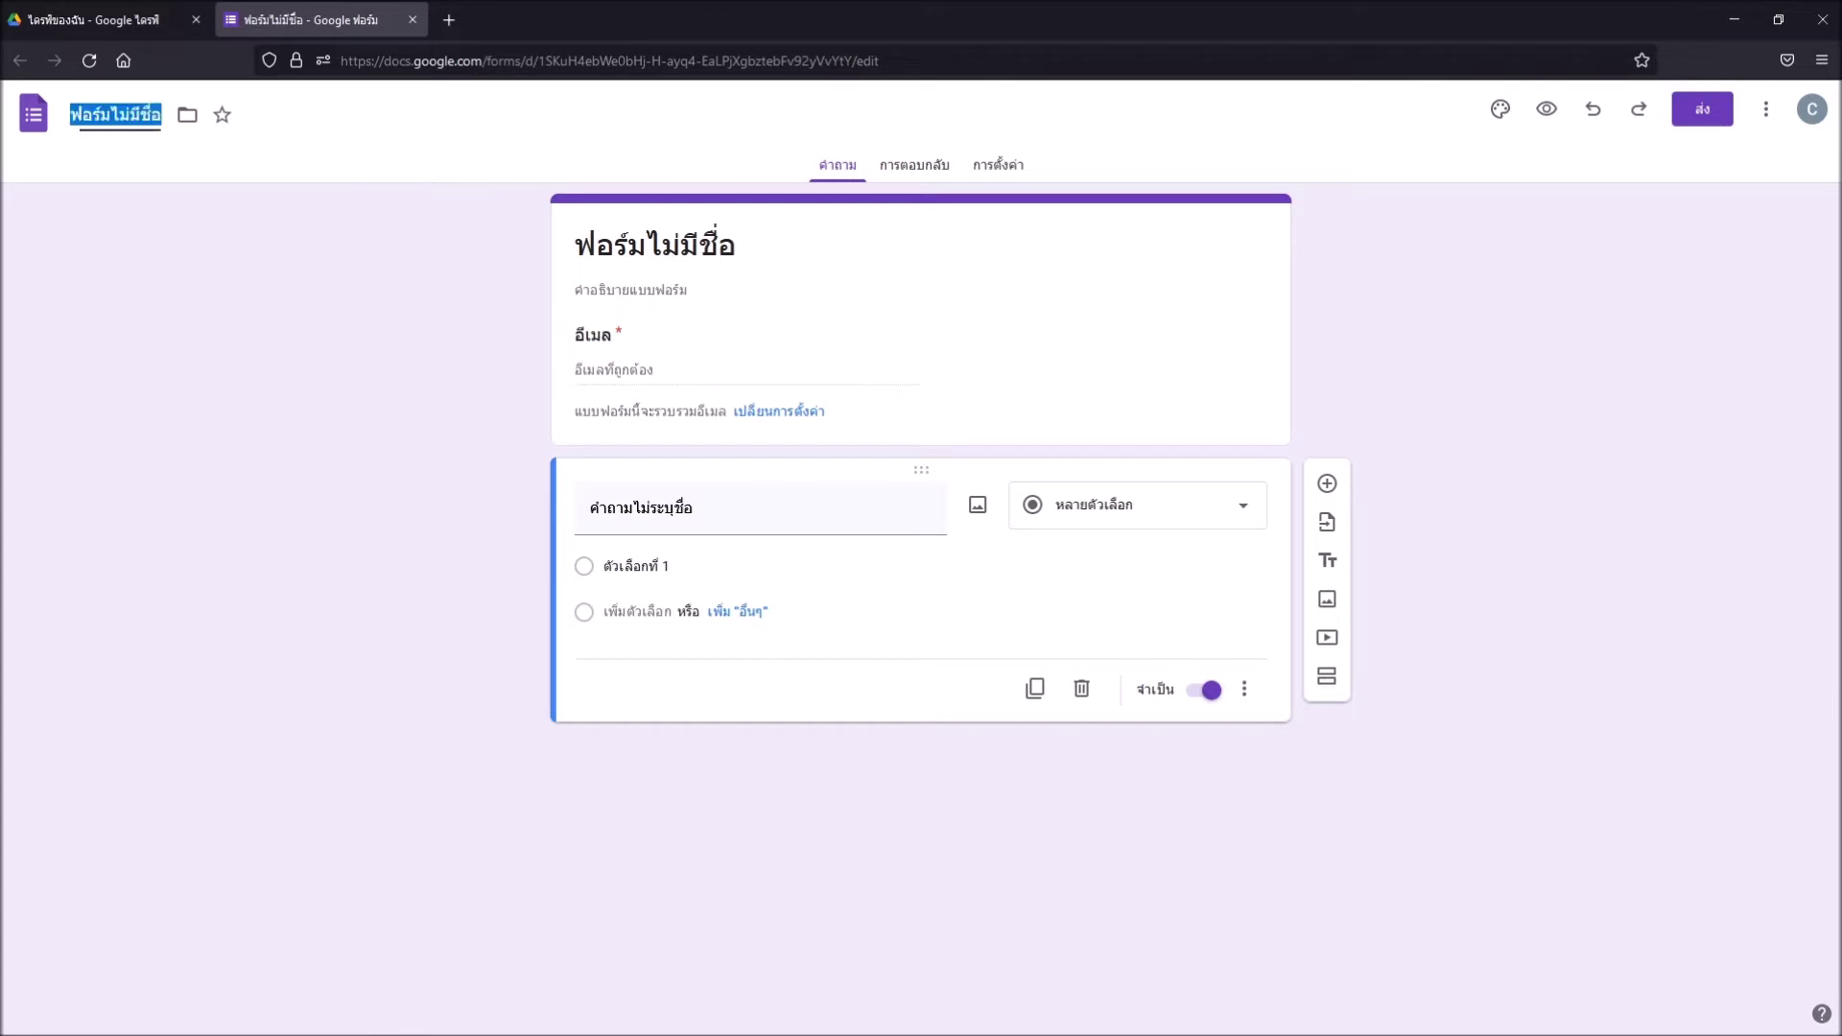
click(115, 114)
text(แบ)
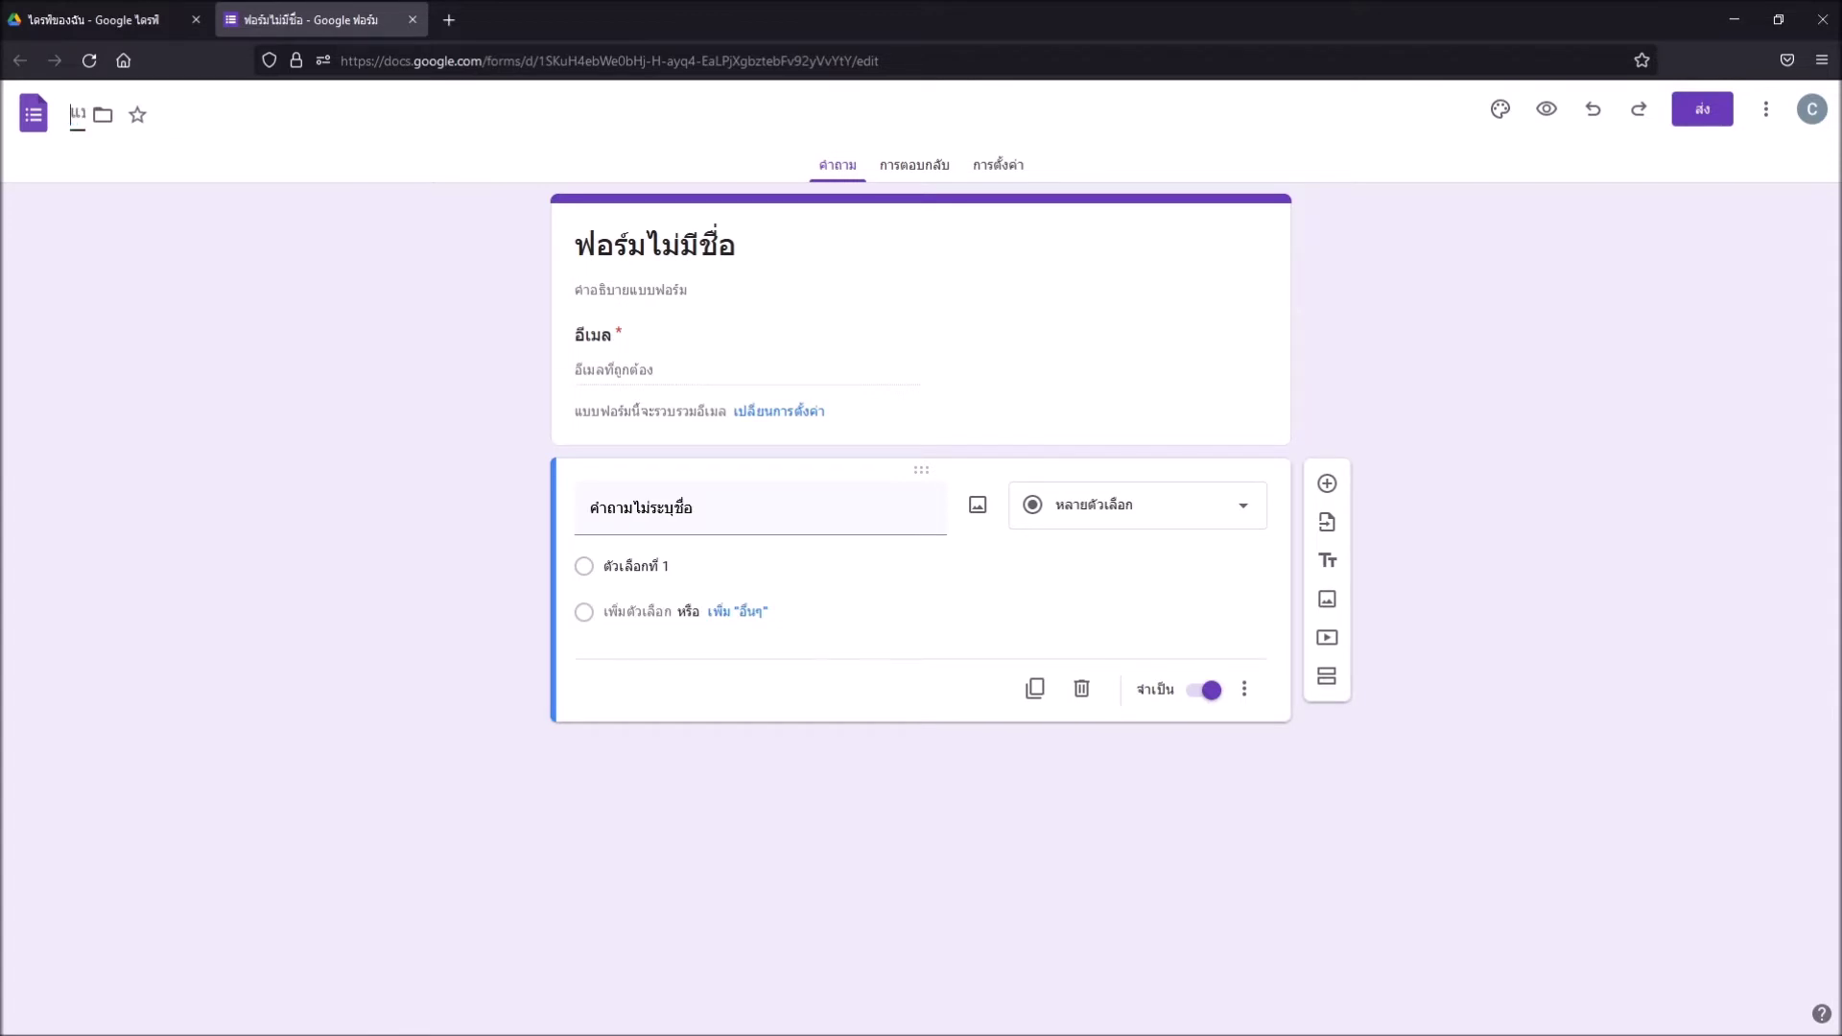
text(บฟอร์มรับข่าวสาร ผลการเช็ค ซ่อมอุปกรณ์ไอที ร้านยอด IT Service)
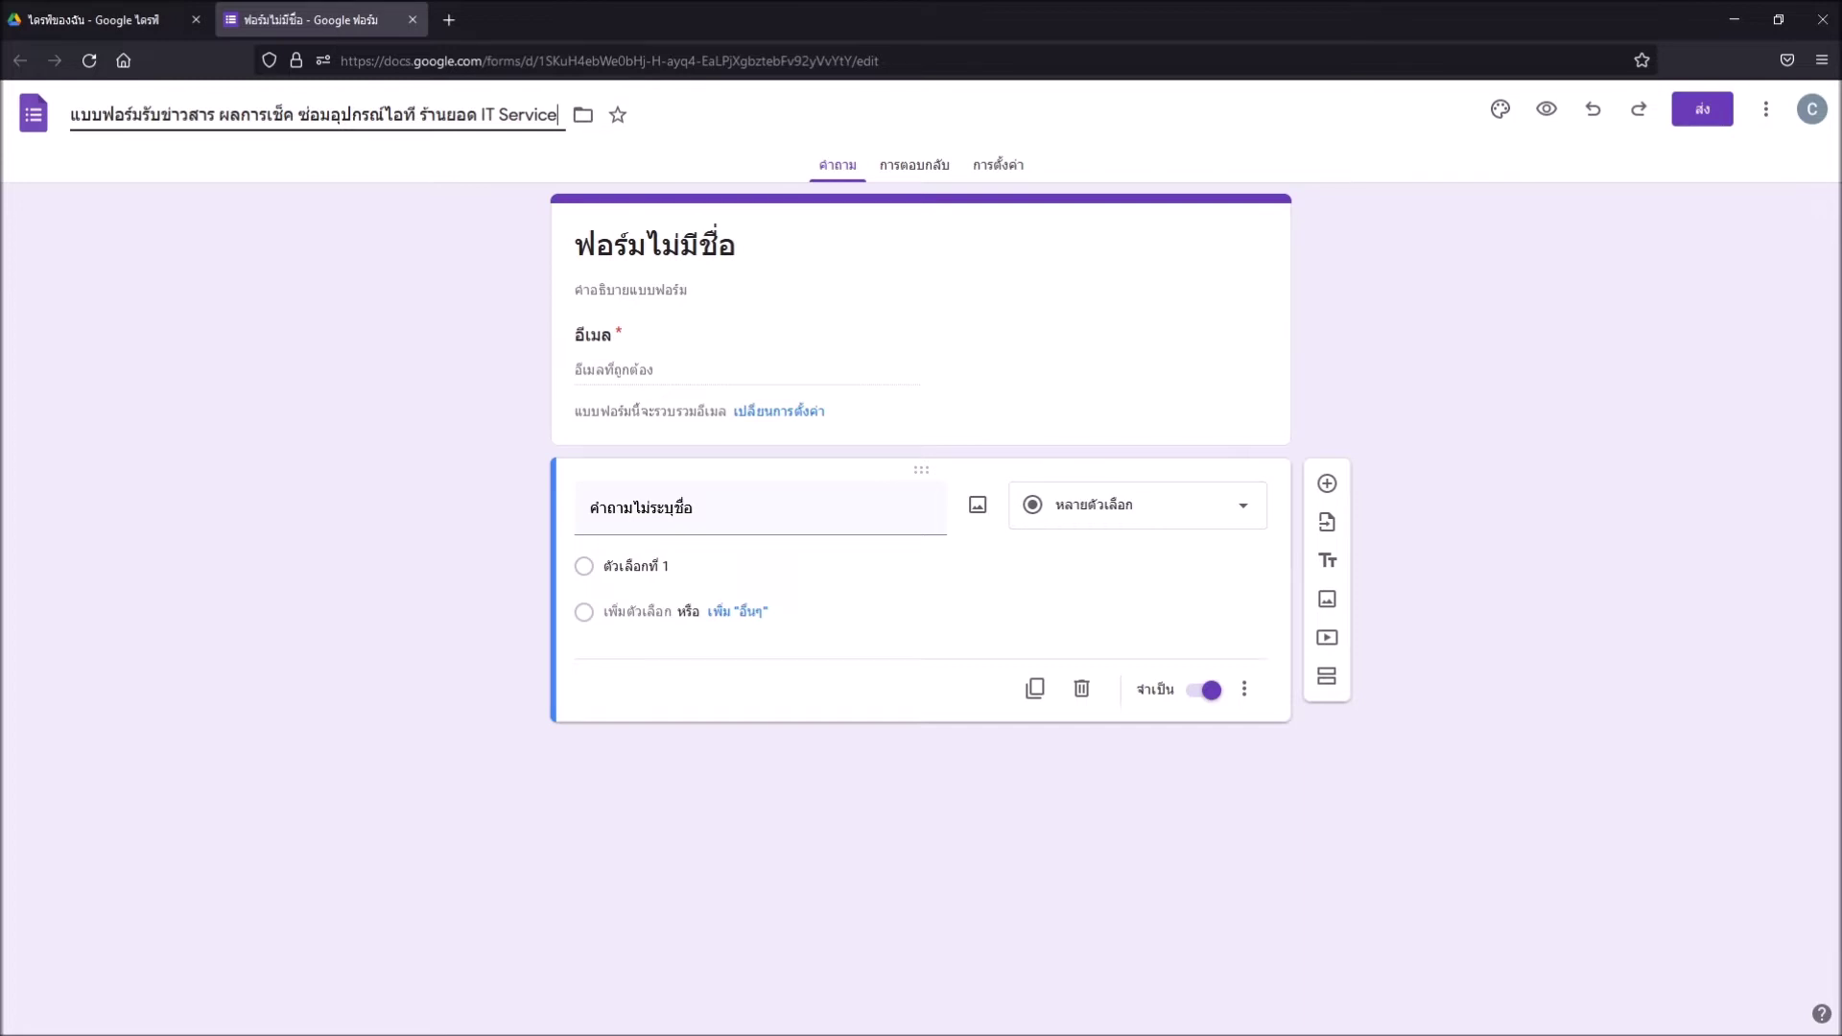
Fill the heading in the form's header card with the same title as the form name and check it.
click(772, 286)
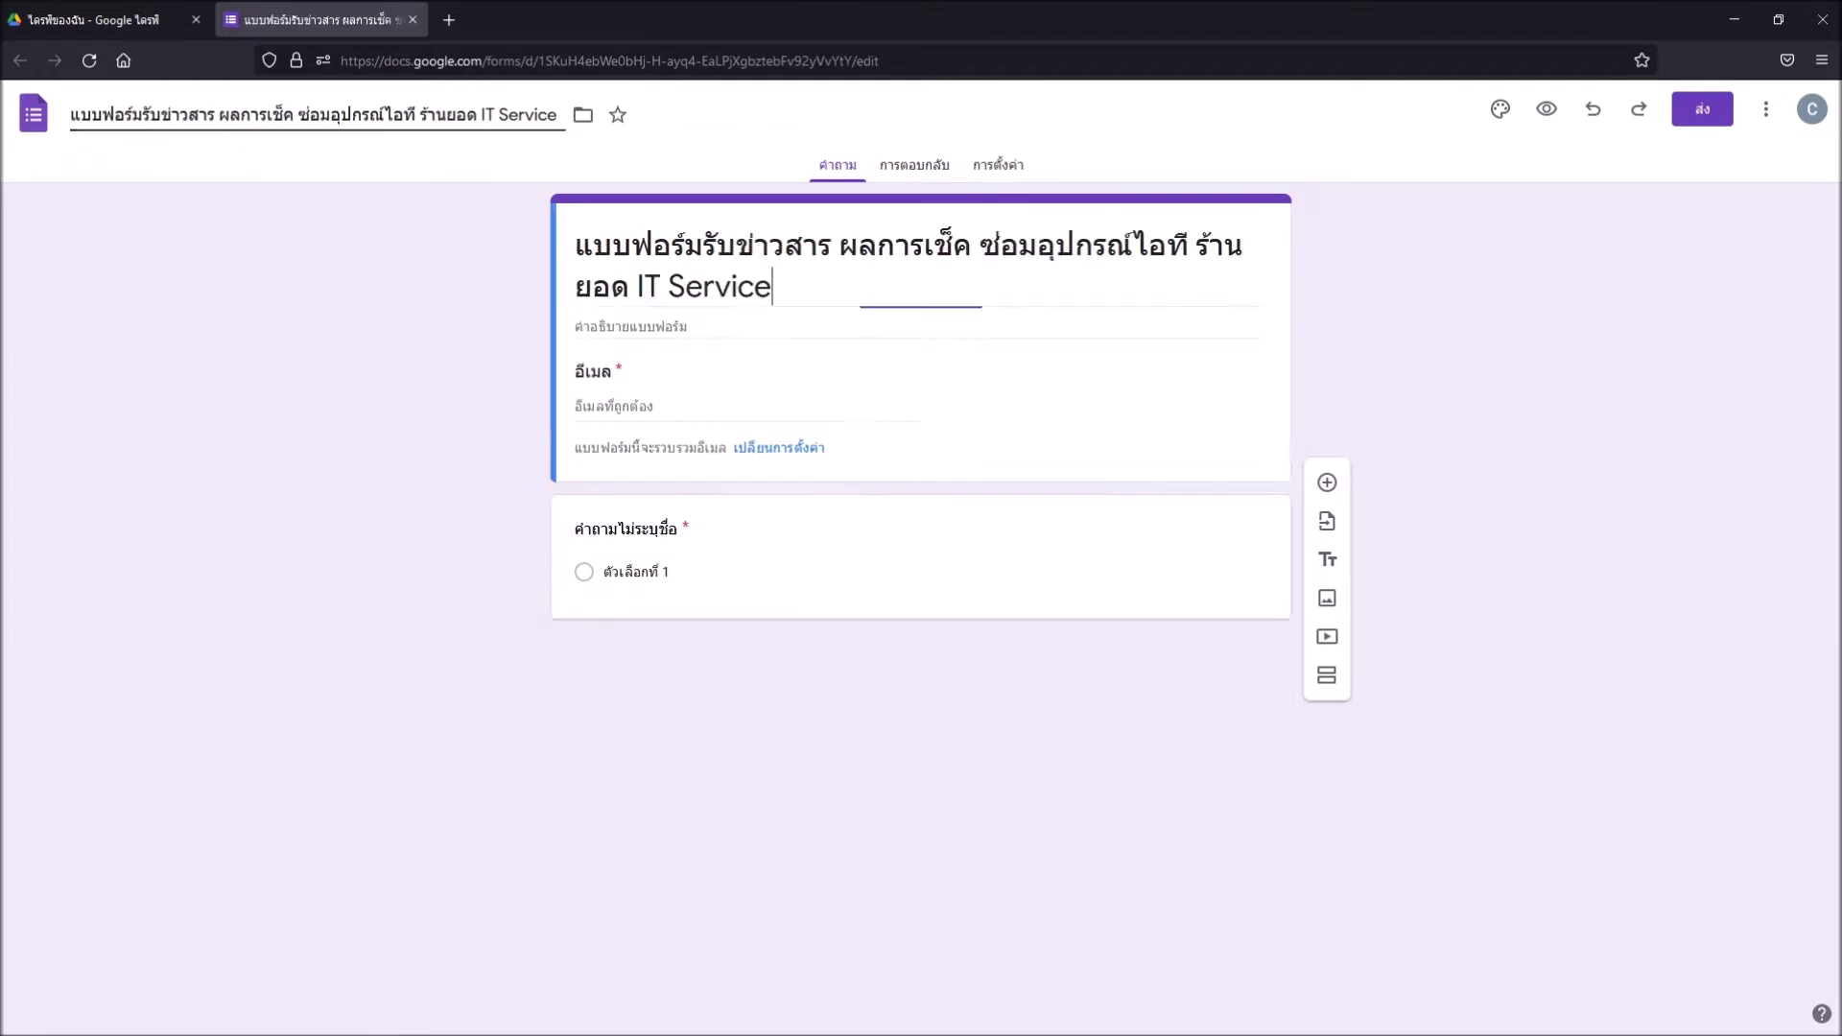
key(shift+Home)
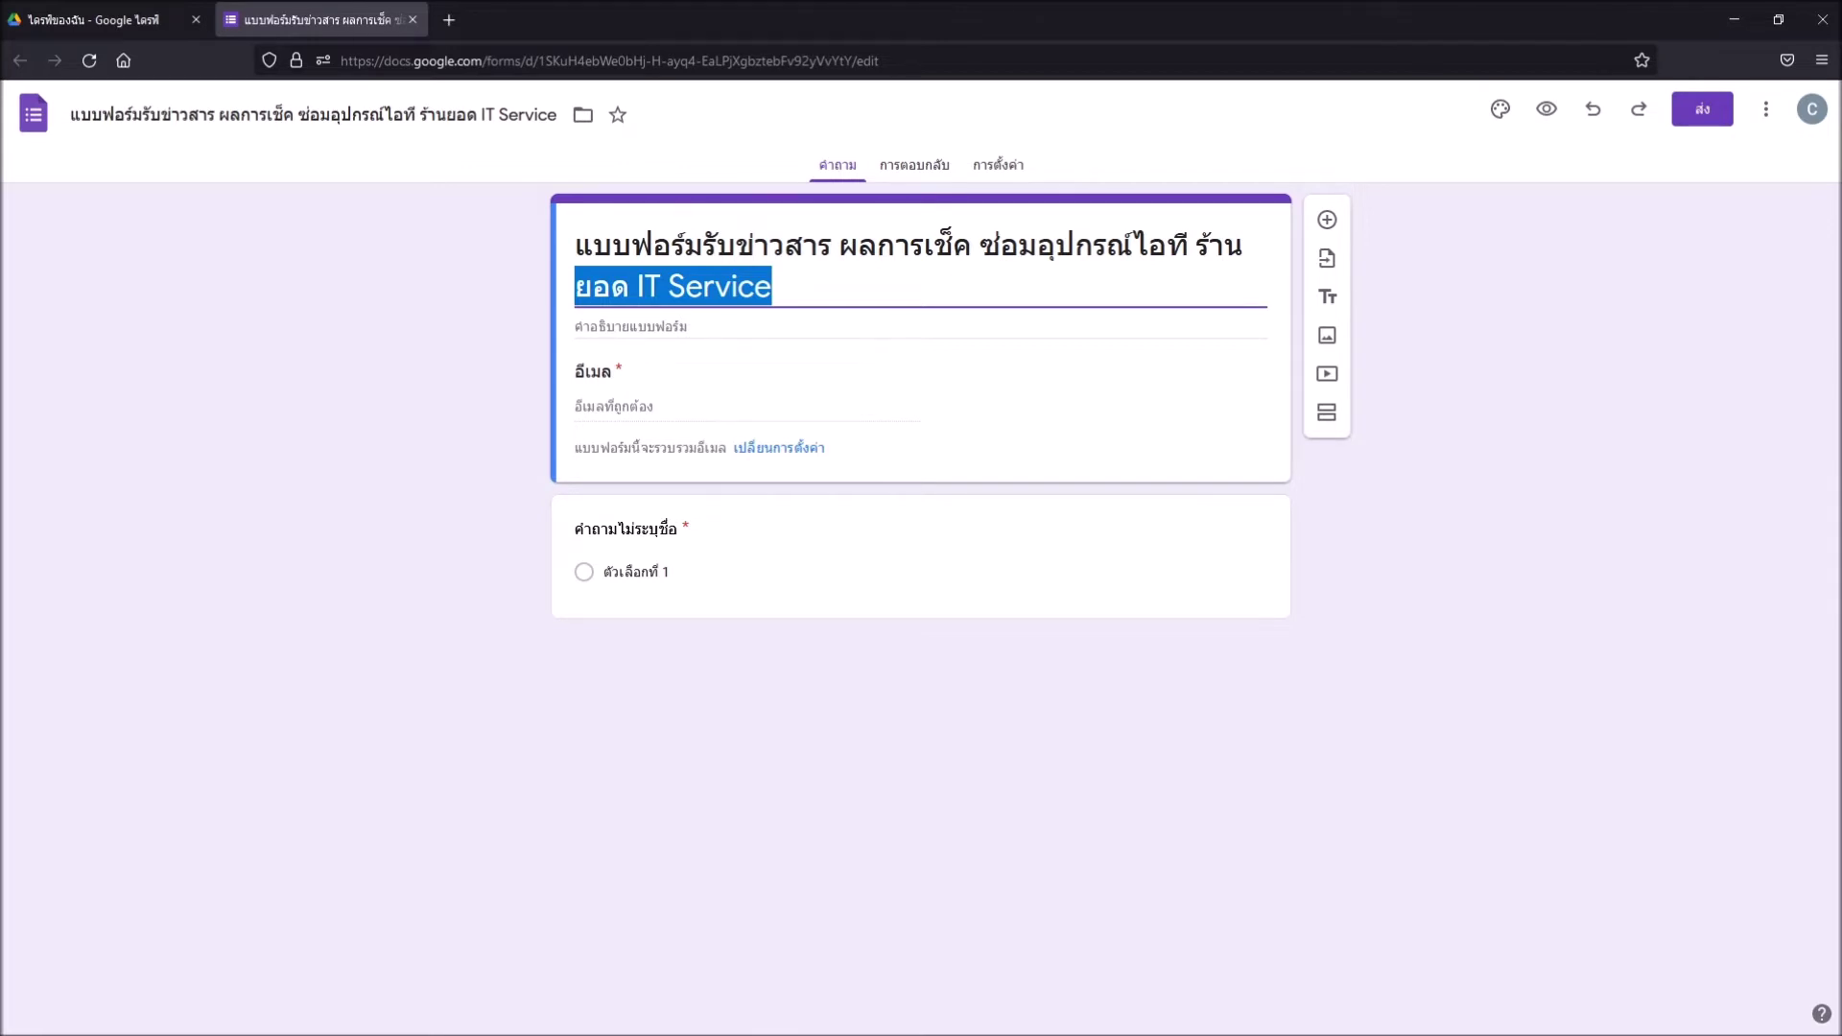
click(573, 245)
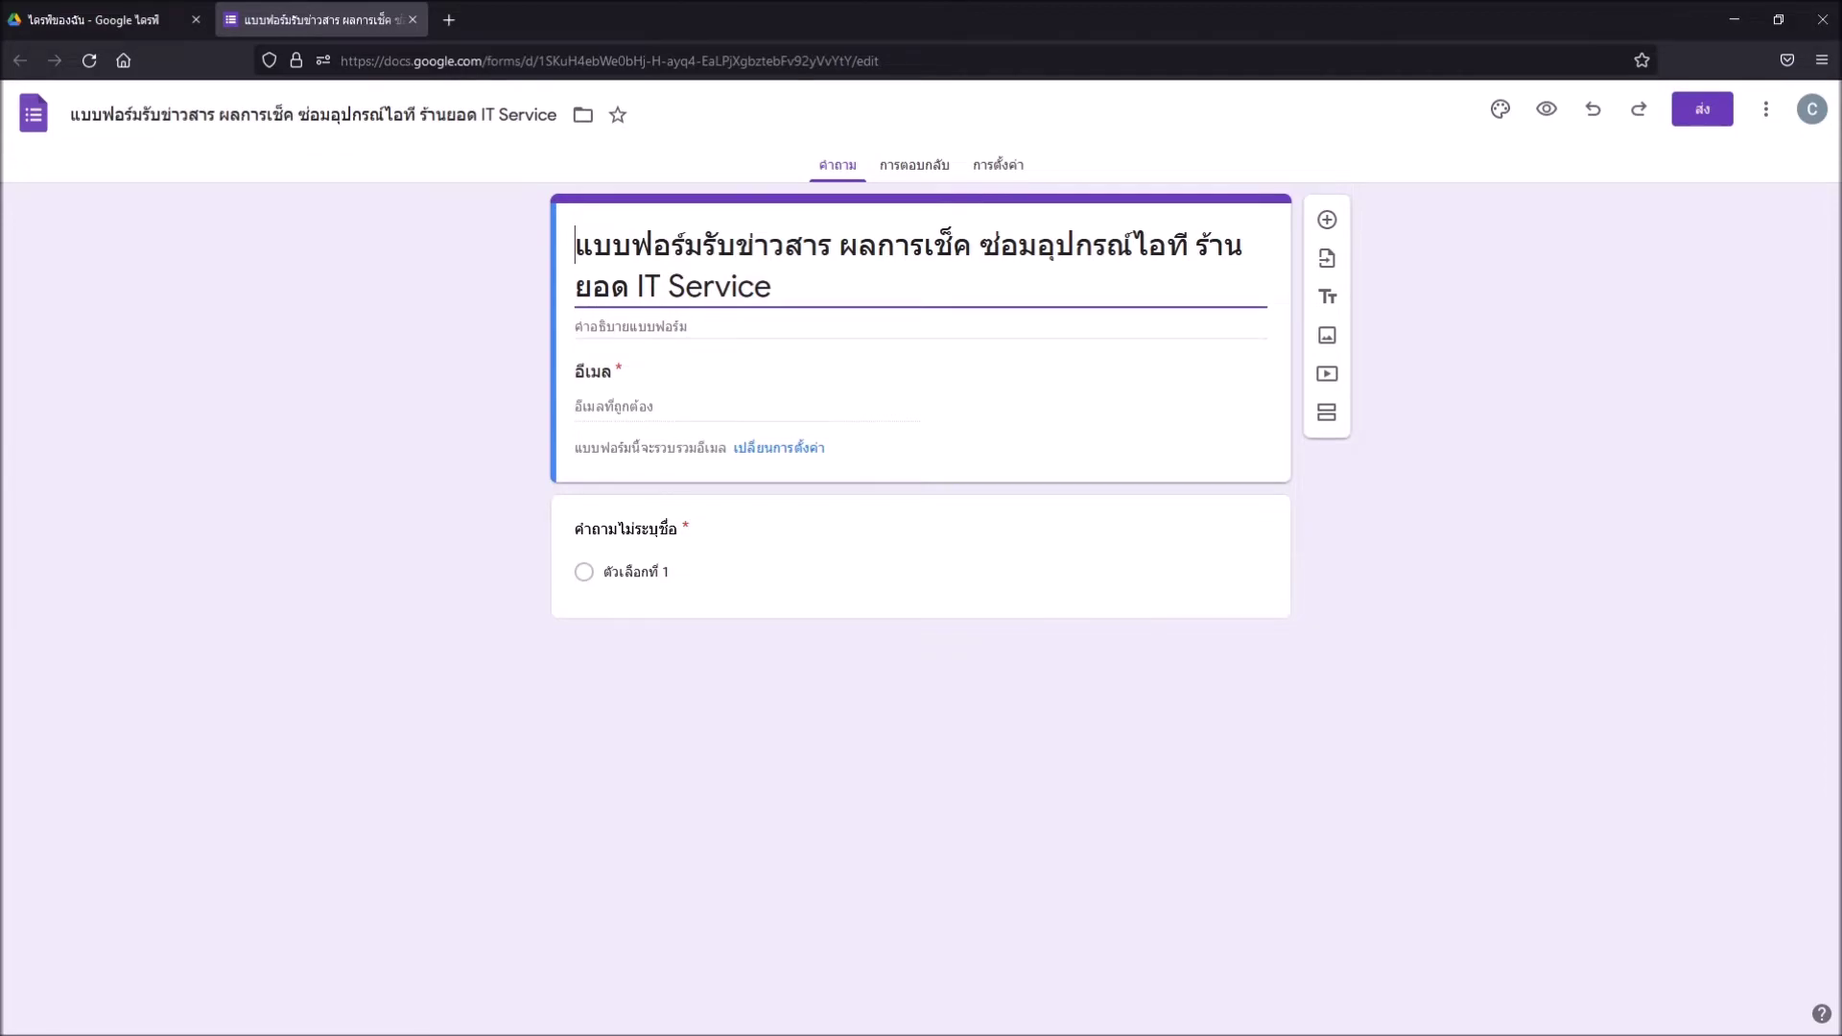
Copy the apology paragraph beginning "ทางร้านยอด IT Service" from the Word document into the form description.
key(alt+Tab)
click(25, 204)
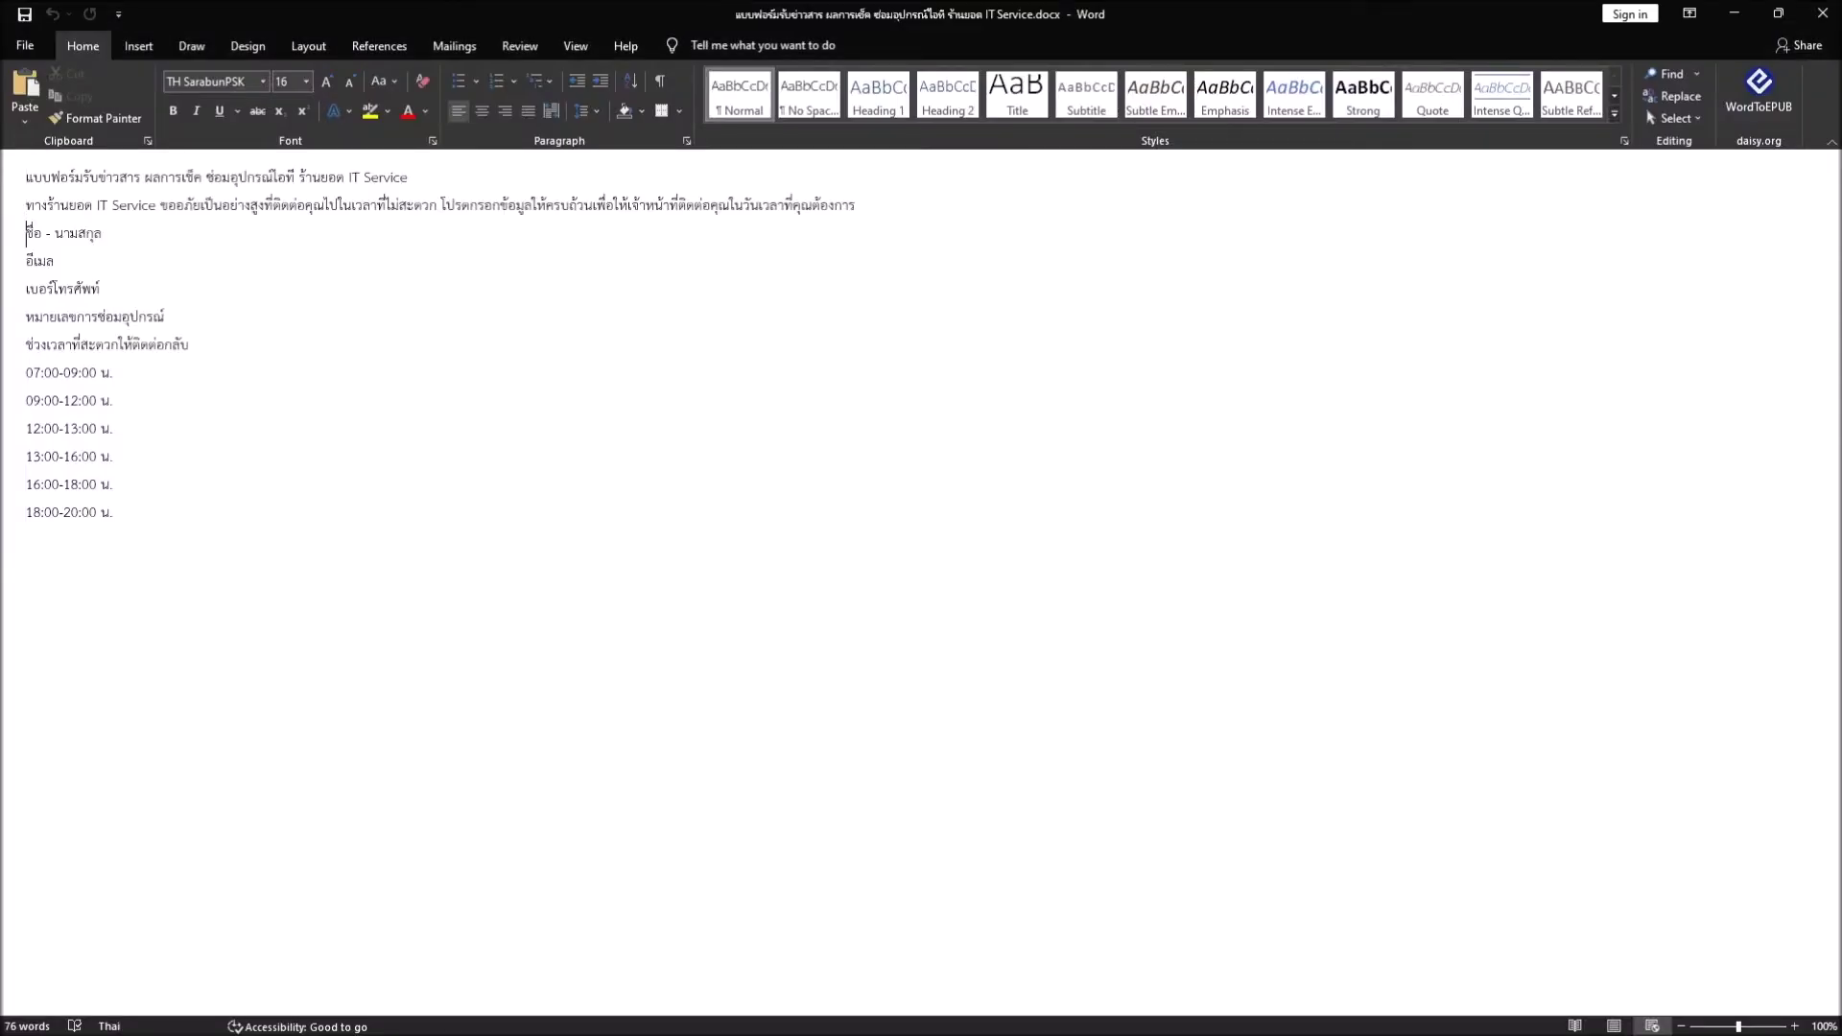
key(shift+Home)
key(ctrl+c)
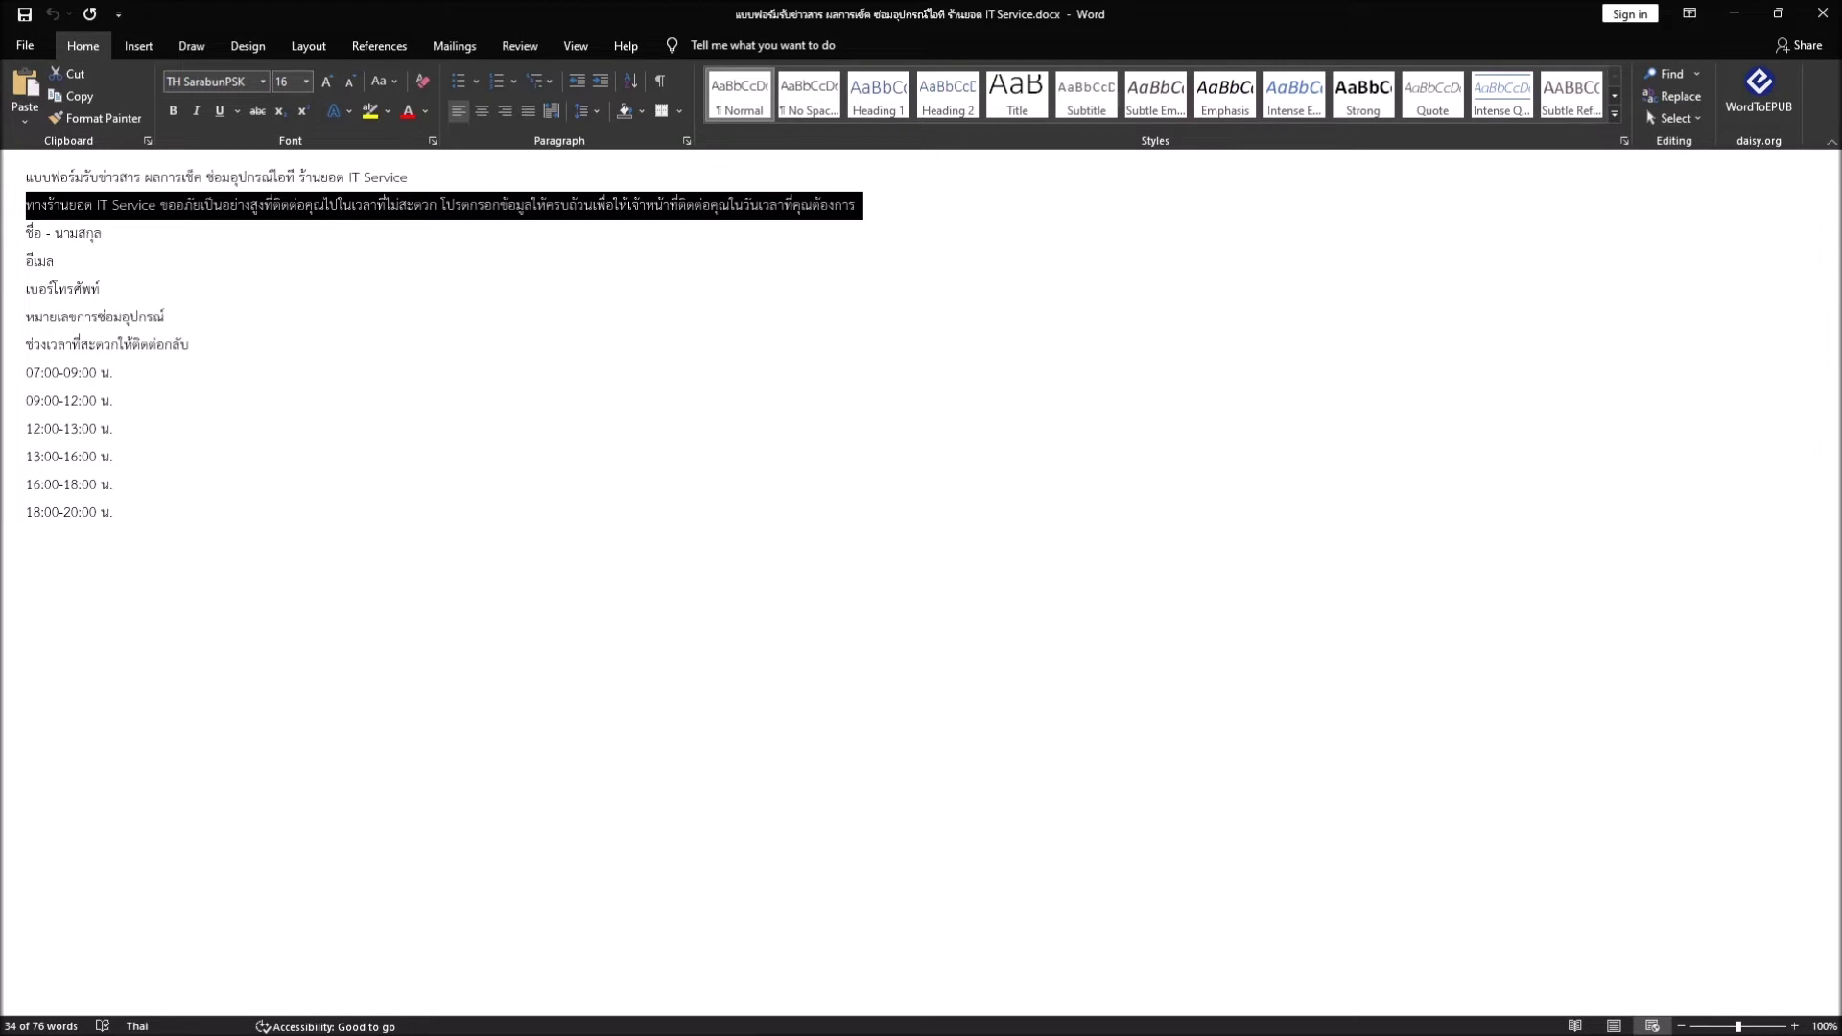
click(26, 206)
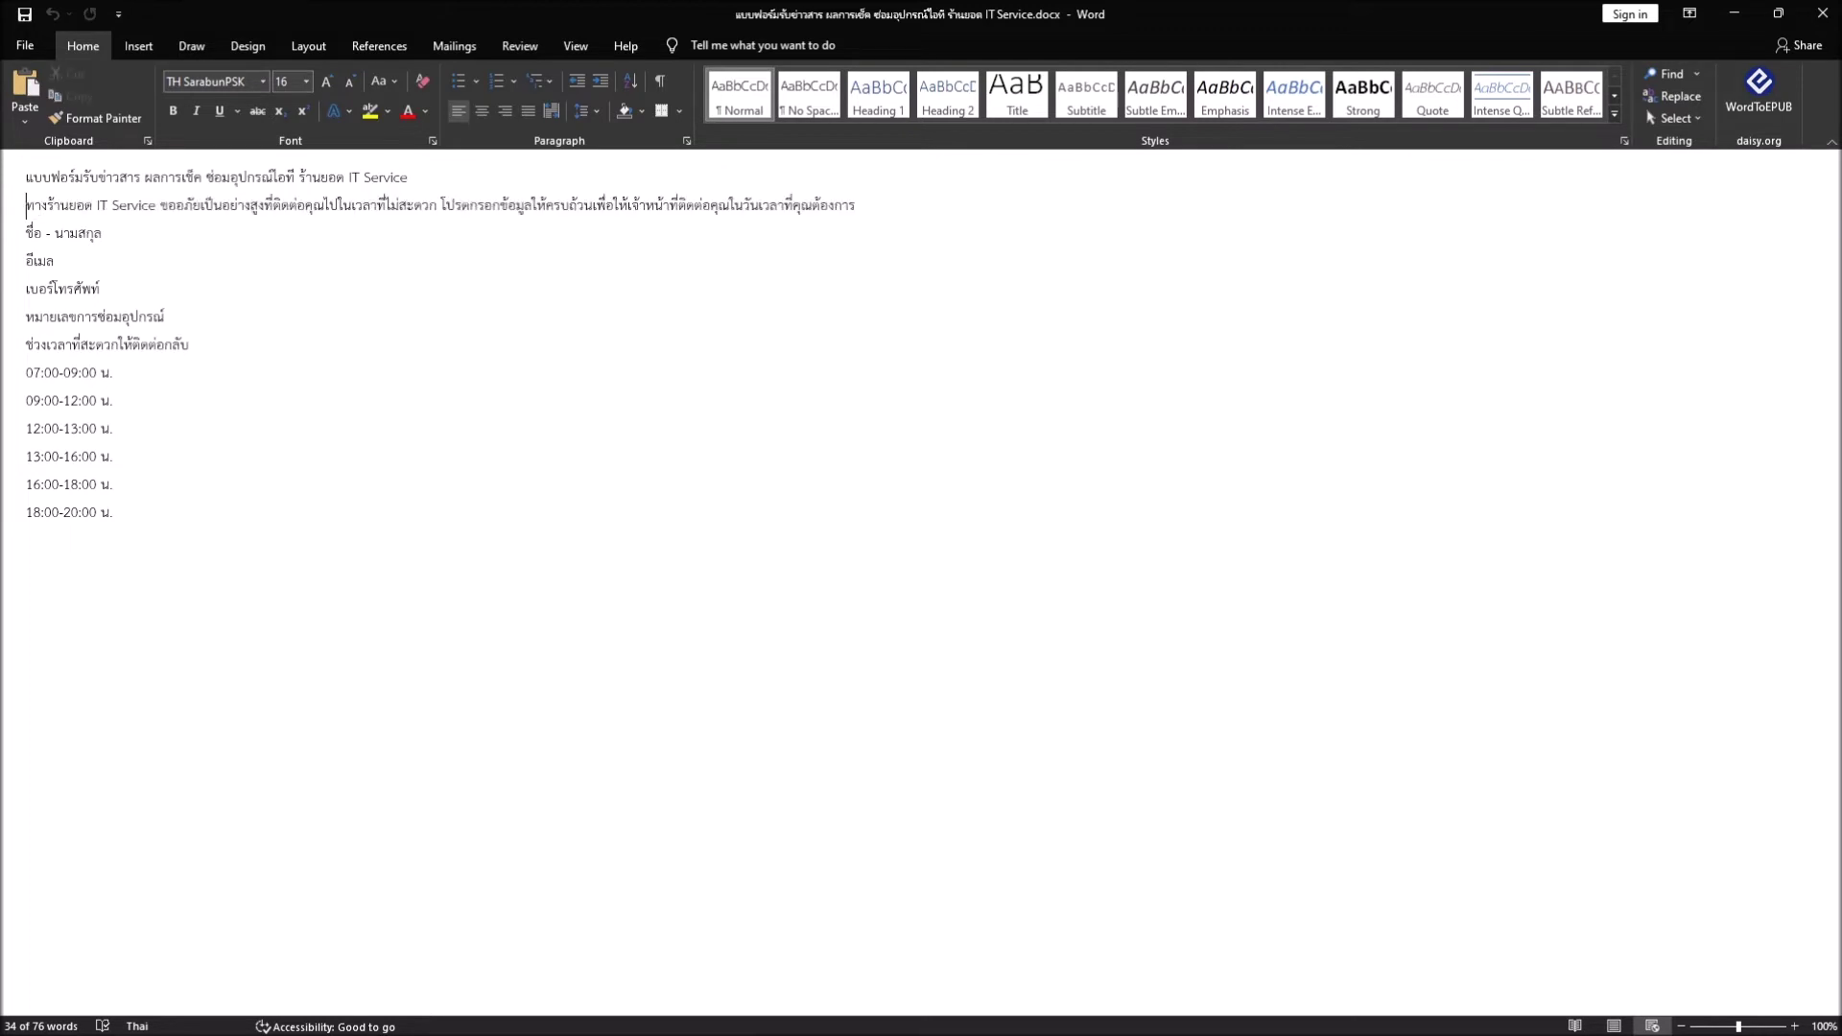
key(alt+Tab)
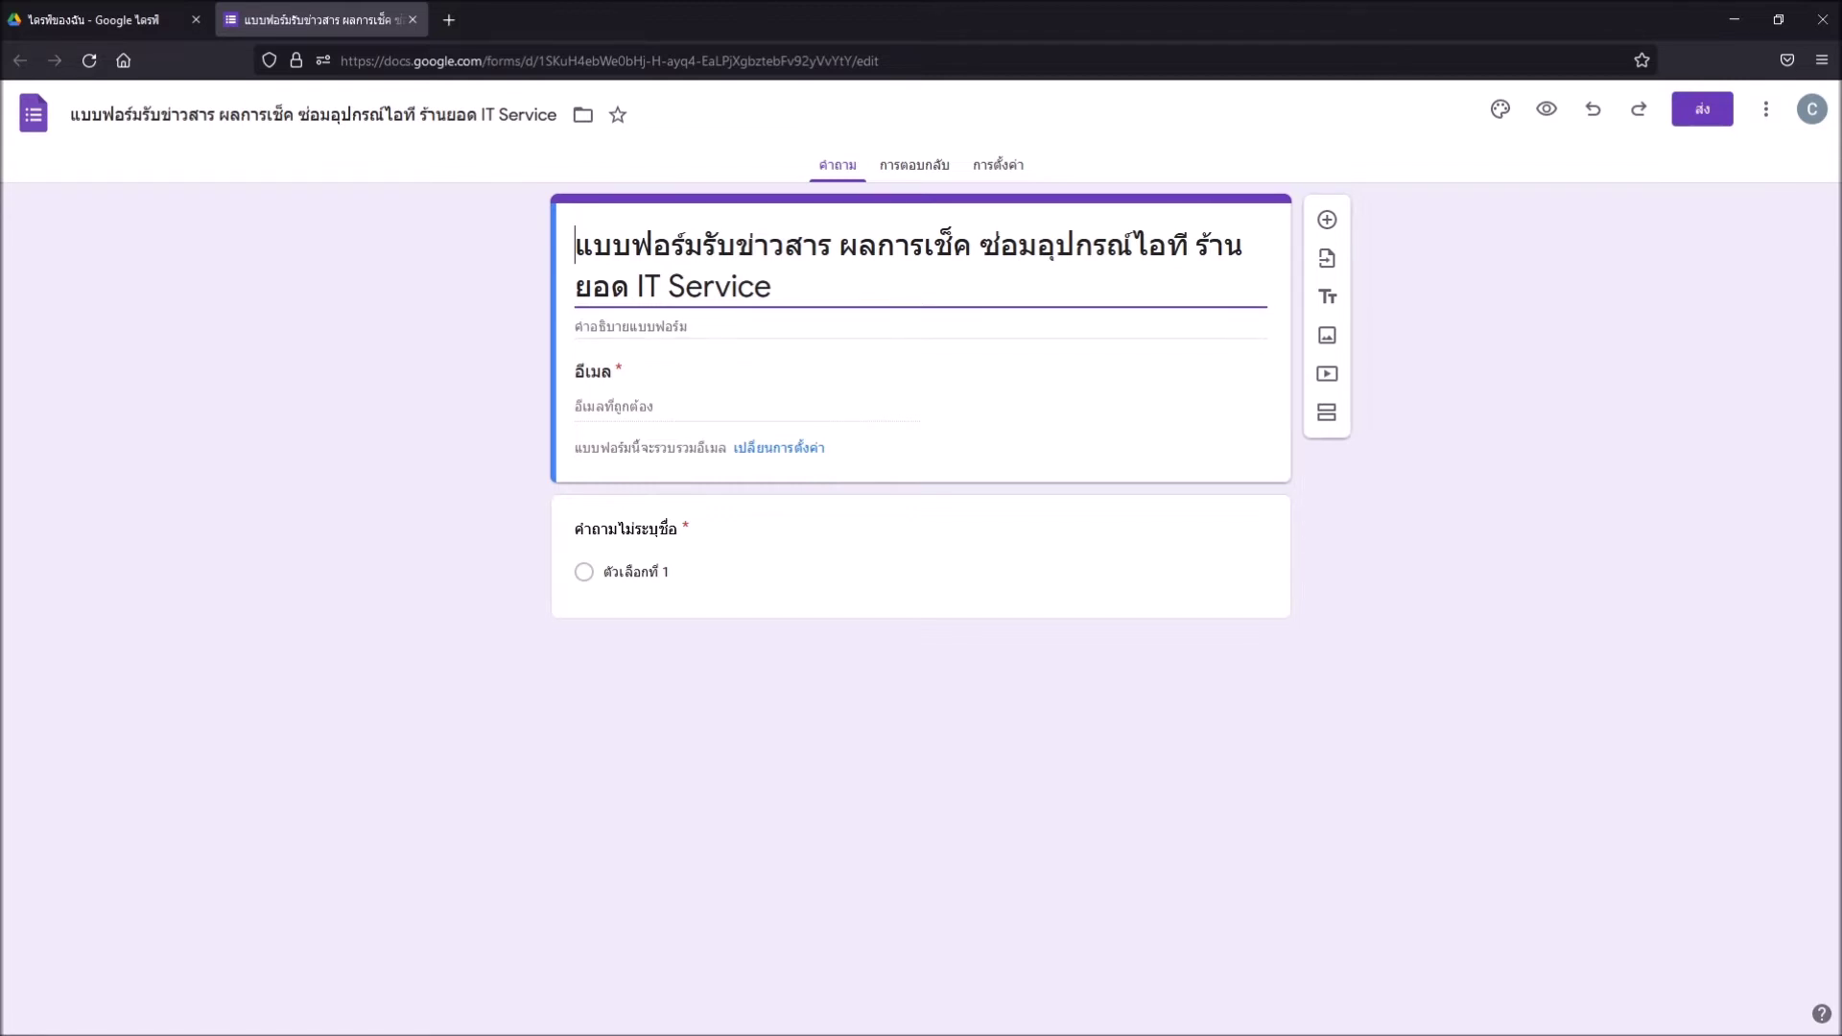
click(575, 326)
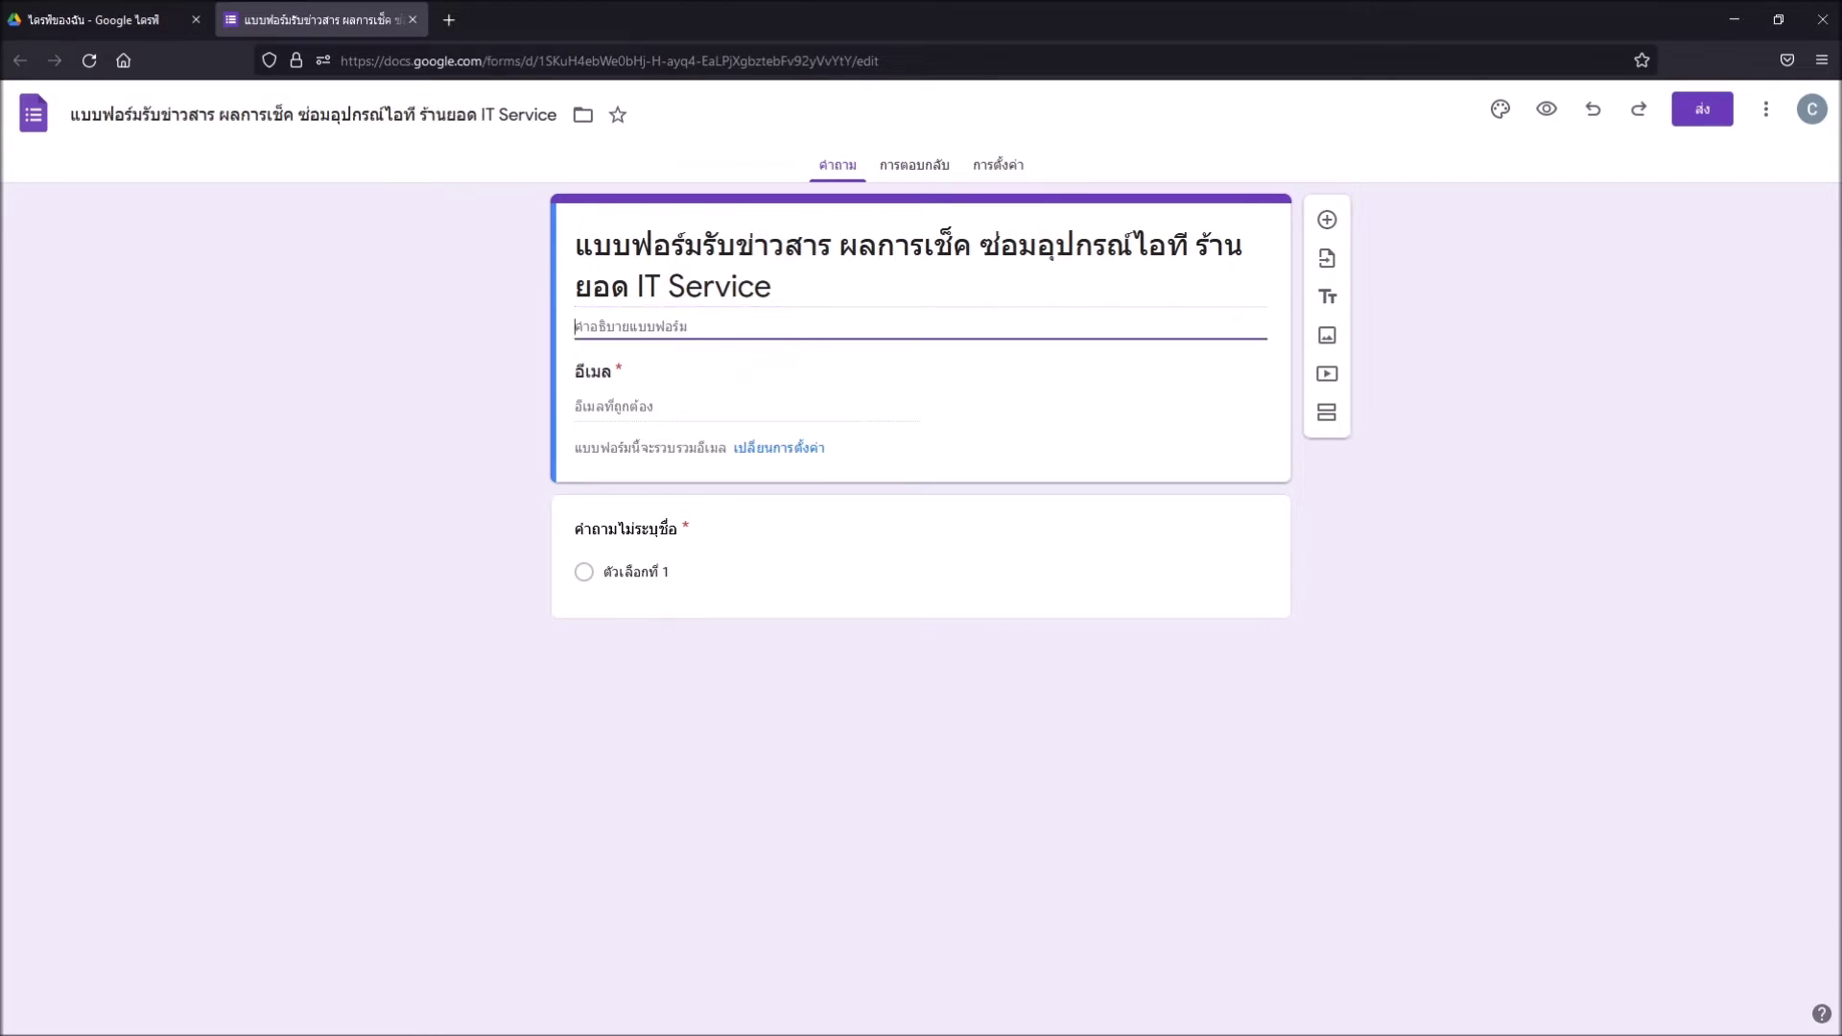
key(ctrl+v)
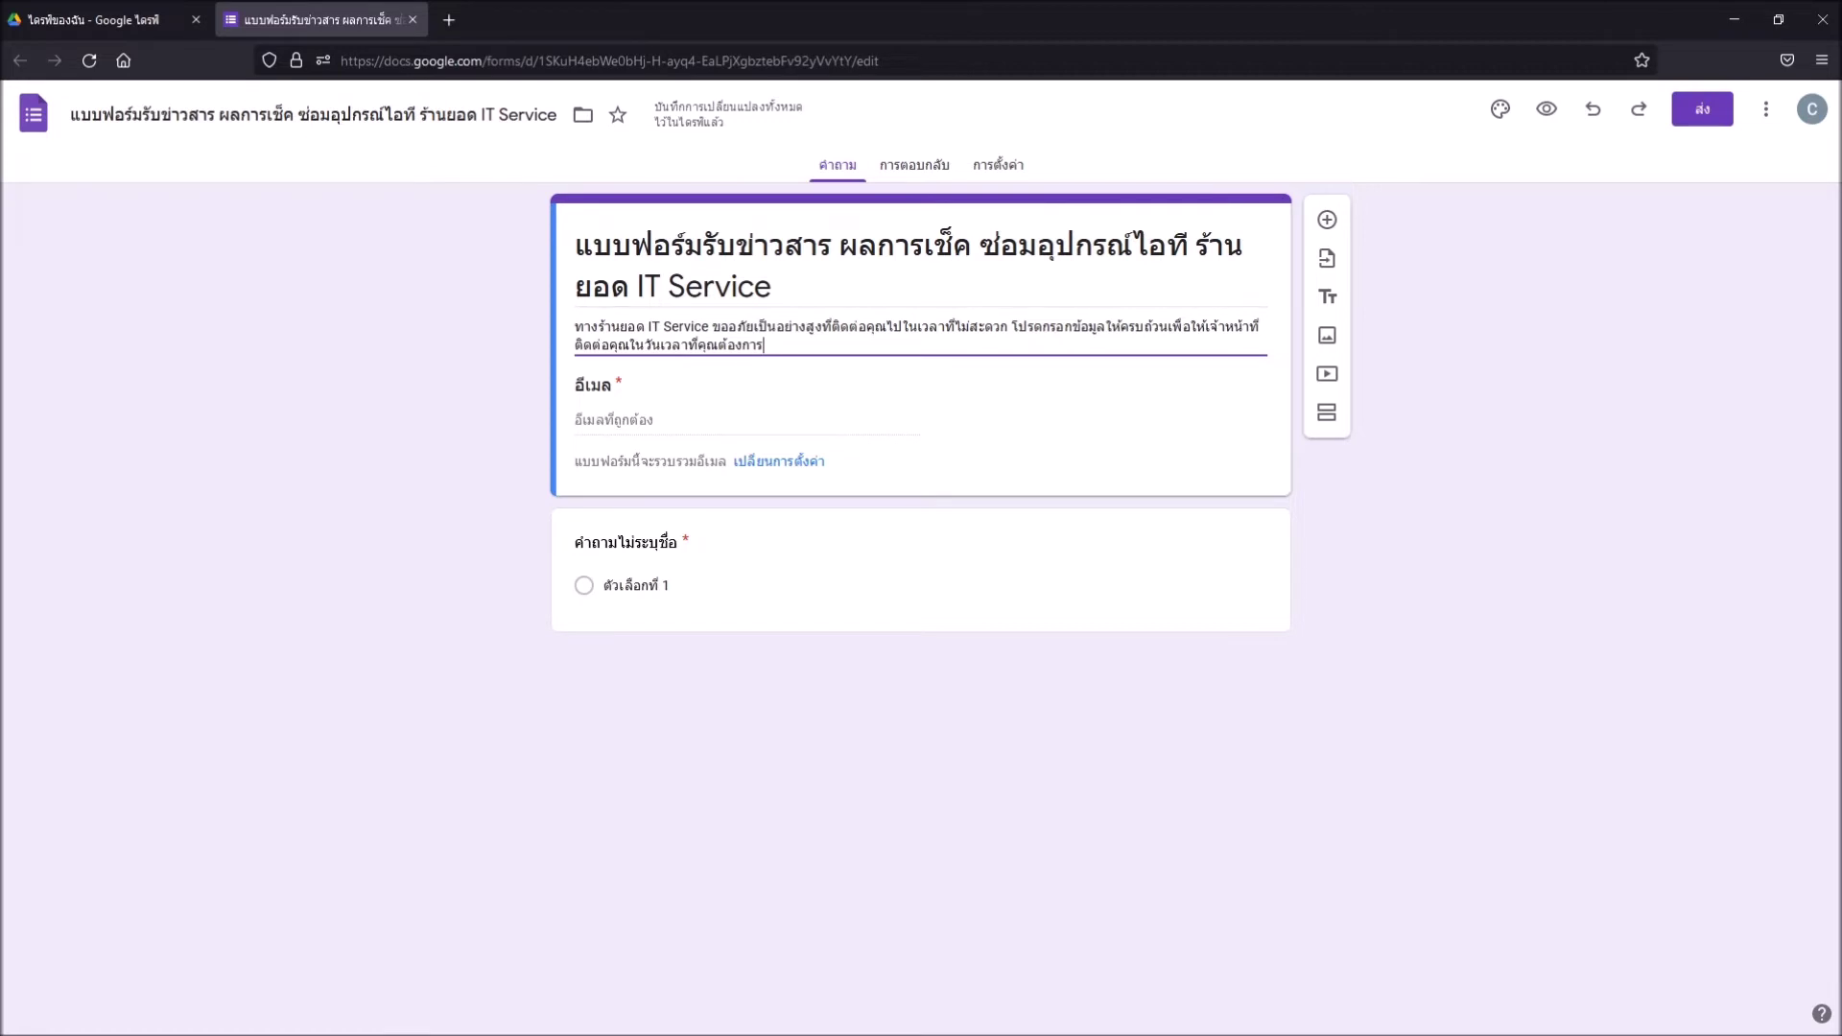
Copy "ชื่อ - นามสกุล" from the Word document and replace the first question's title with it.
key(alt+Tab)
click(27, 233)
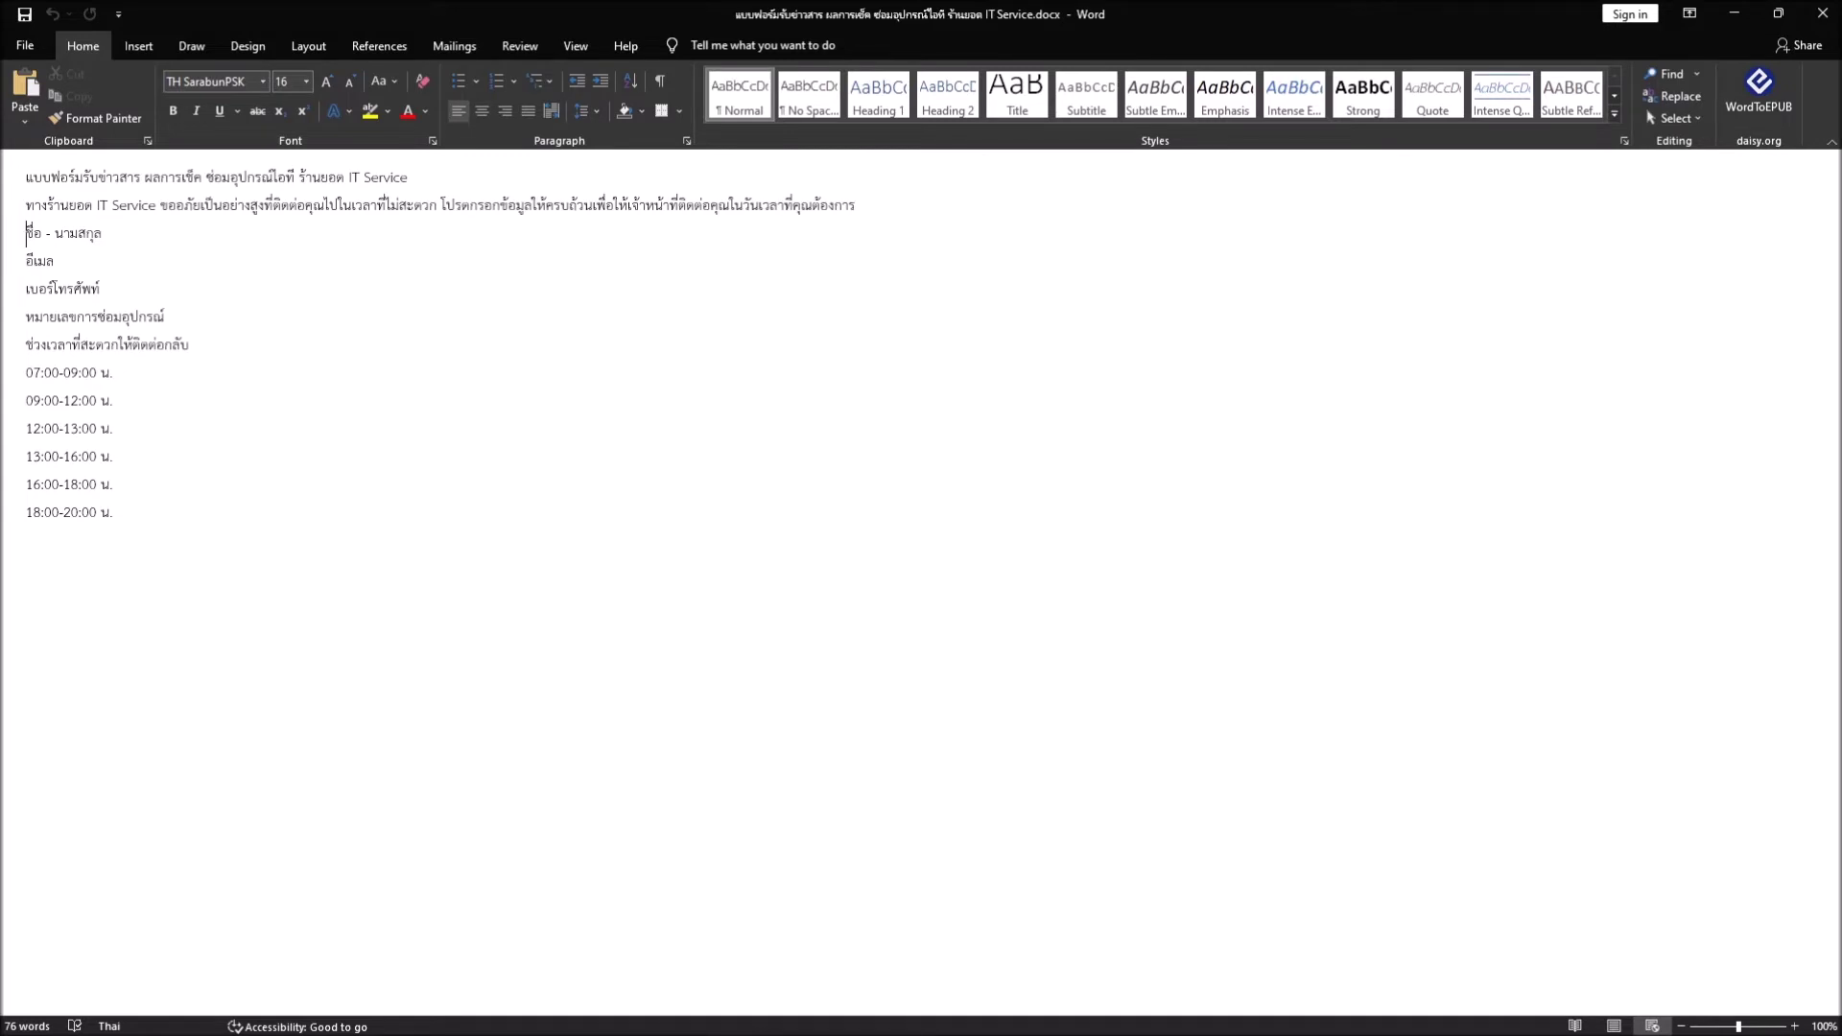
key(shift+Home)
key(ctrl+c)
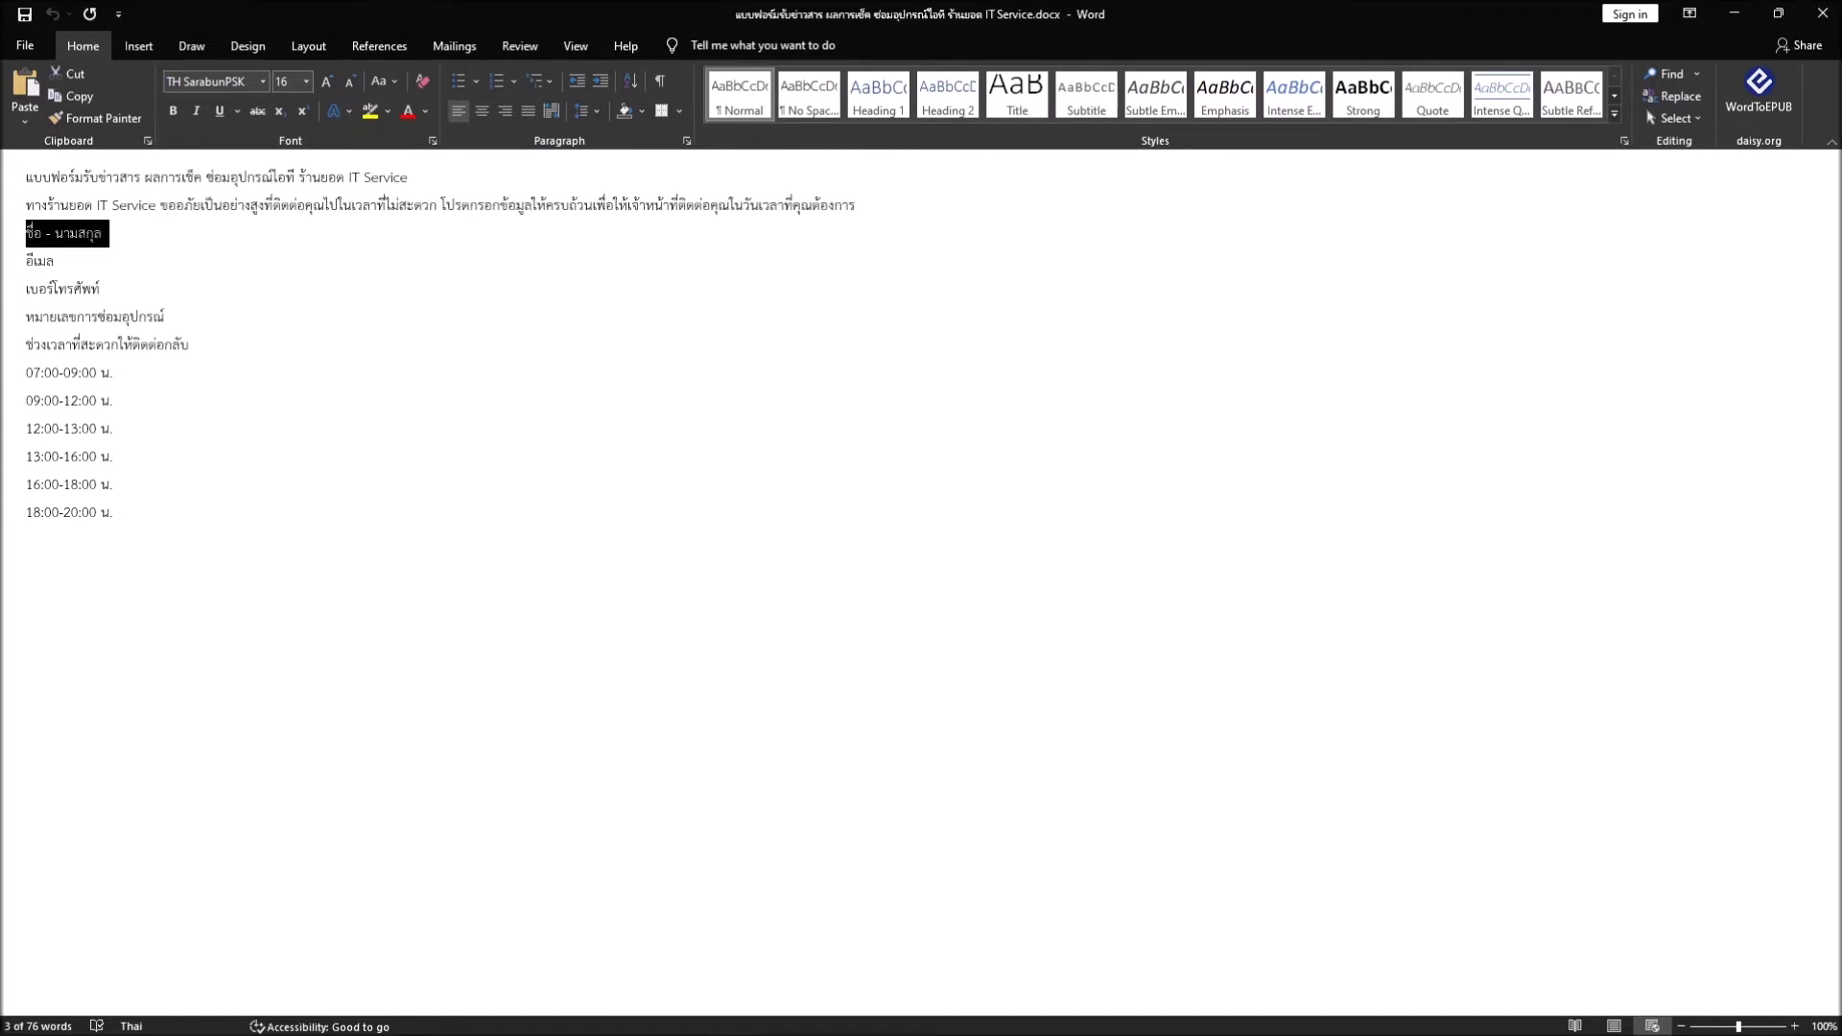
key(alt+Tab)
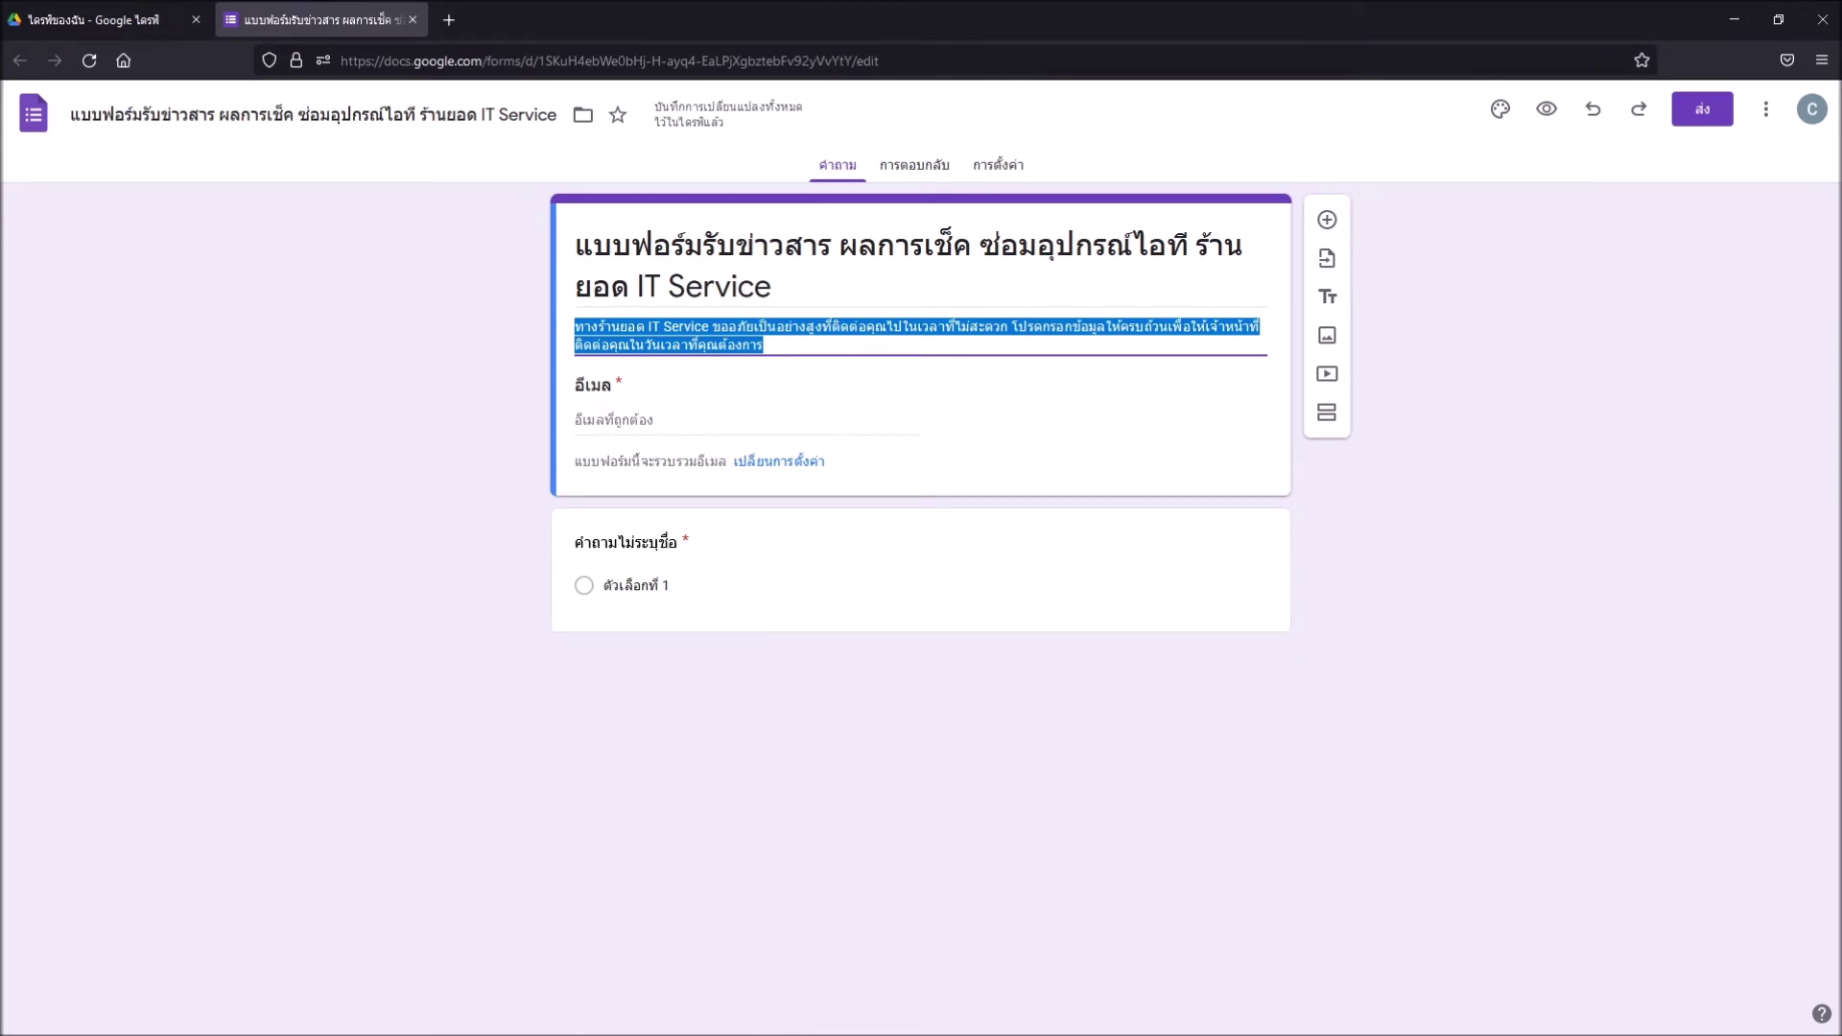
click(591, 557)
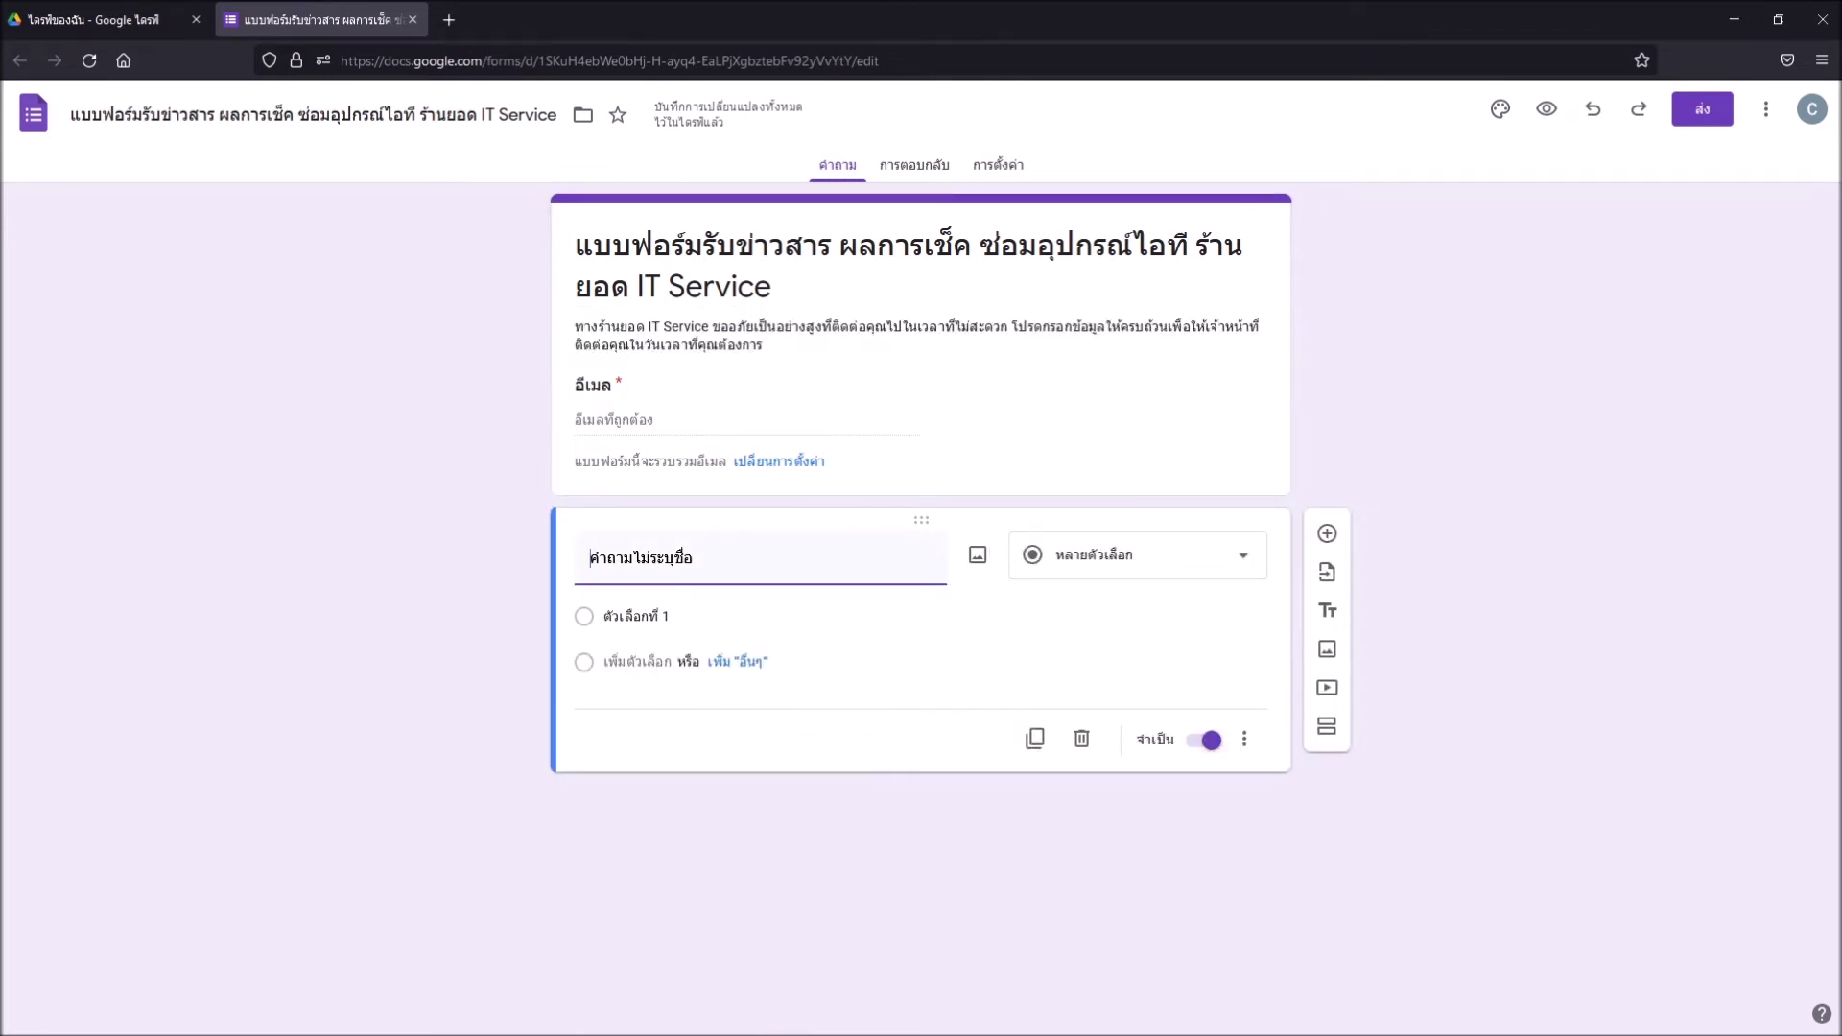
key(ctrl+a)
key(ctrl+v)
Change the "ชื่อ - นามสกุล" question's type to short answer (คำตอบสั้นๆ).
click(1137, 555)
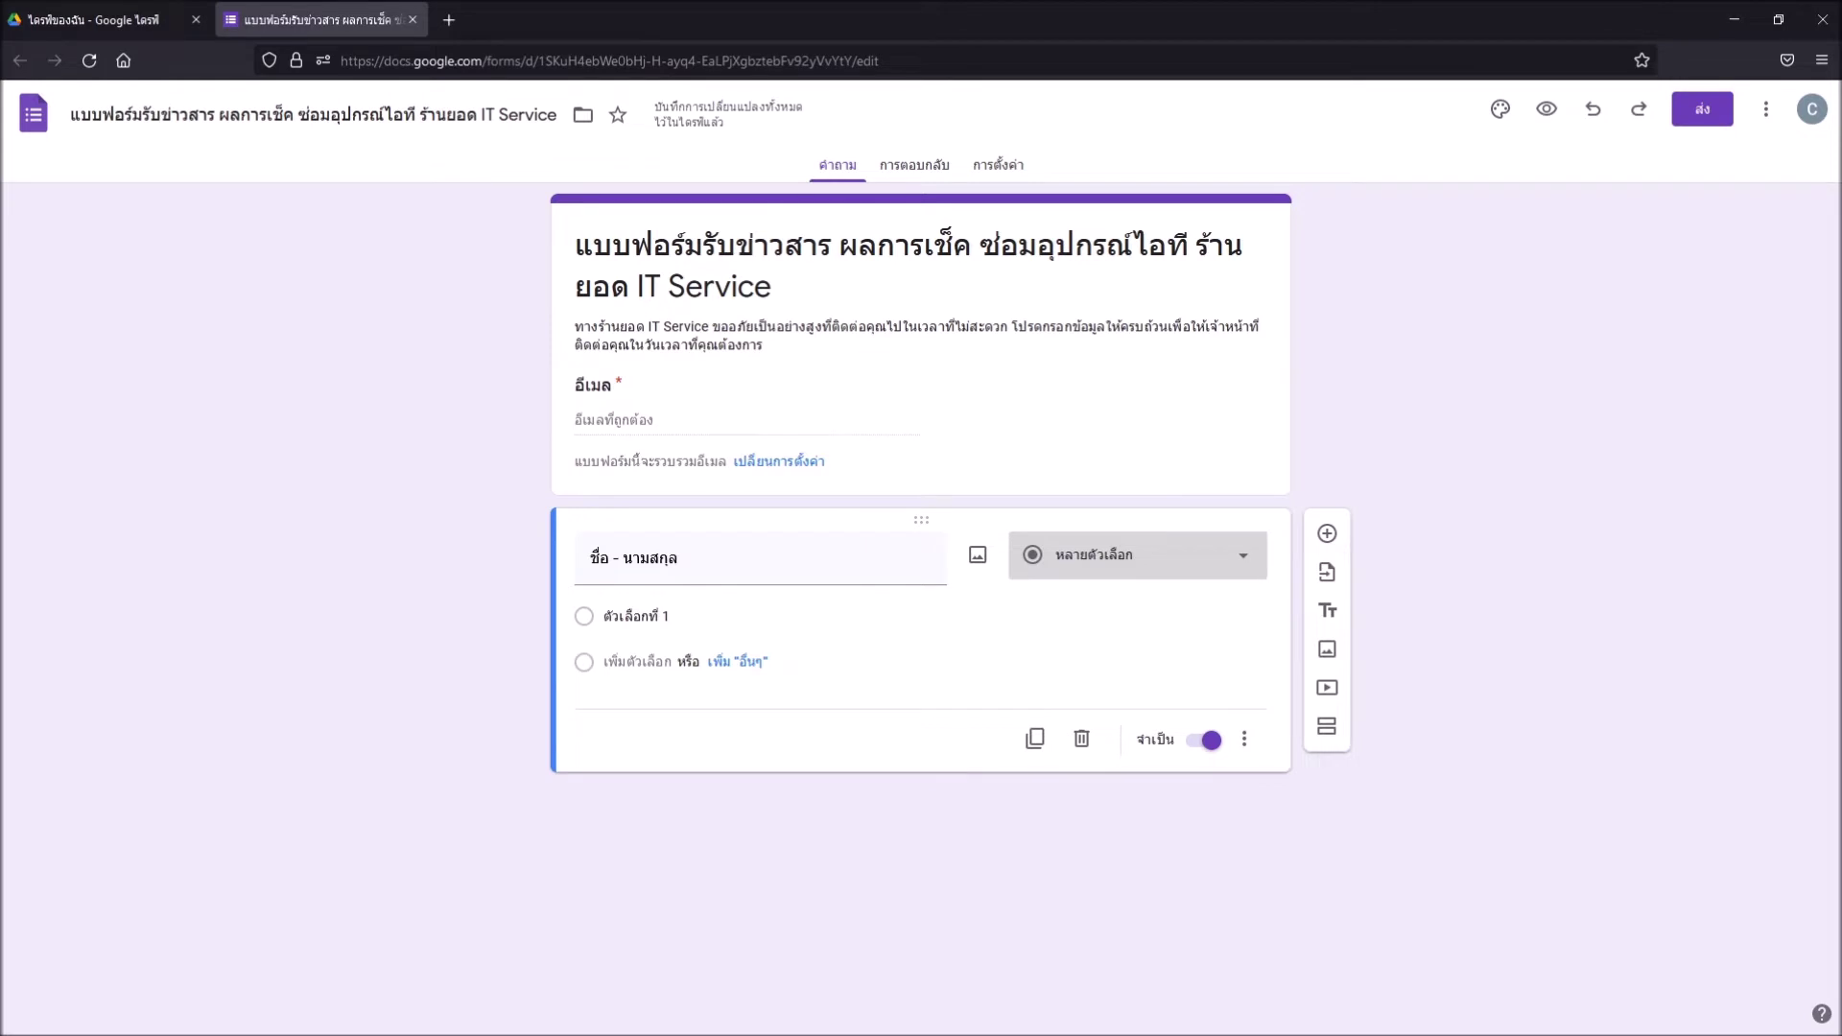
key(Return)
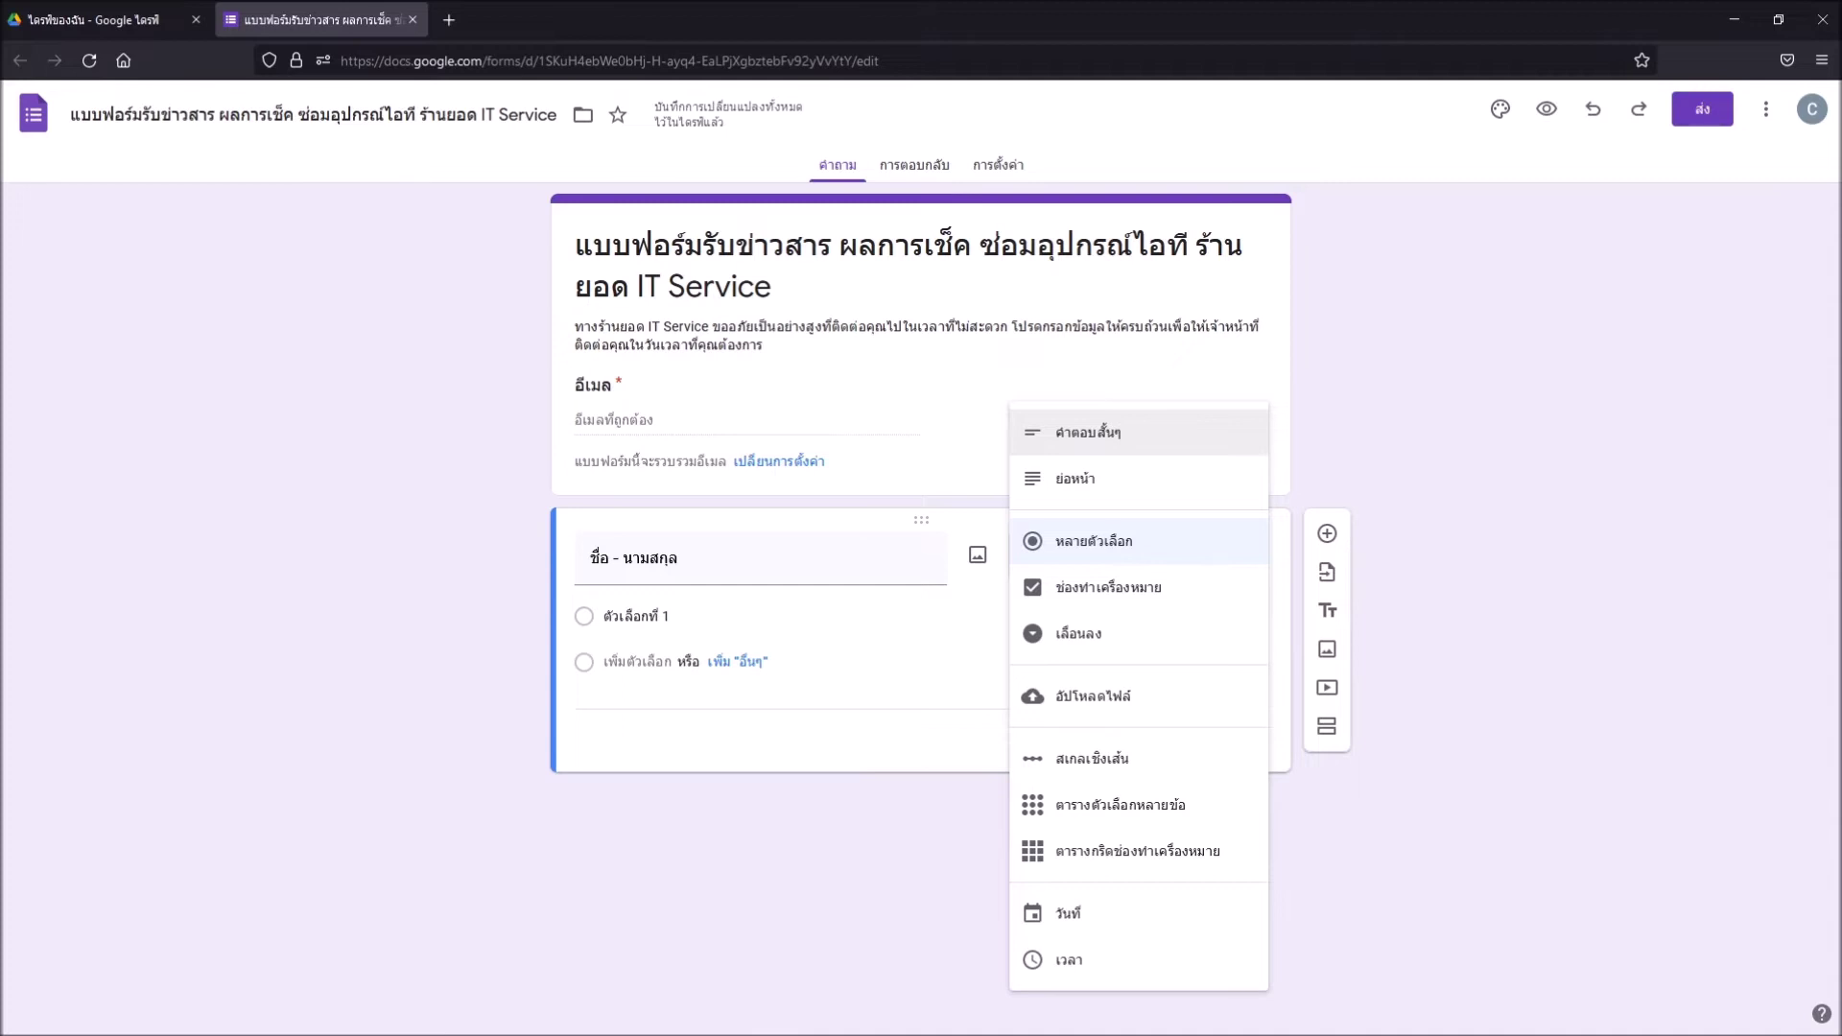
click(1088, 432)
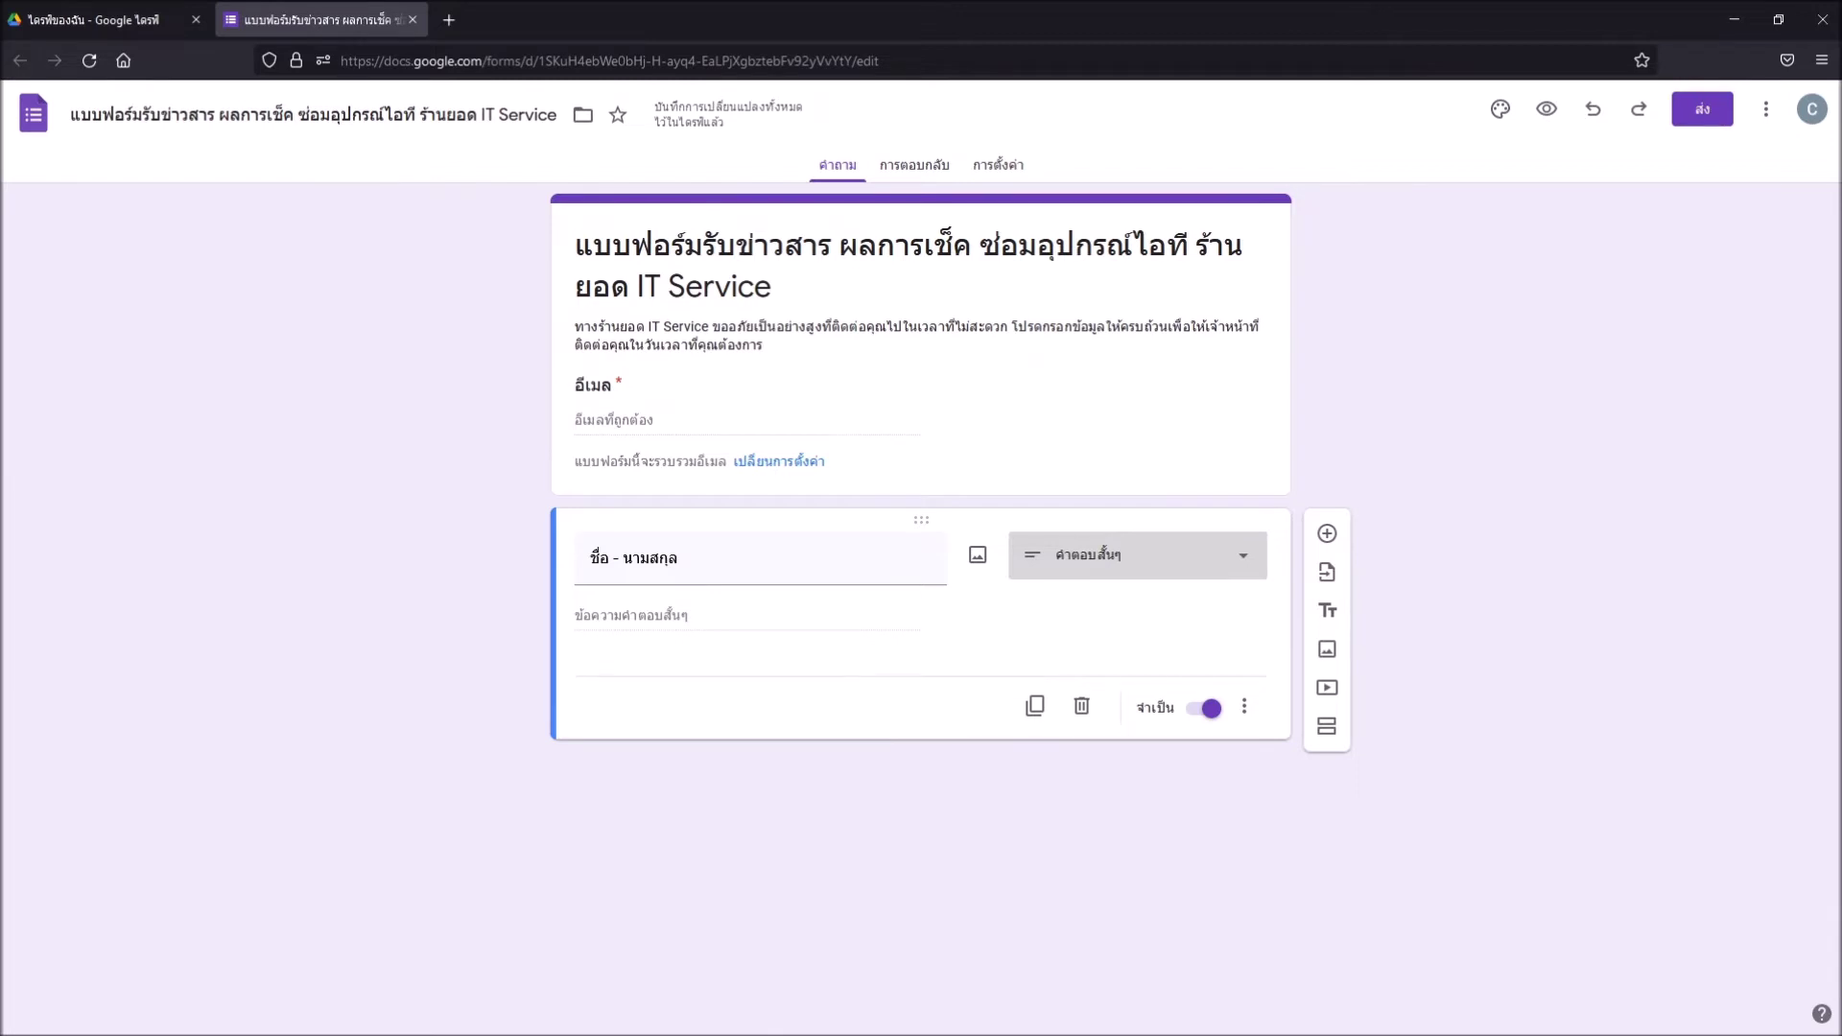
click(760, 559)
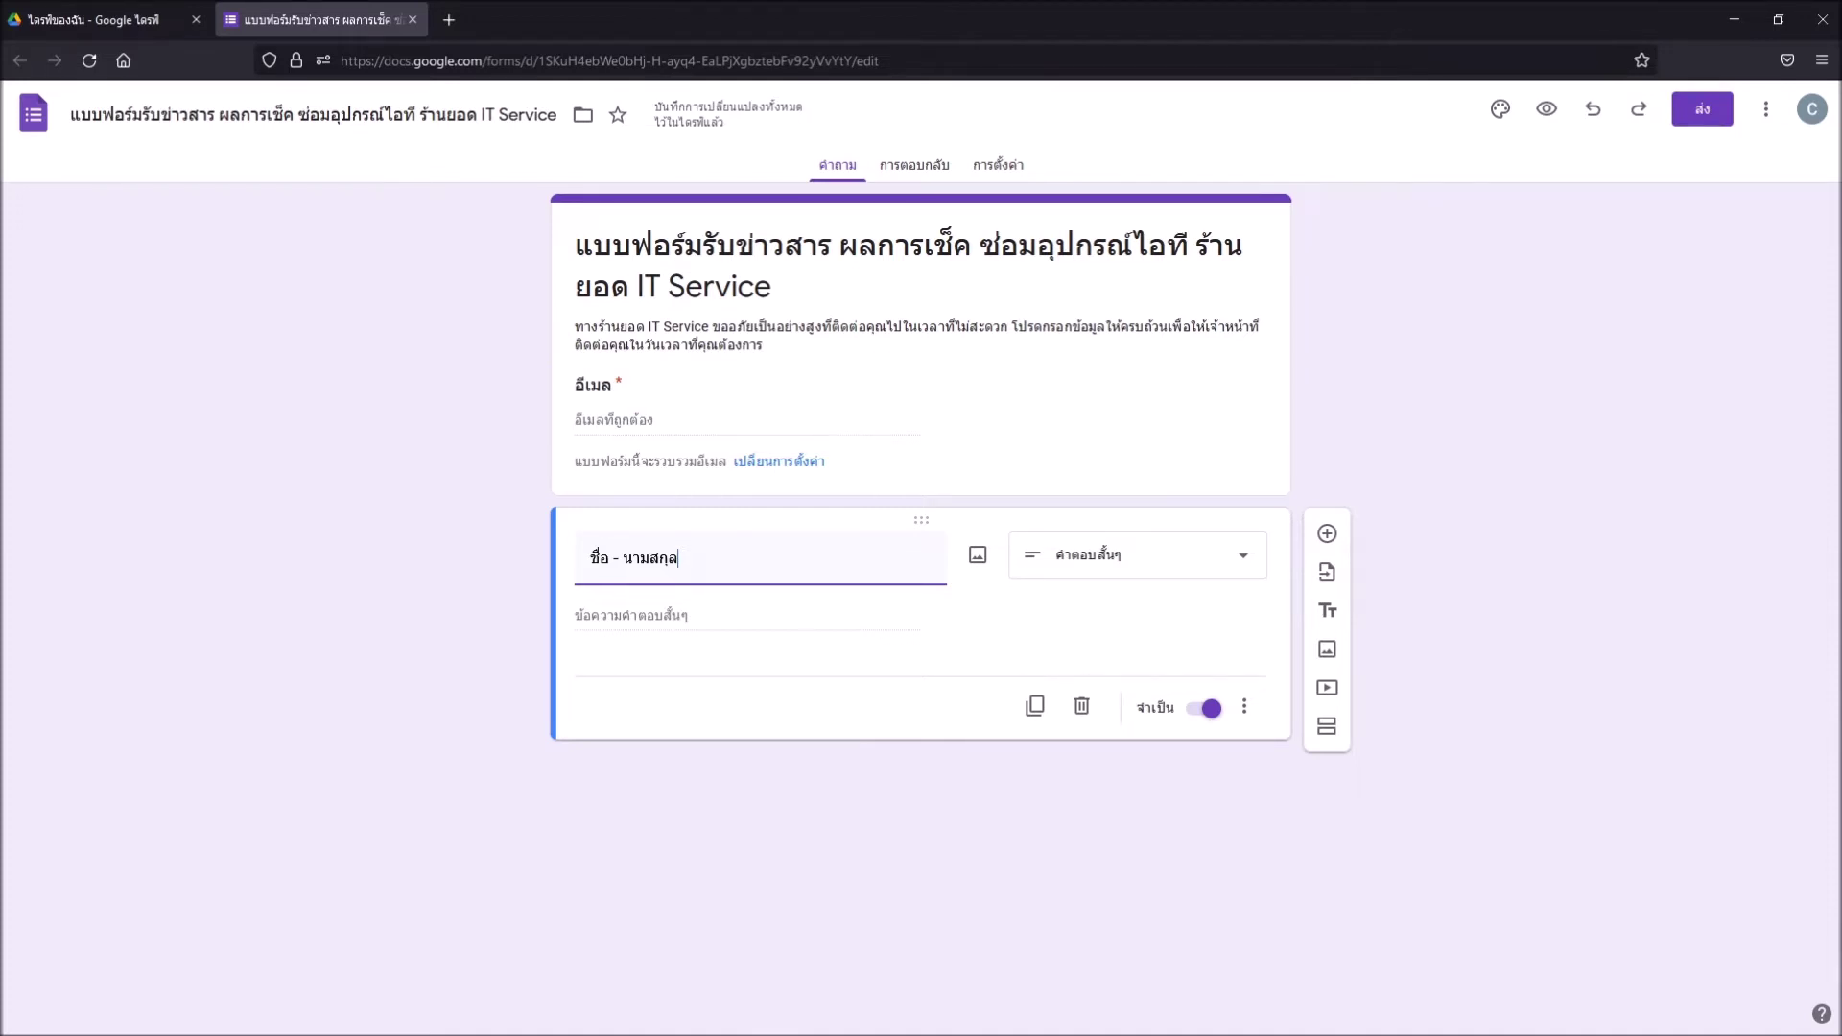
Add a new question below the name question, title it "เบอร์โทรศัพท์" copied from the Word document, and check its answer type options.
click(1326, 533)
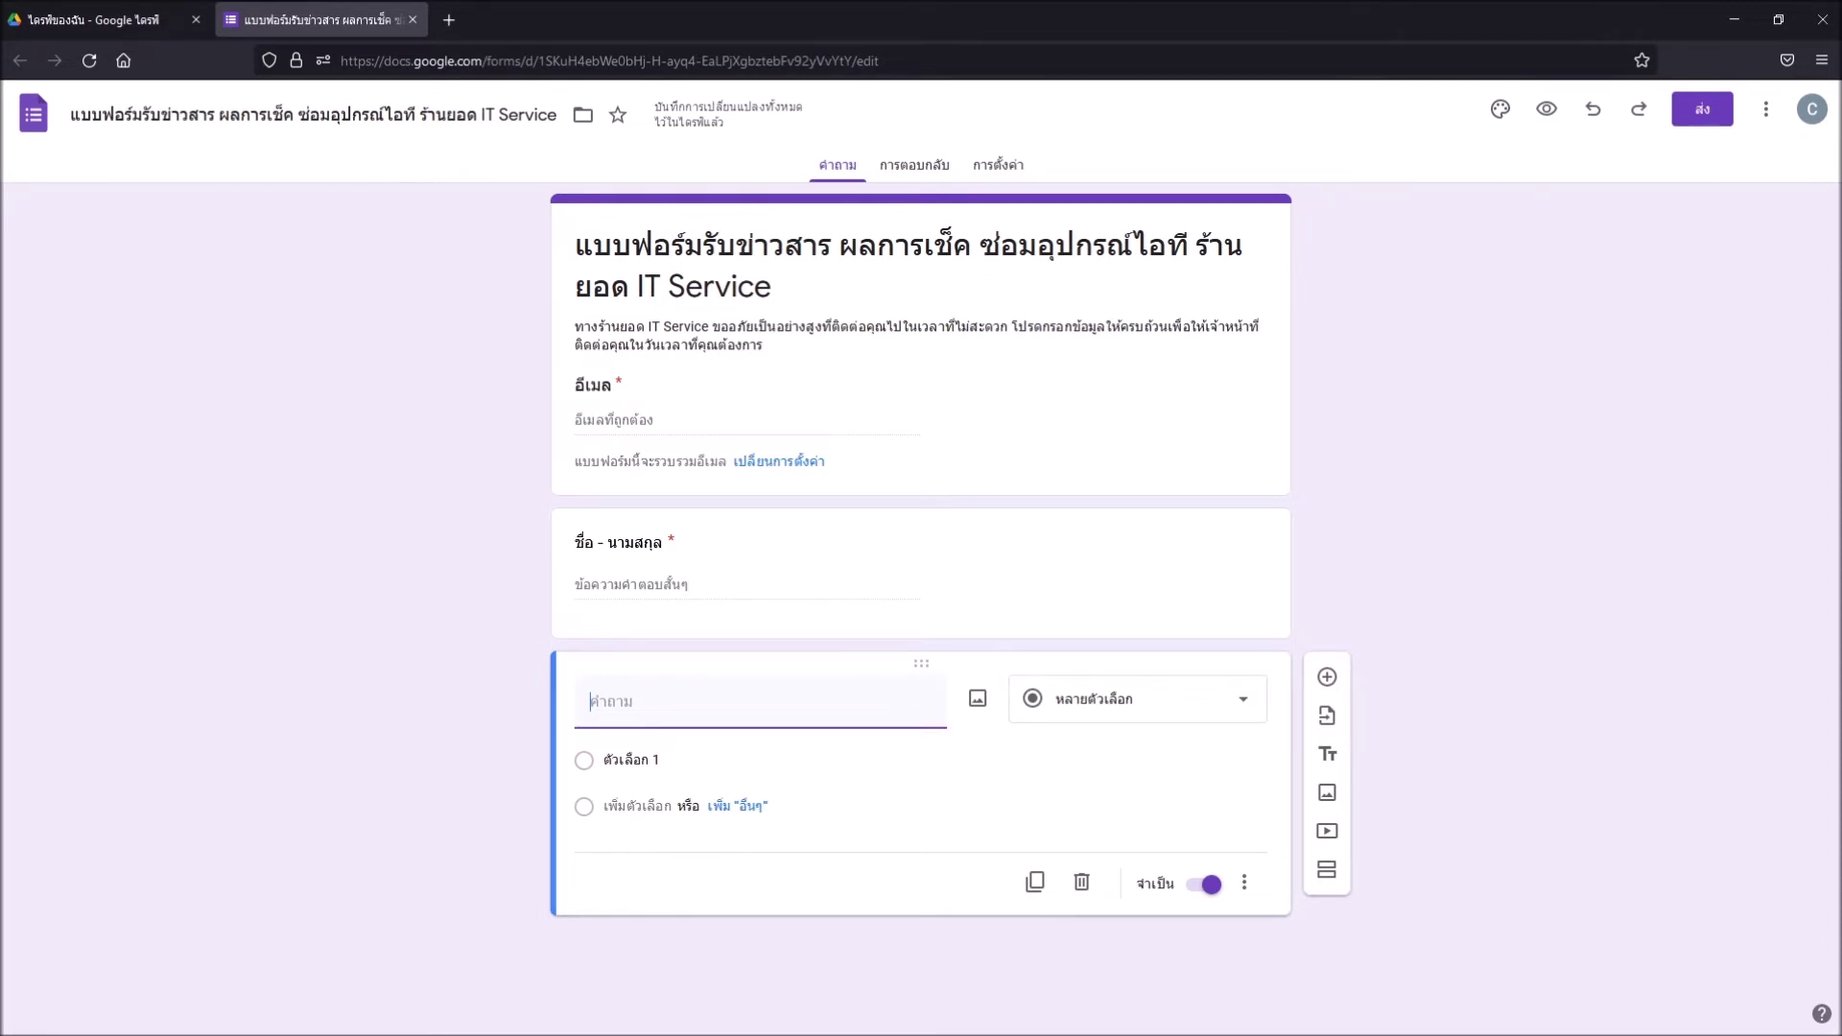
key(alt+Tab)
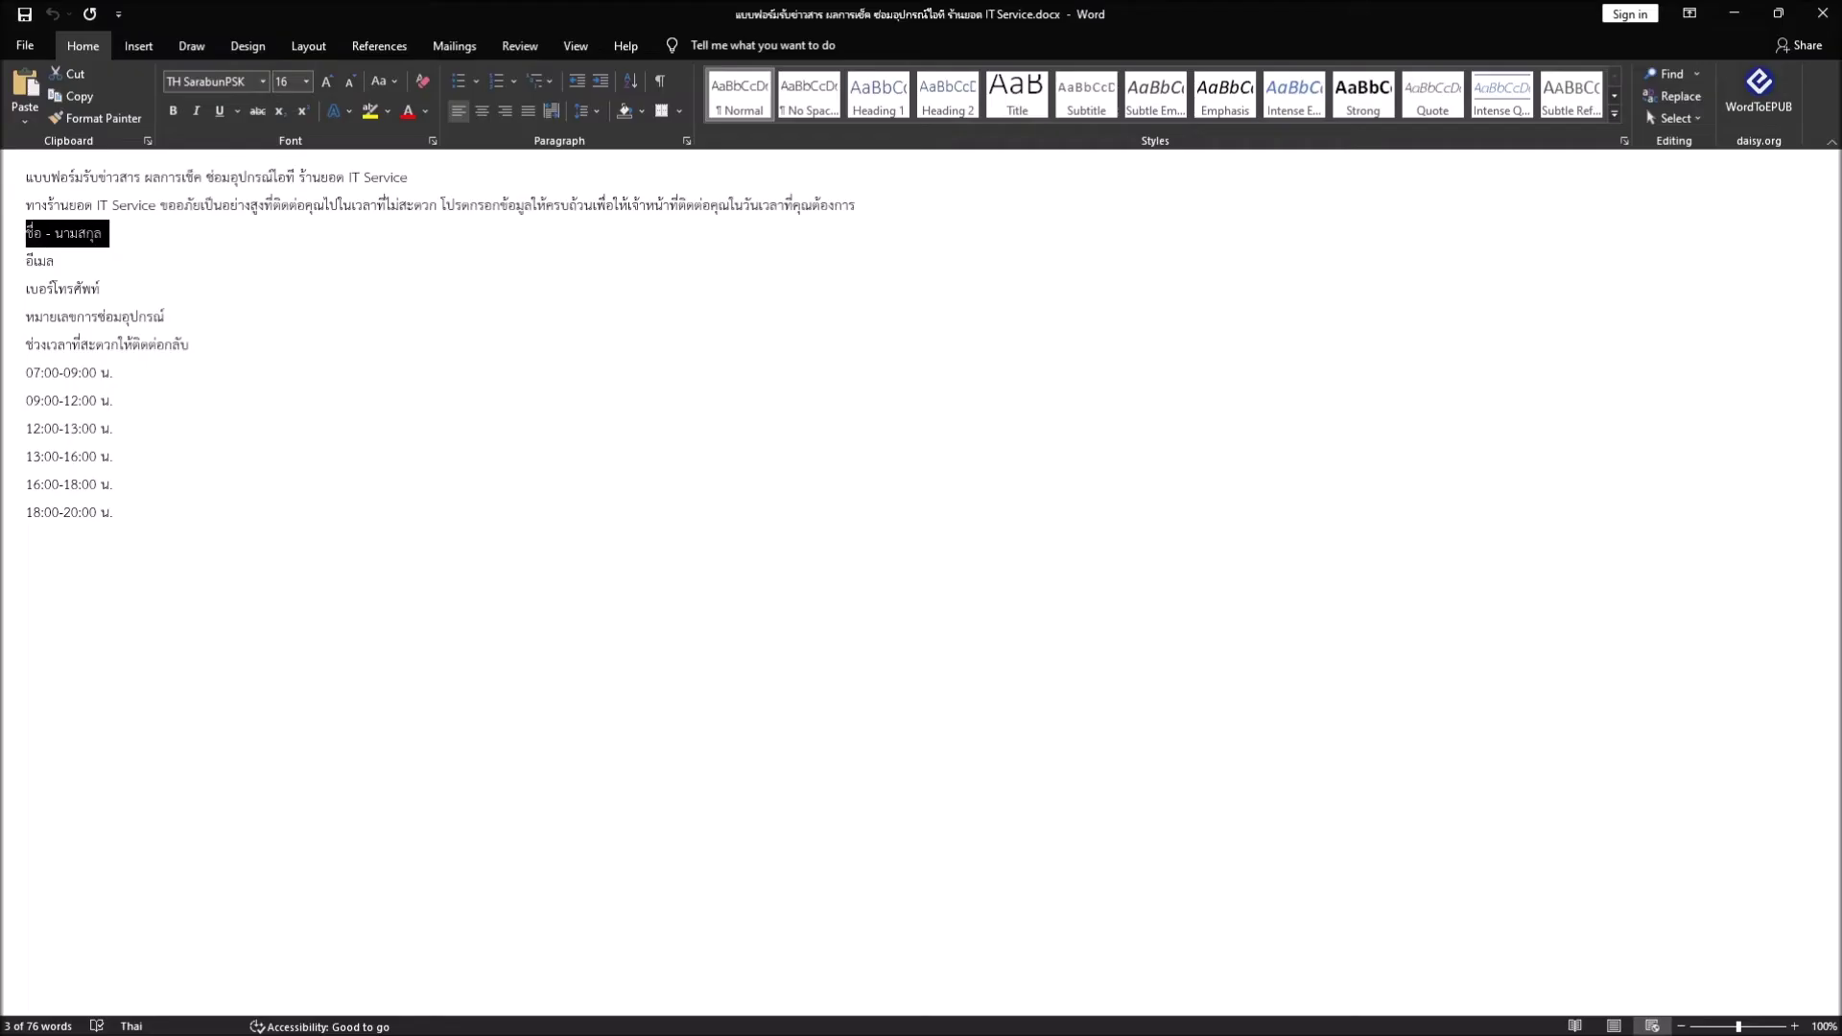
key(Right)
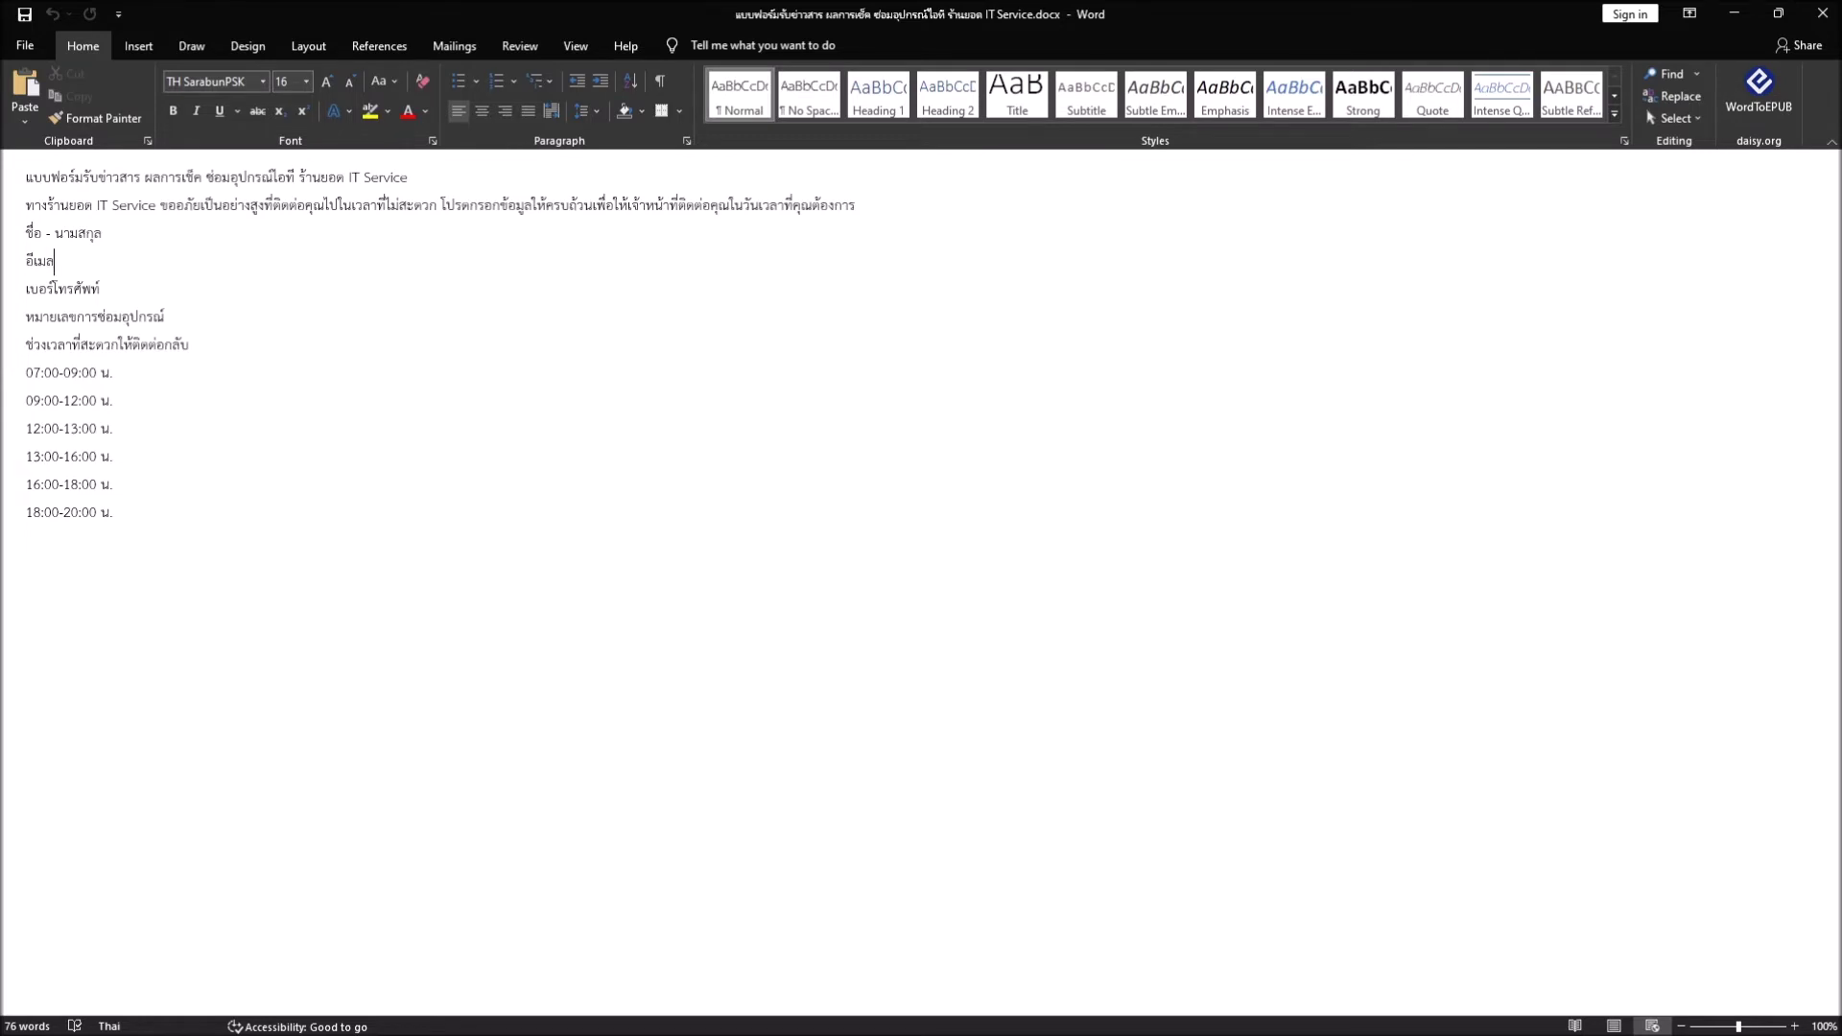
click(54, 288)
key(End)
key(shift+Home)
key(ctrl+c)
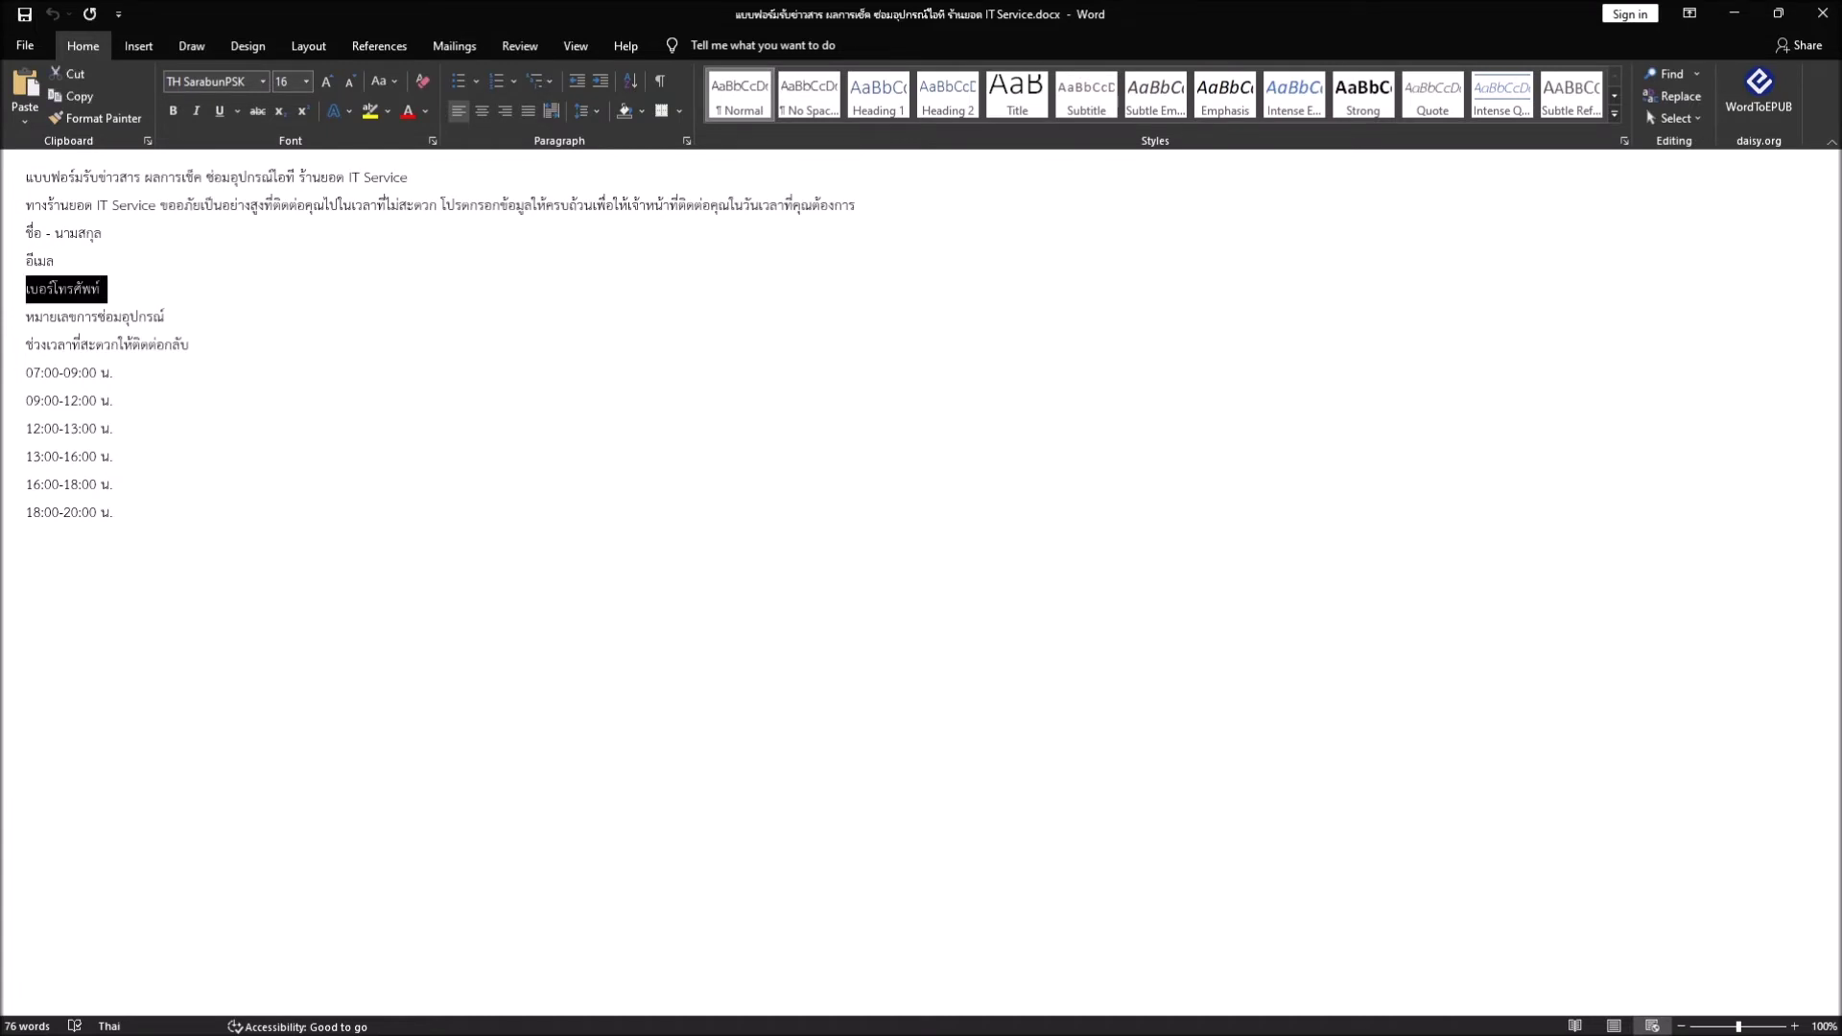
key(alt+Tab)
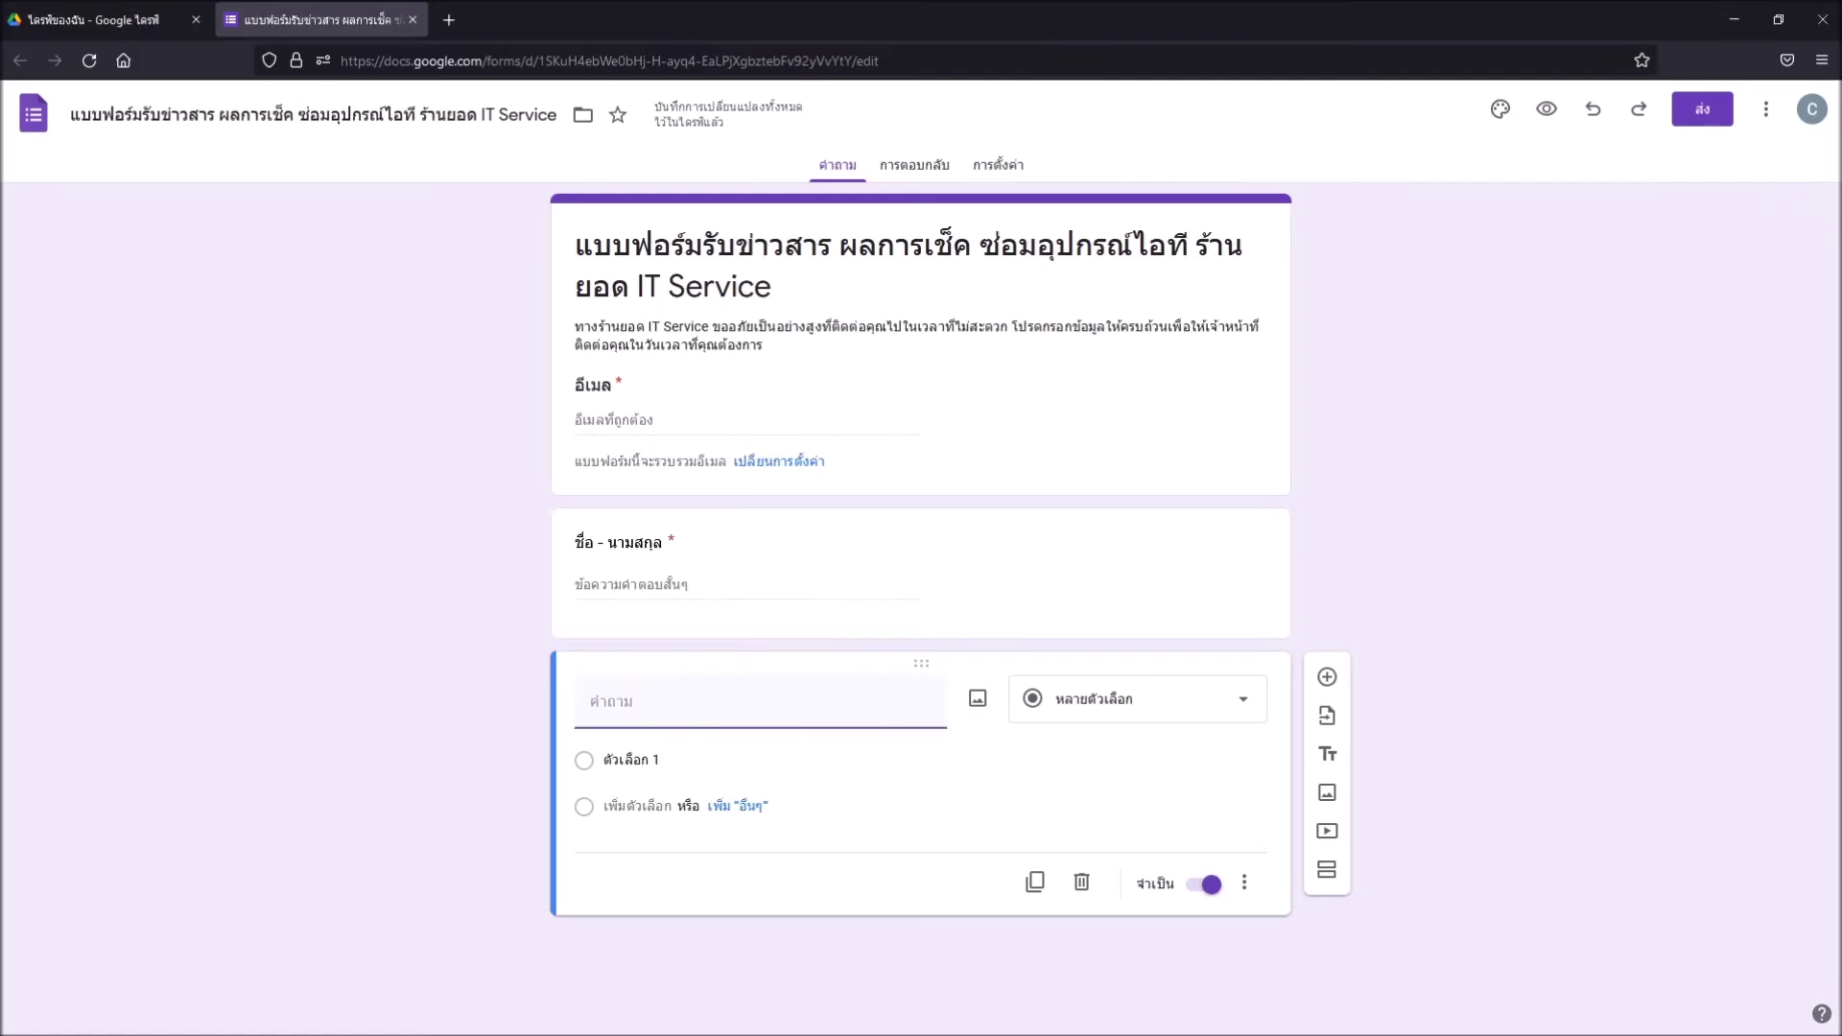
key(ctrl+v)
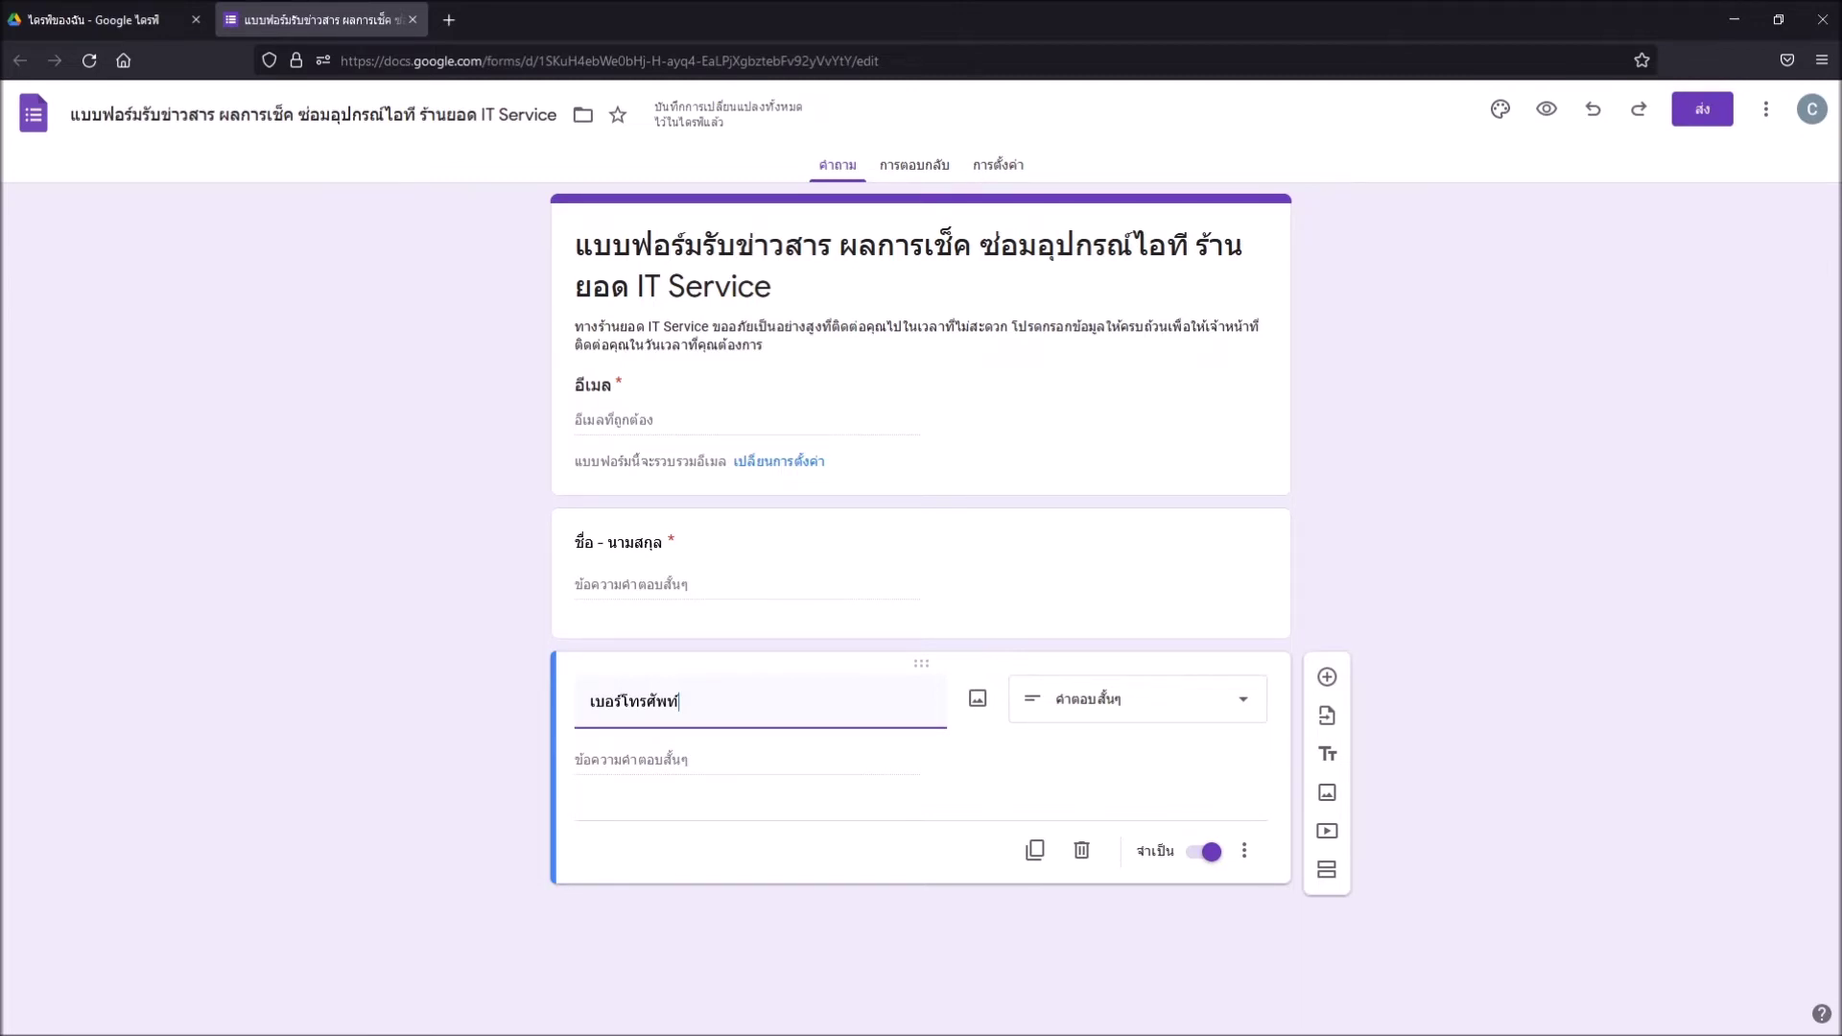
click(1136, 698)
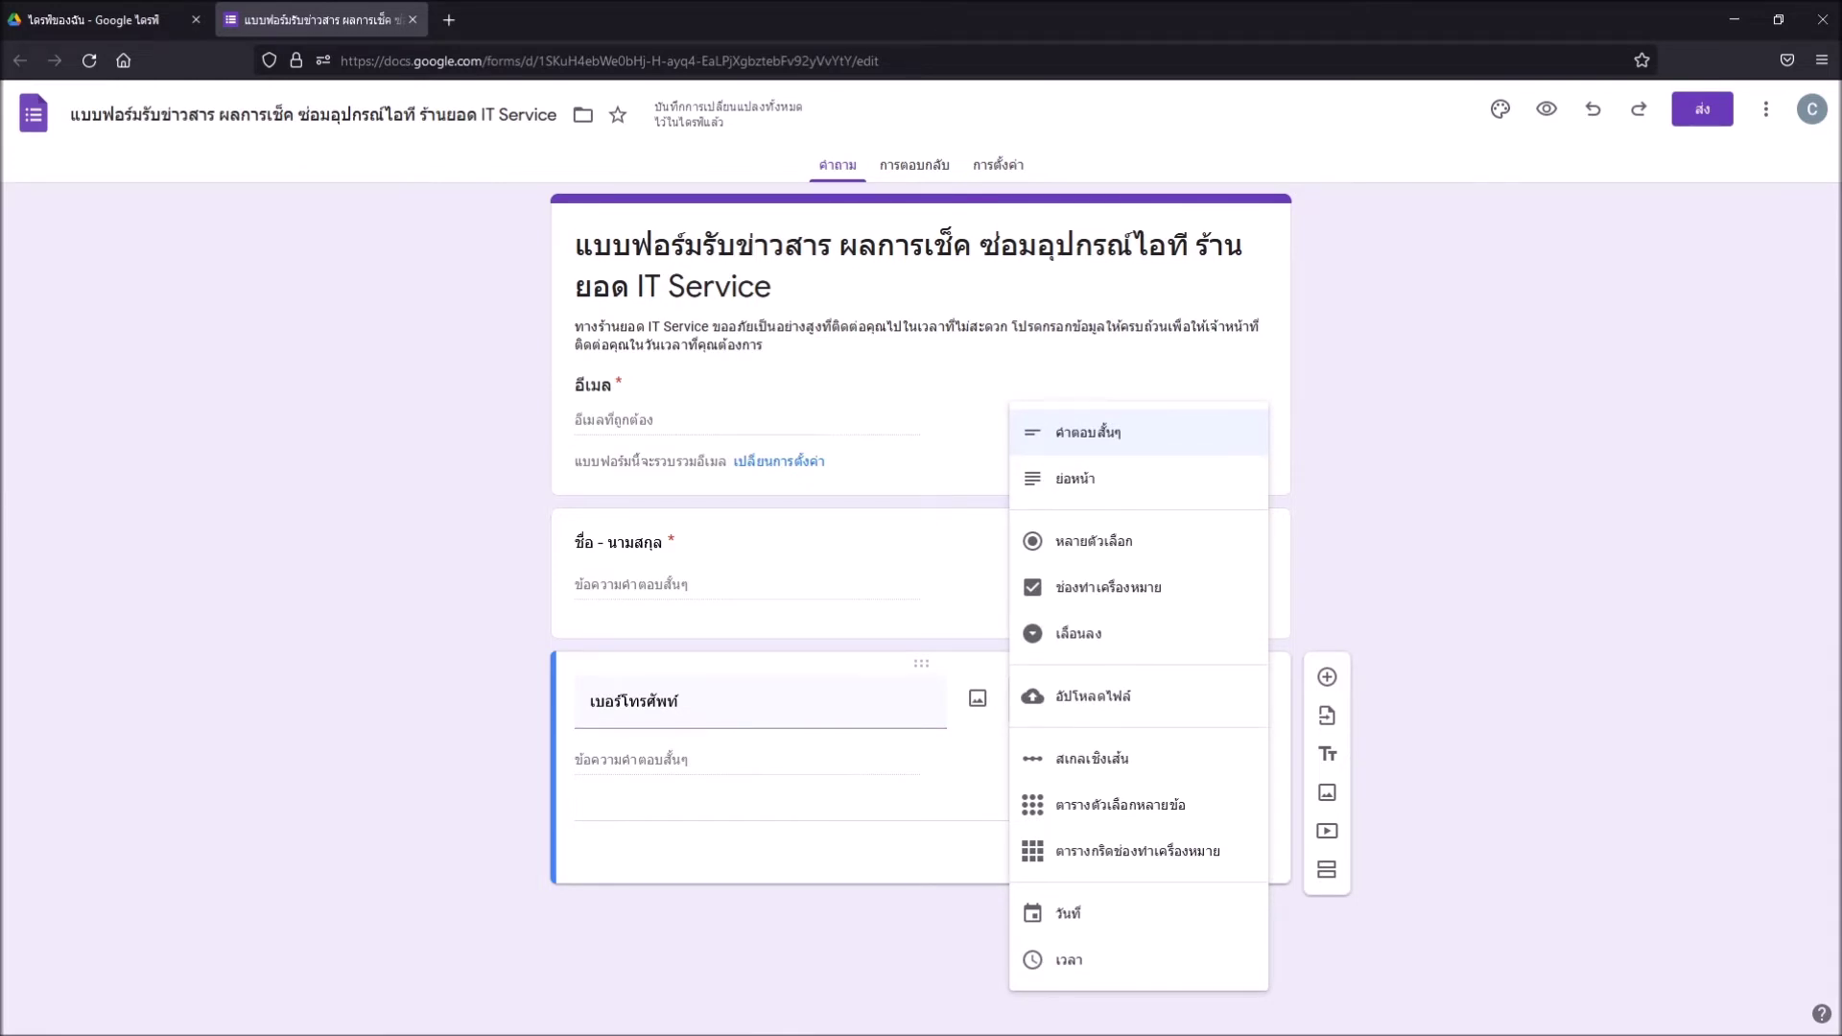
key(Escape)
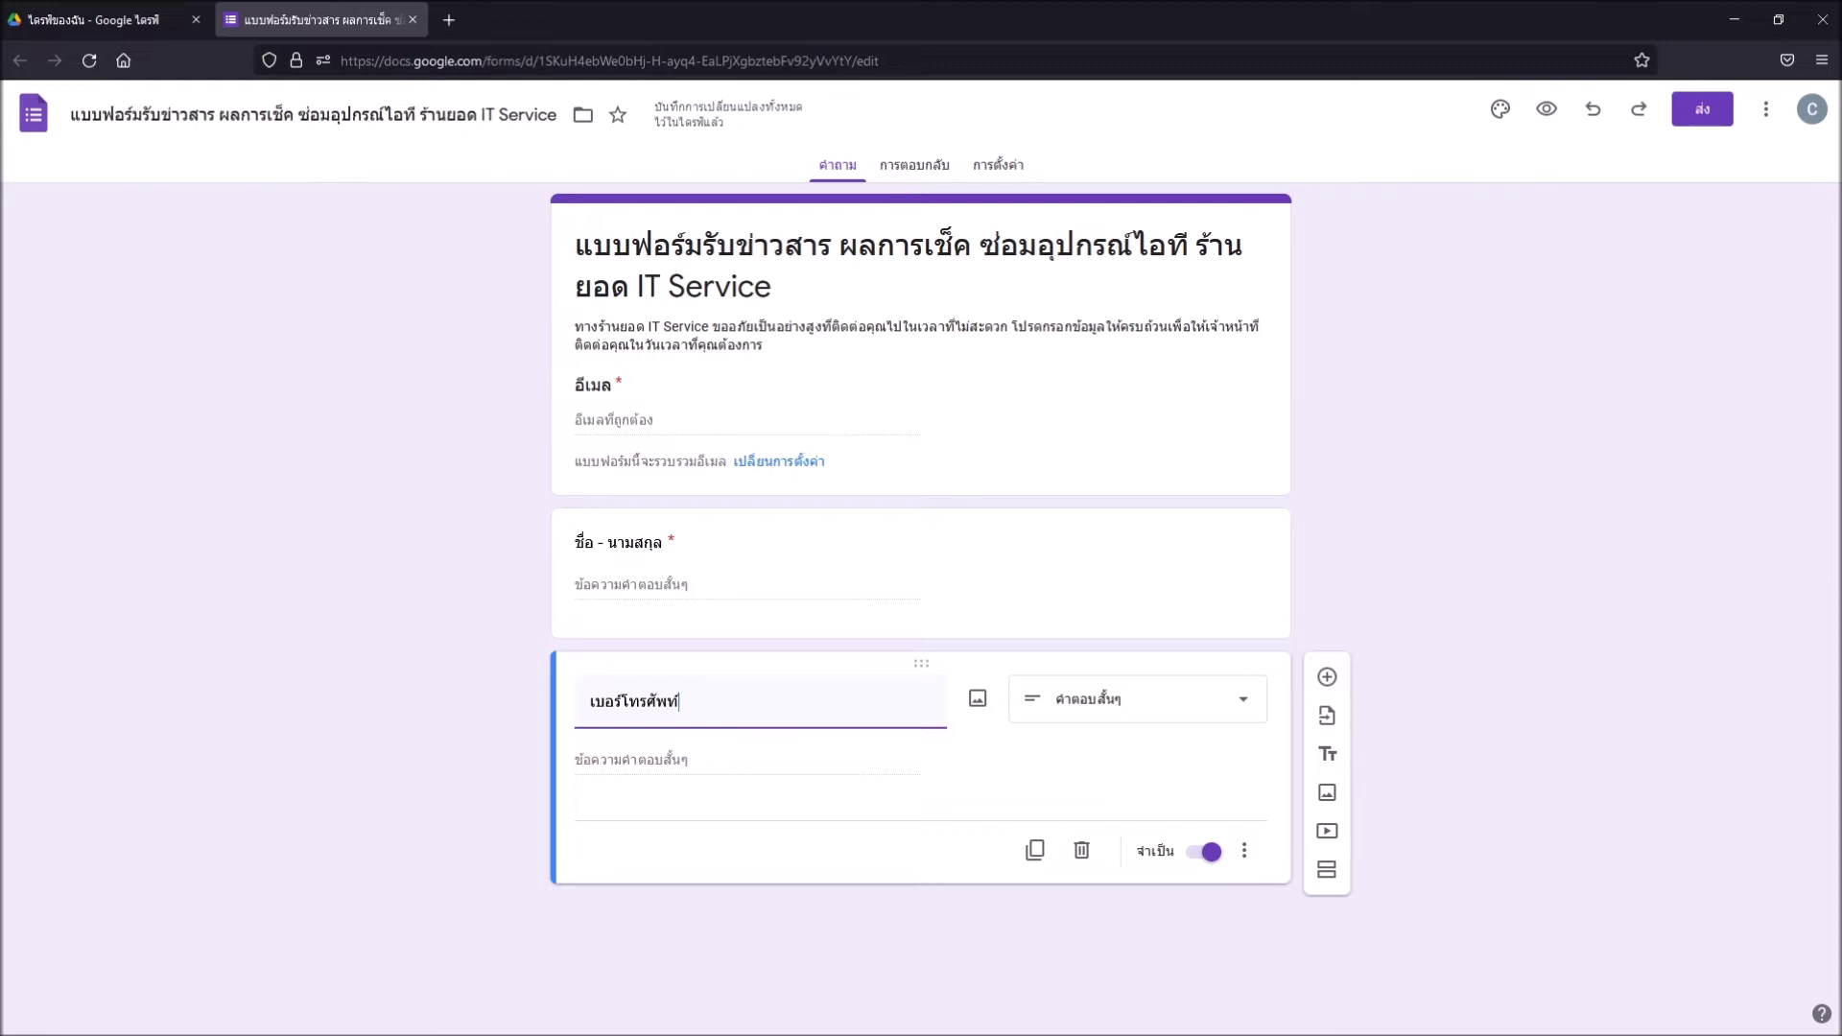
Add another question after "เบอร์โทรศัพท์" and title it "หมายเลขการซ่อมอุปกรณ์", copied from the Word document.
click(1327, 676)
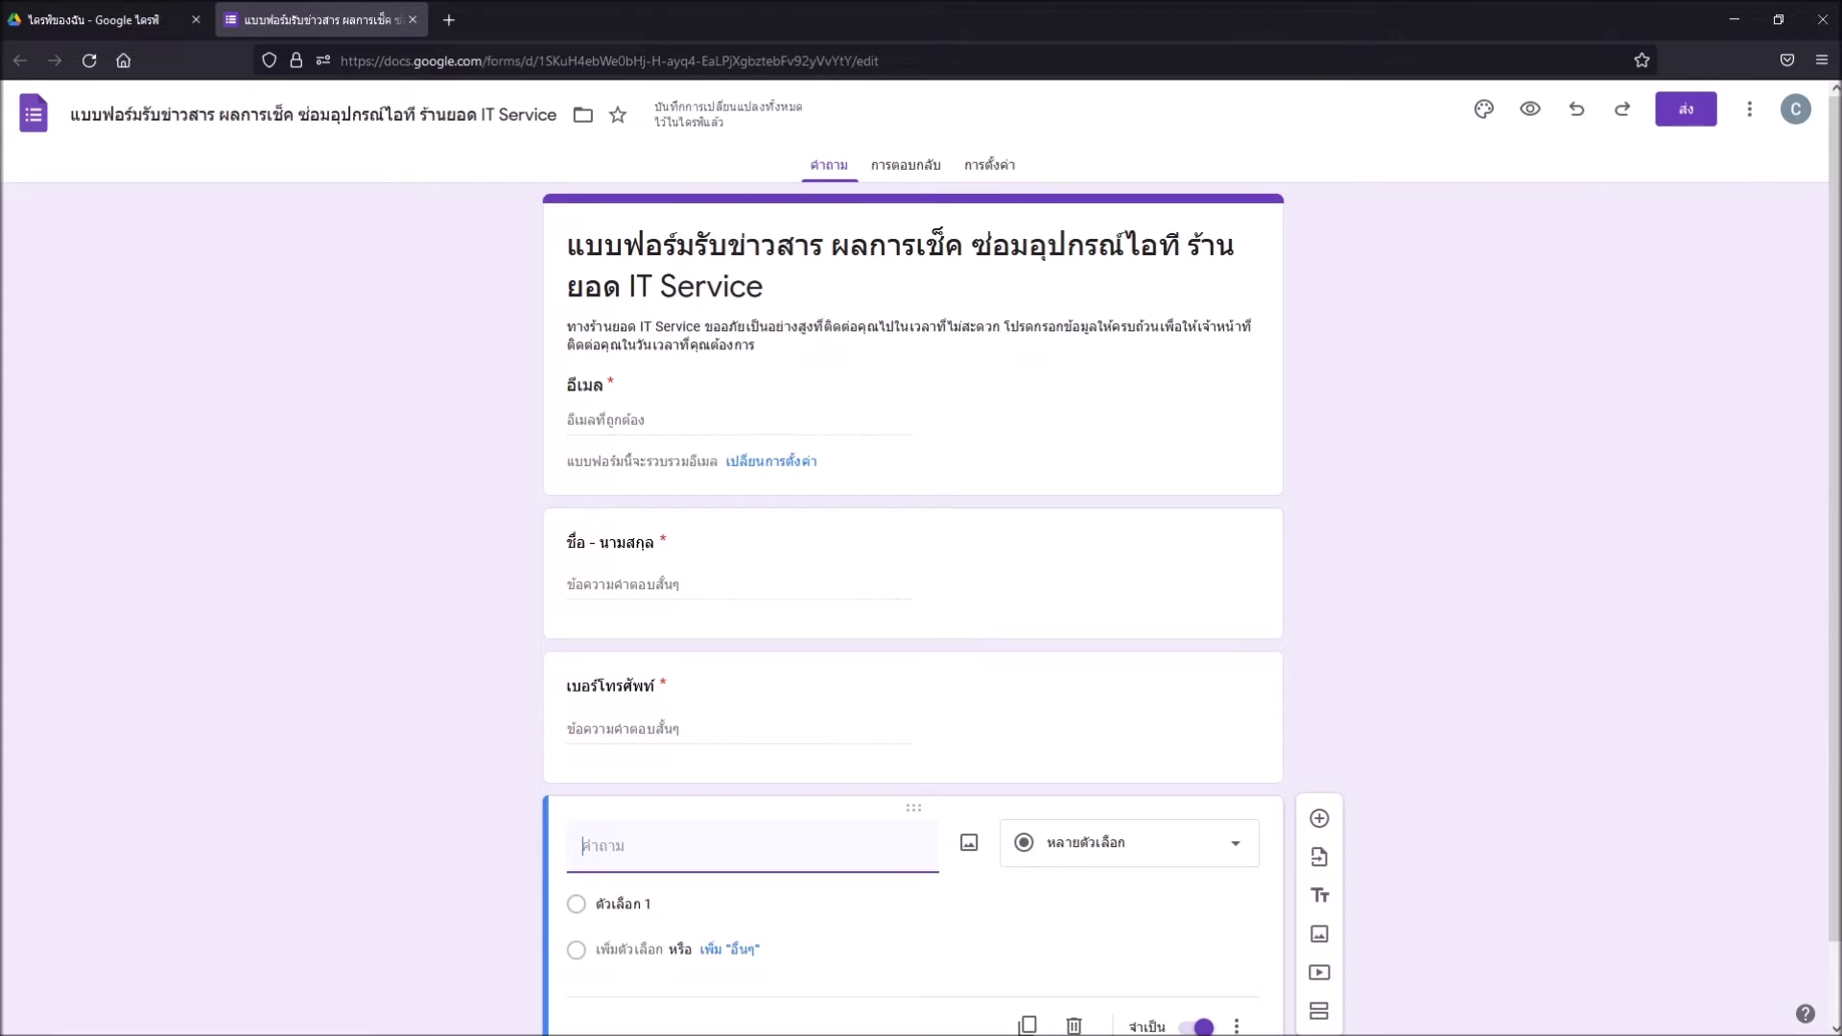
click(613, 543)
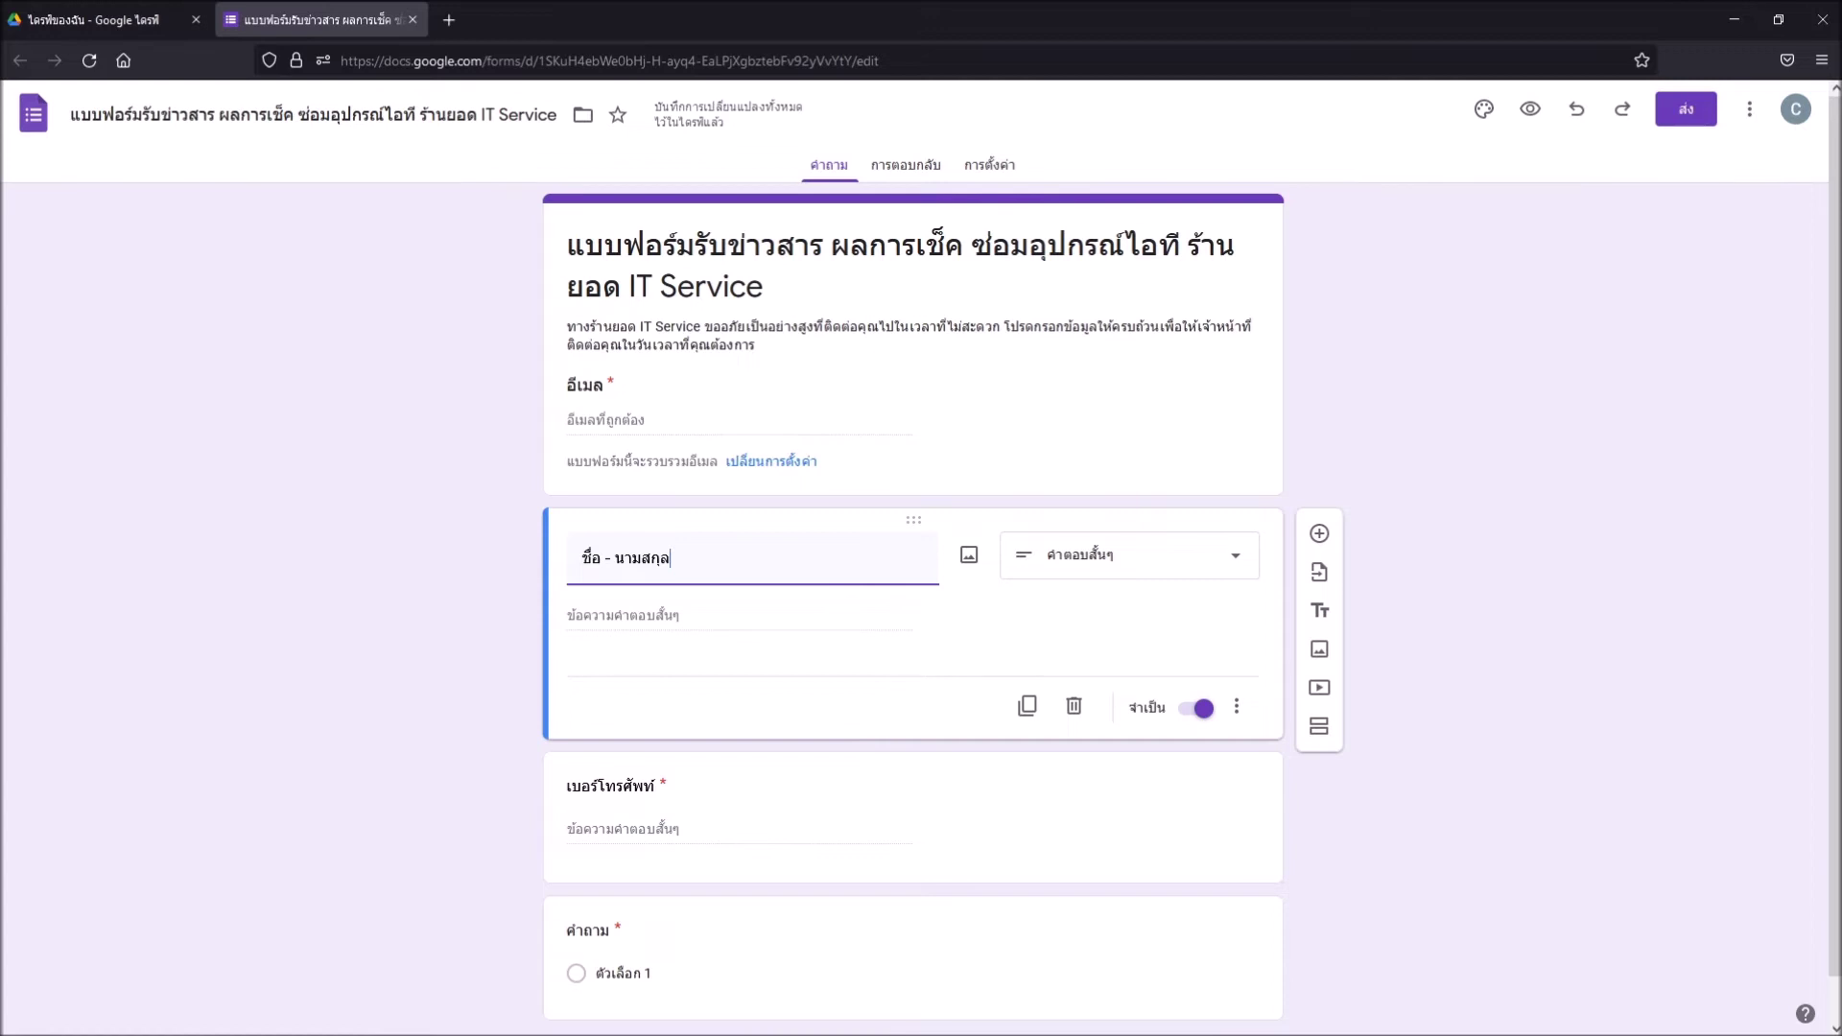
click(1319, 533)
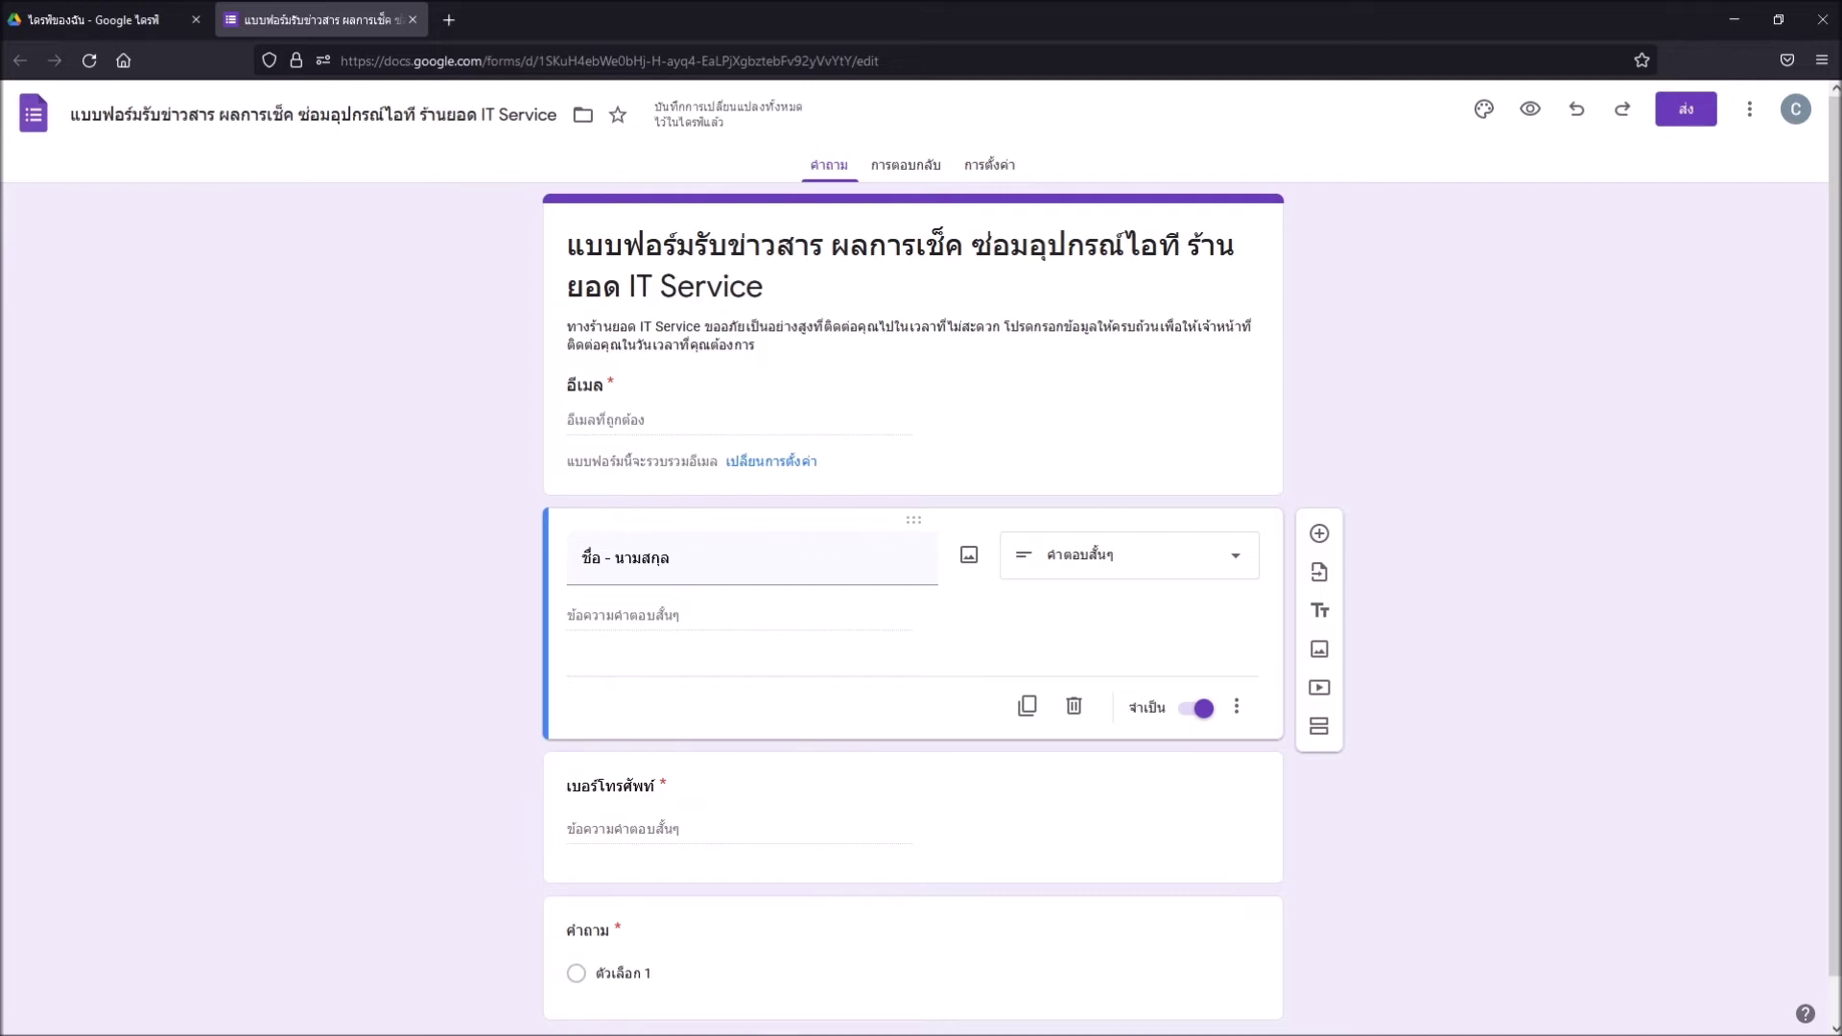
key(alt+Tab)
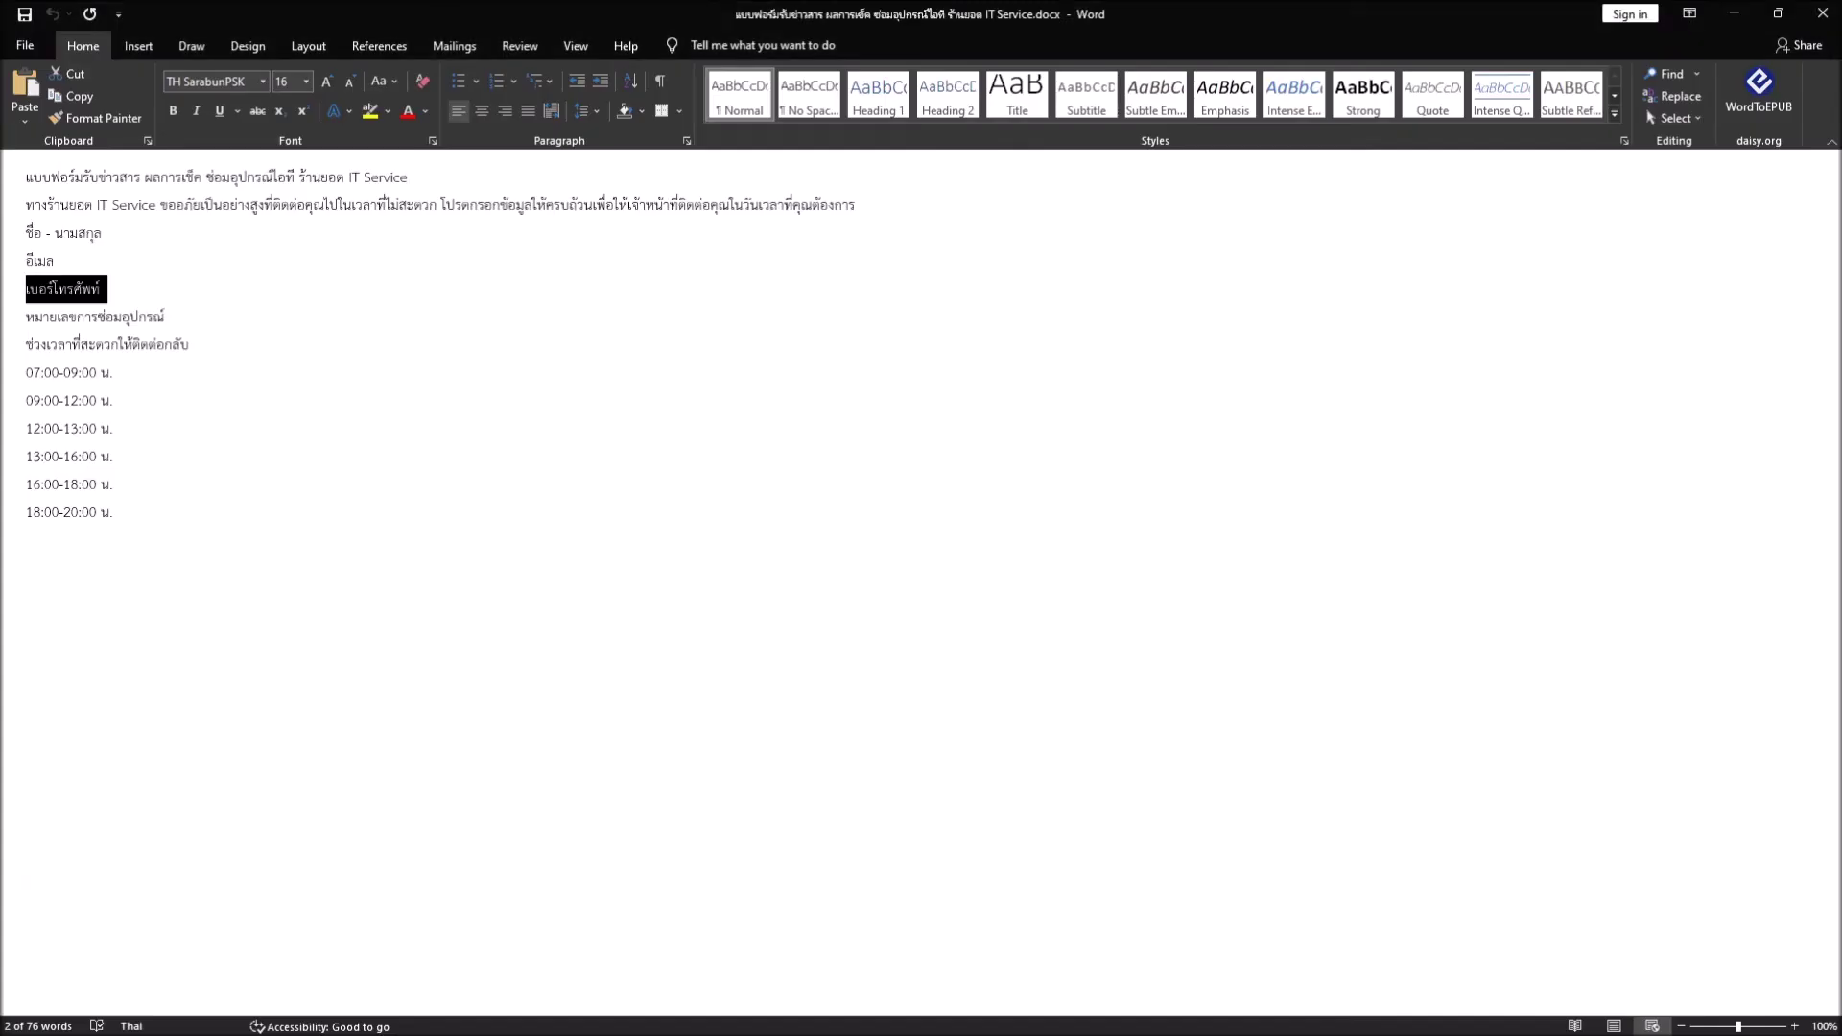
click(105, 318)
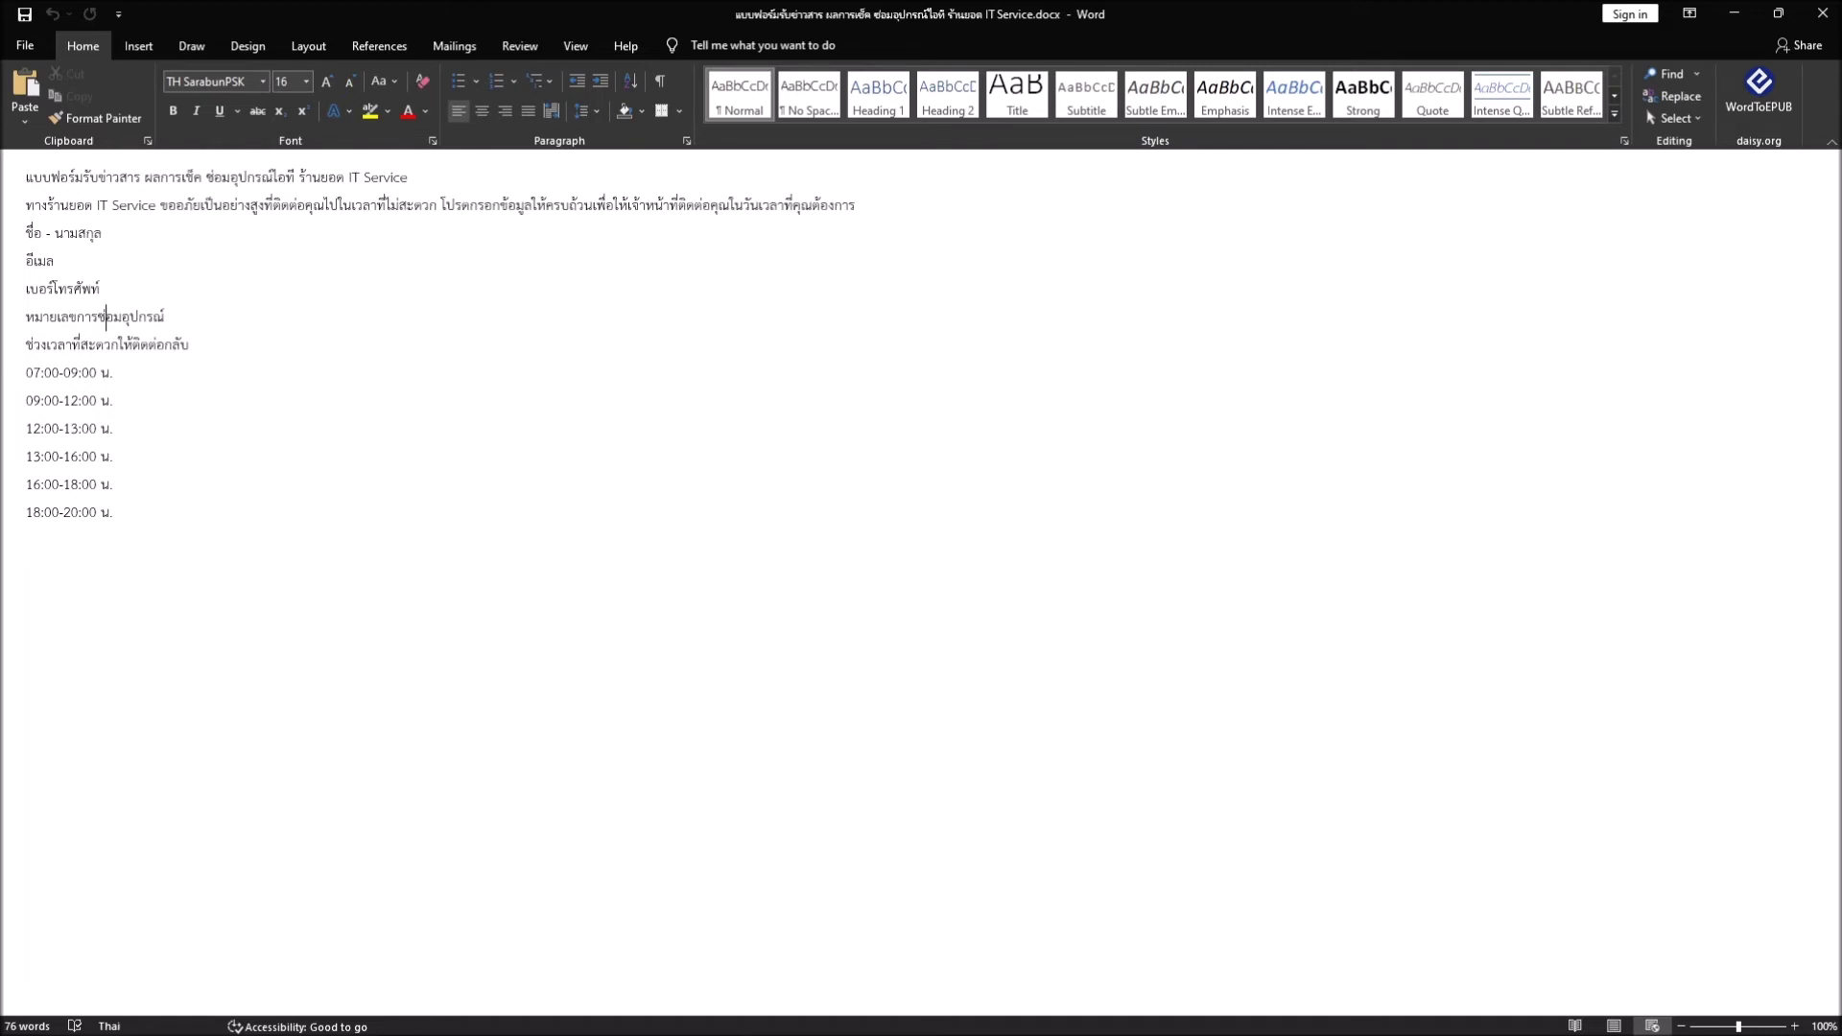
click(164, 316)
key(shift+Home)
key(ctrl+c)
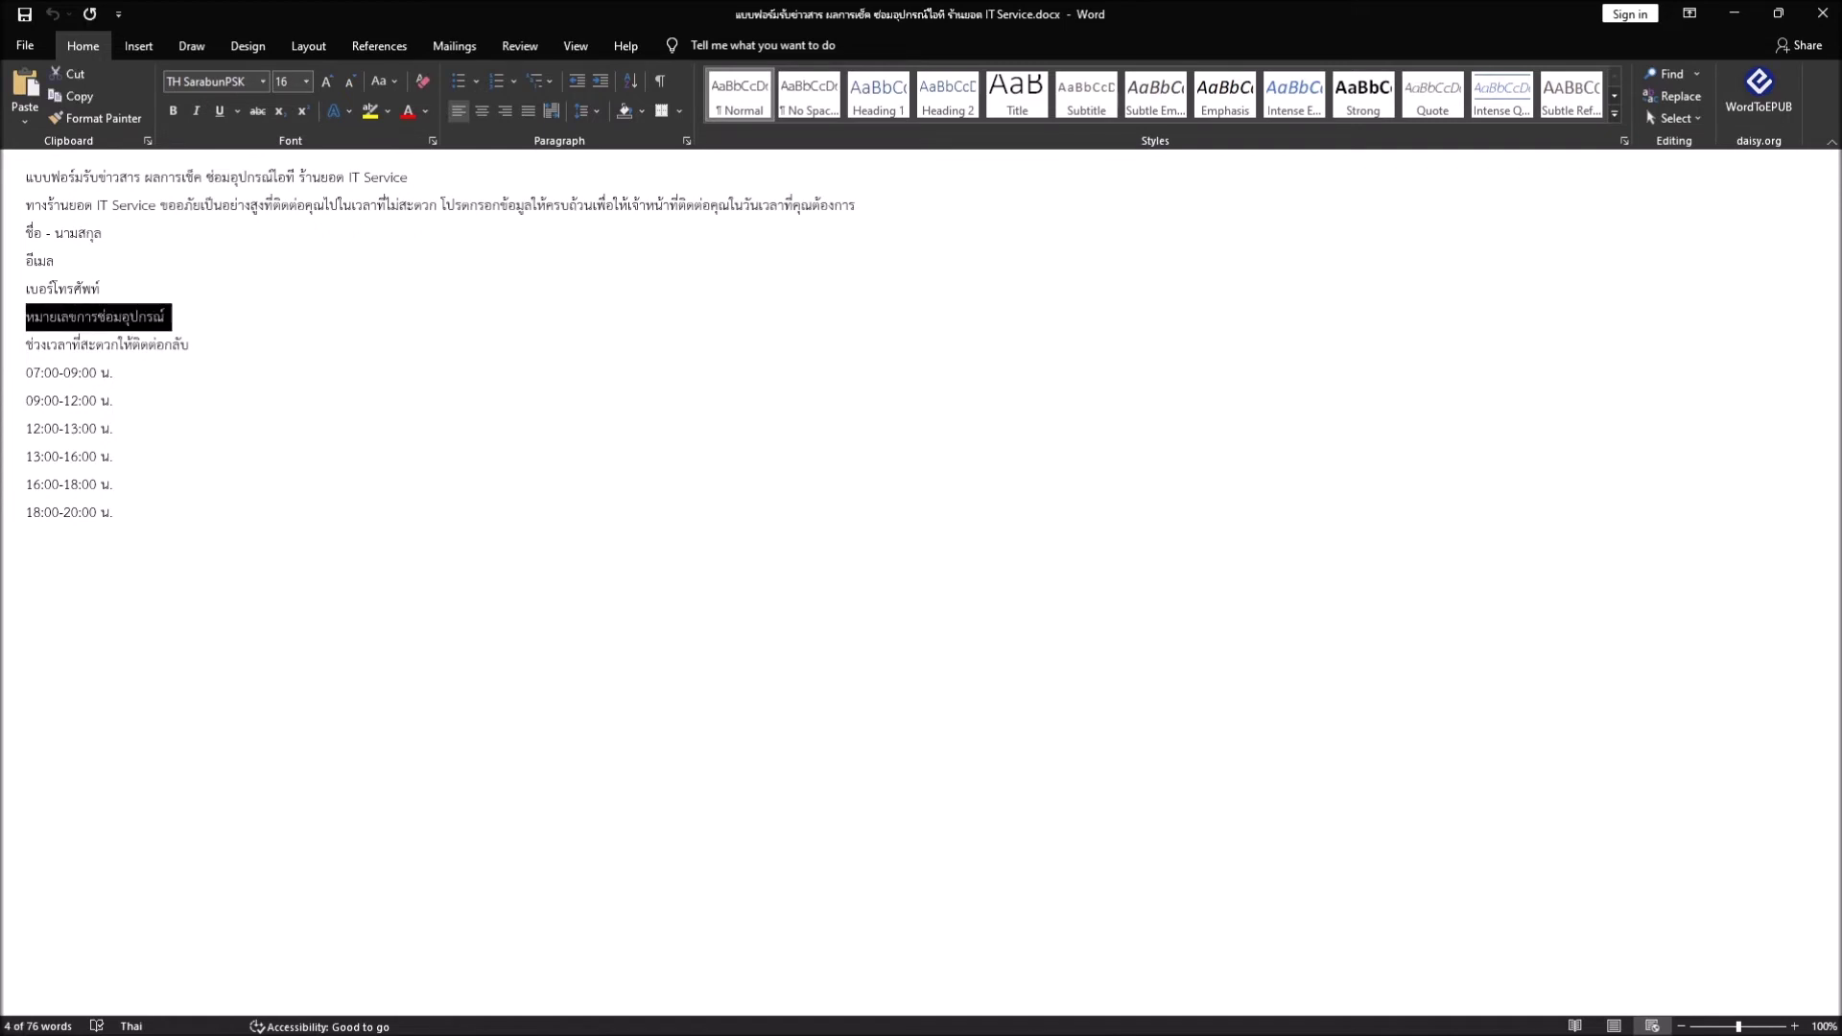
key(alt+Tab)
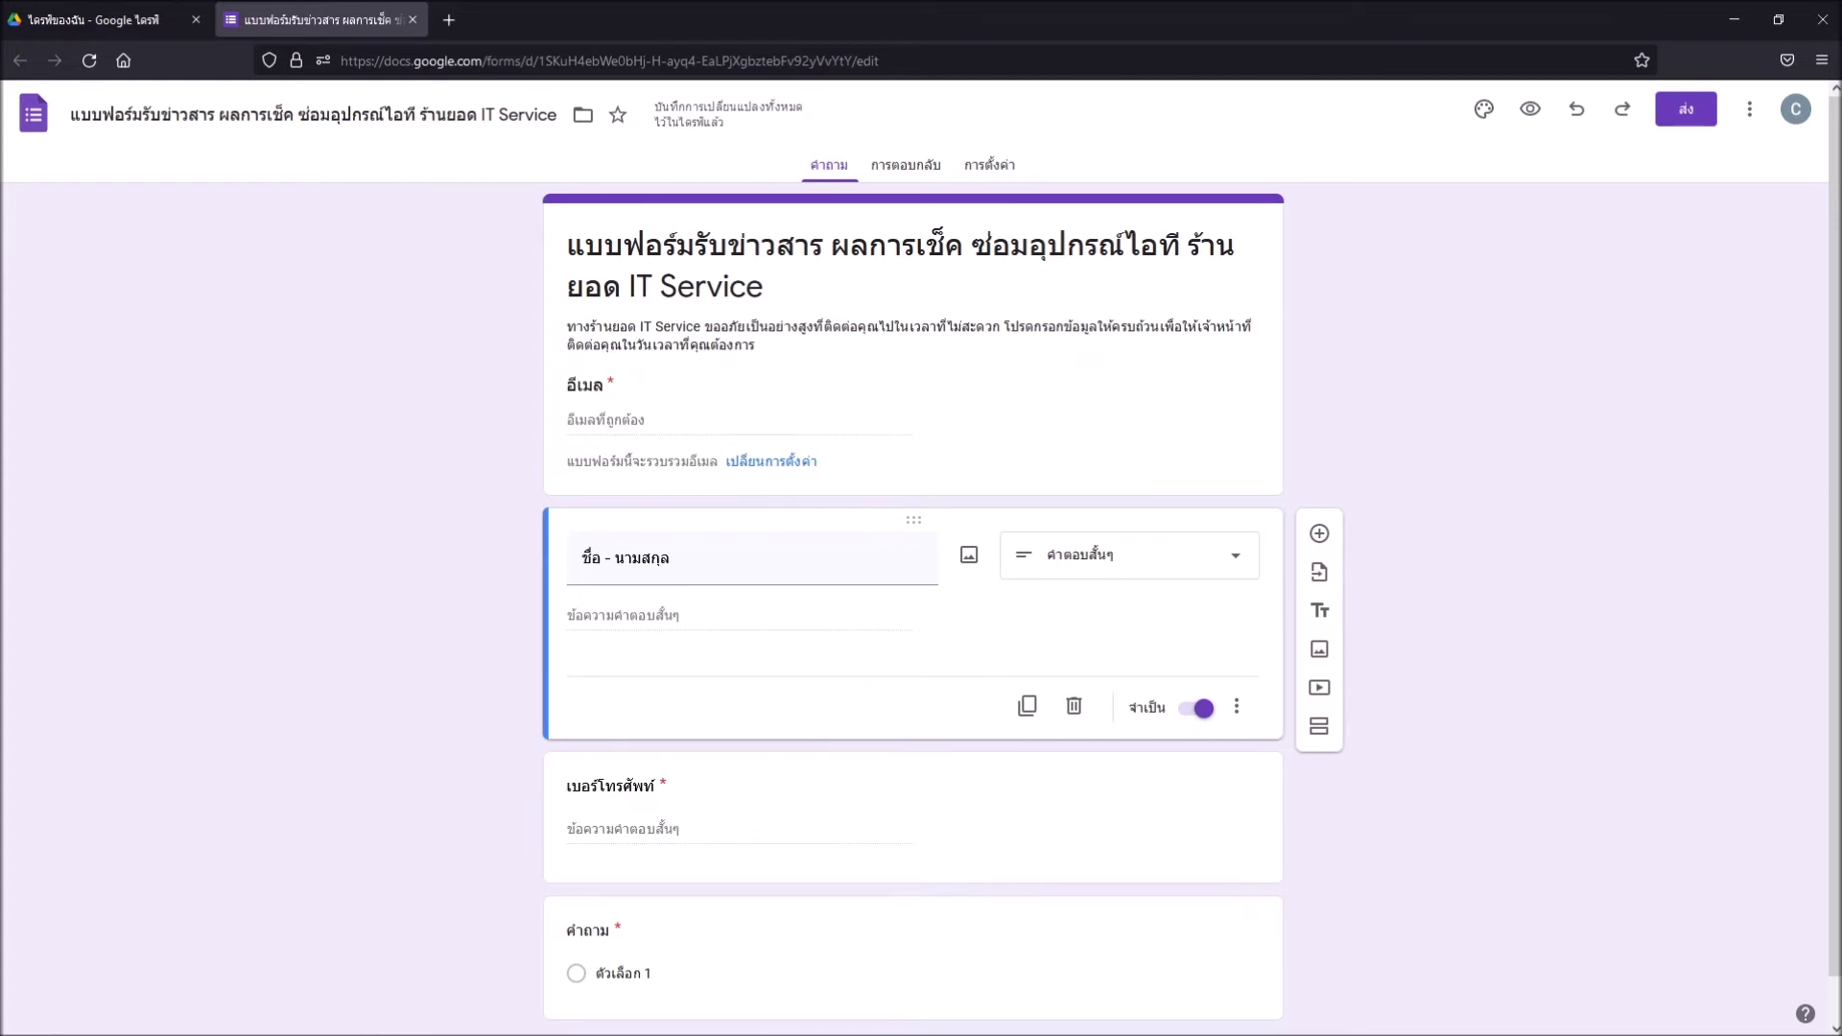
click(587, 930)
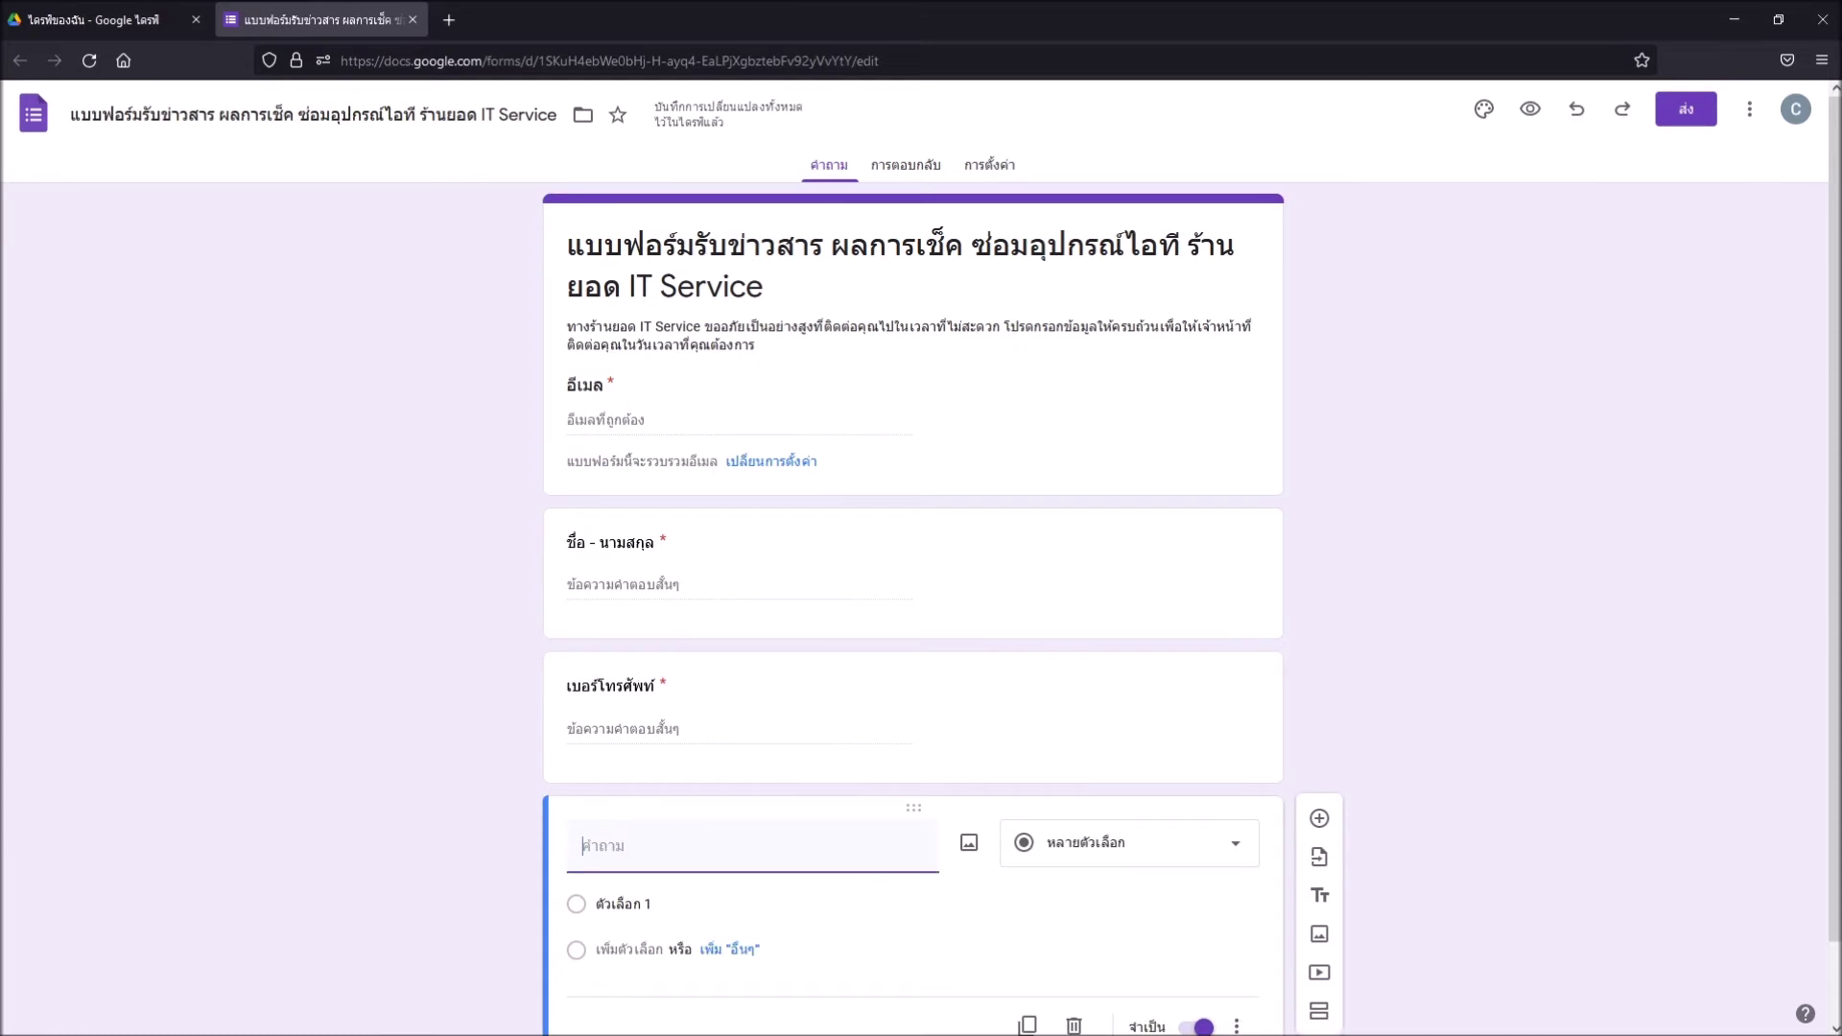
key(ctrl+v)
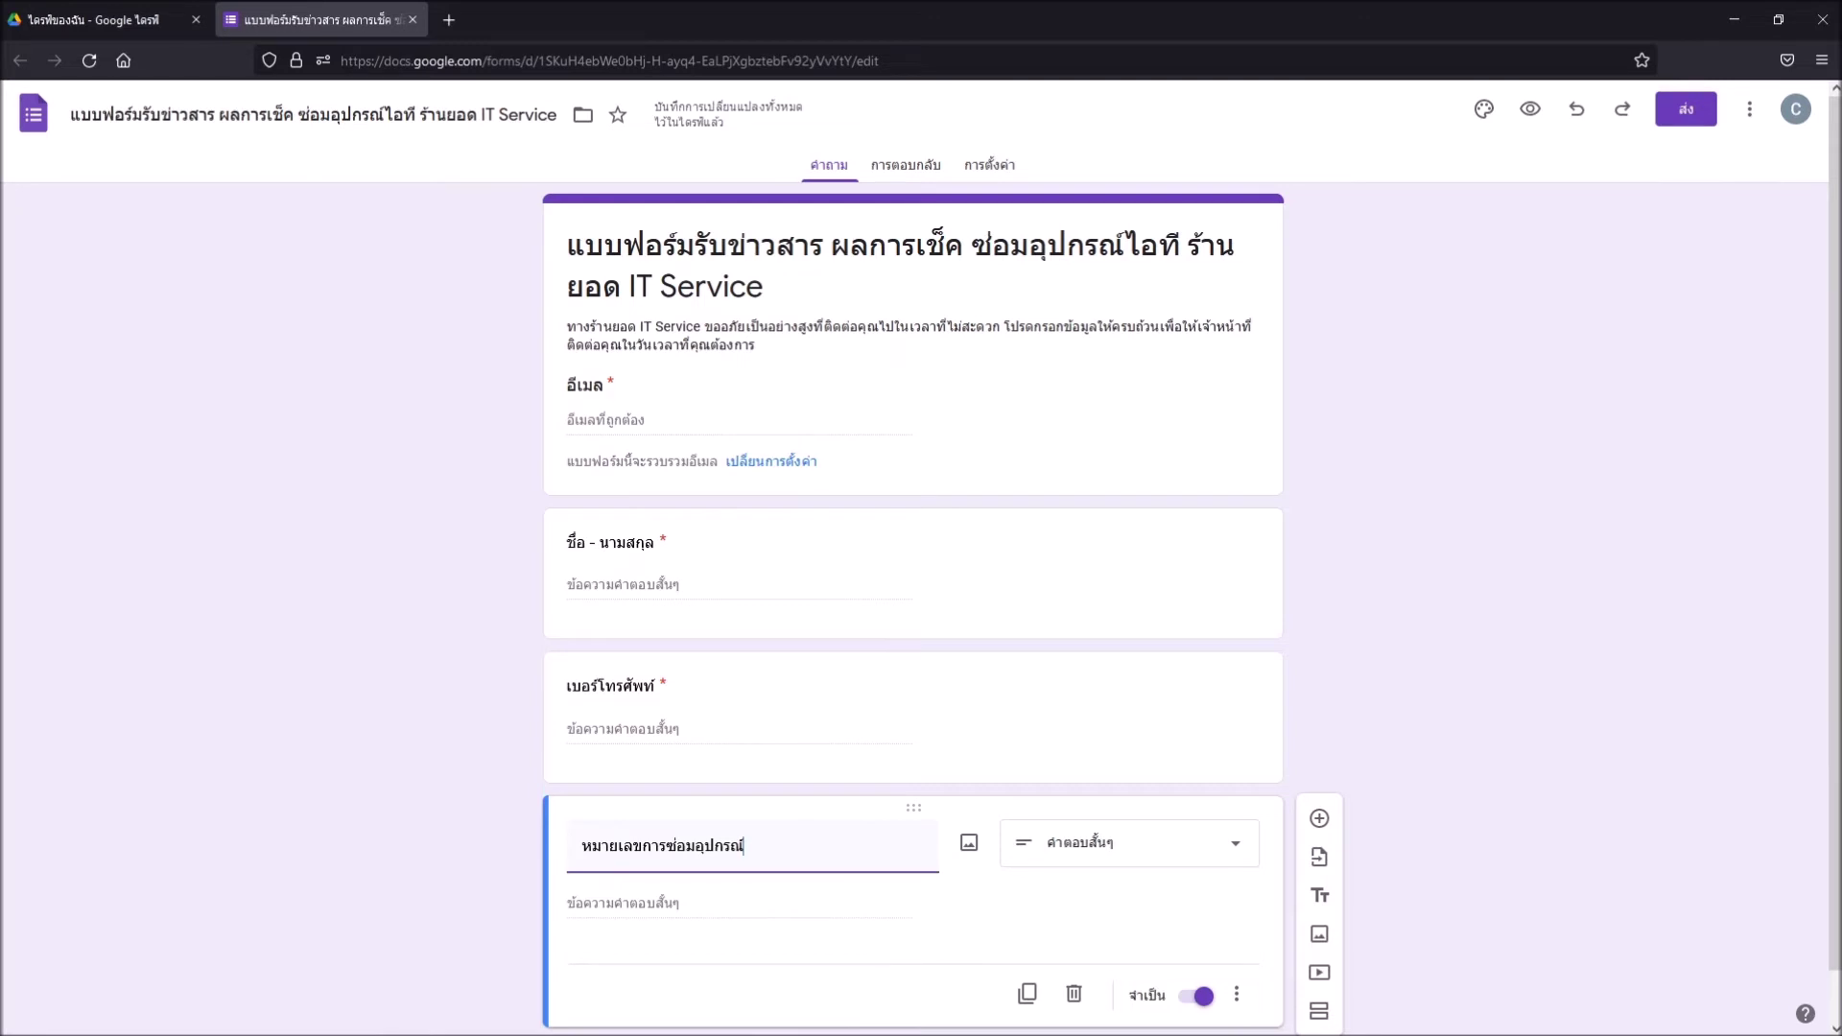
Add a question at the end of the form and title it "ช่วงเวลาที่สะดวกให้ติดต่อกลับ", copied from the Word document.
click(1319, 818)
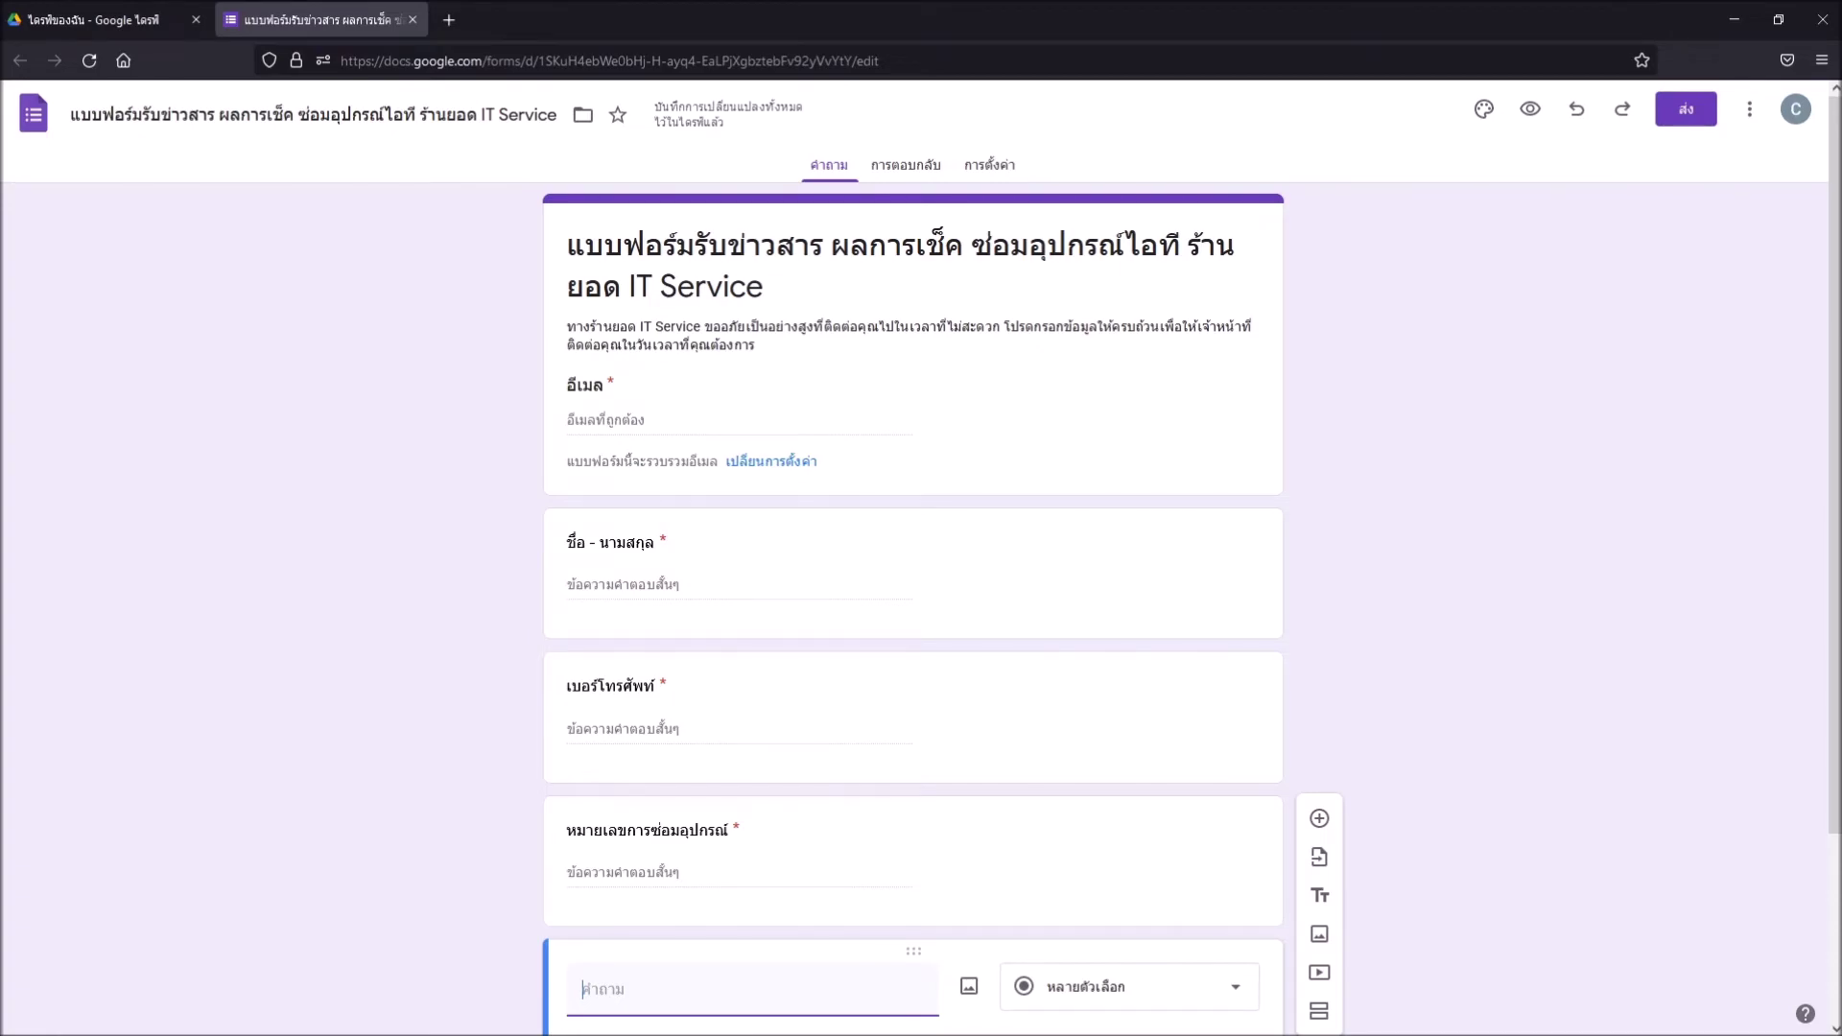
key(alt+Tab)
click(173, 345)
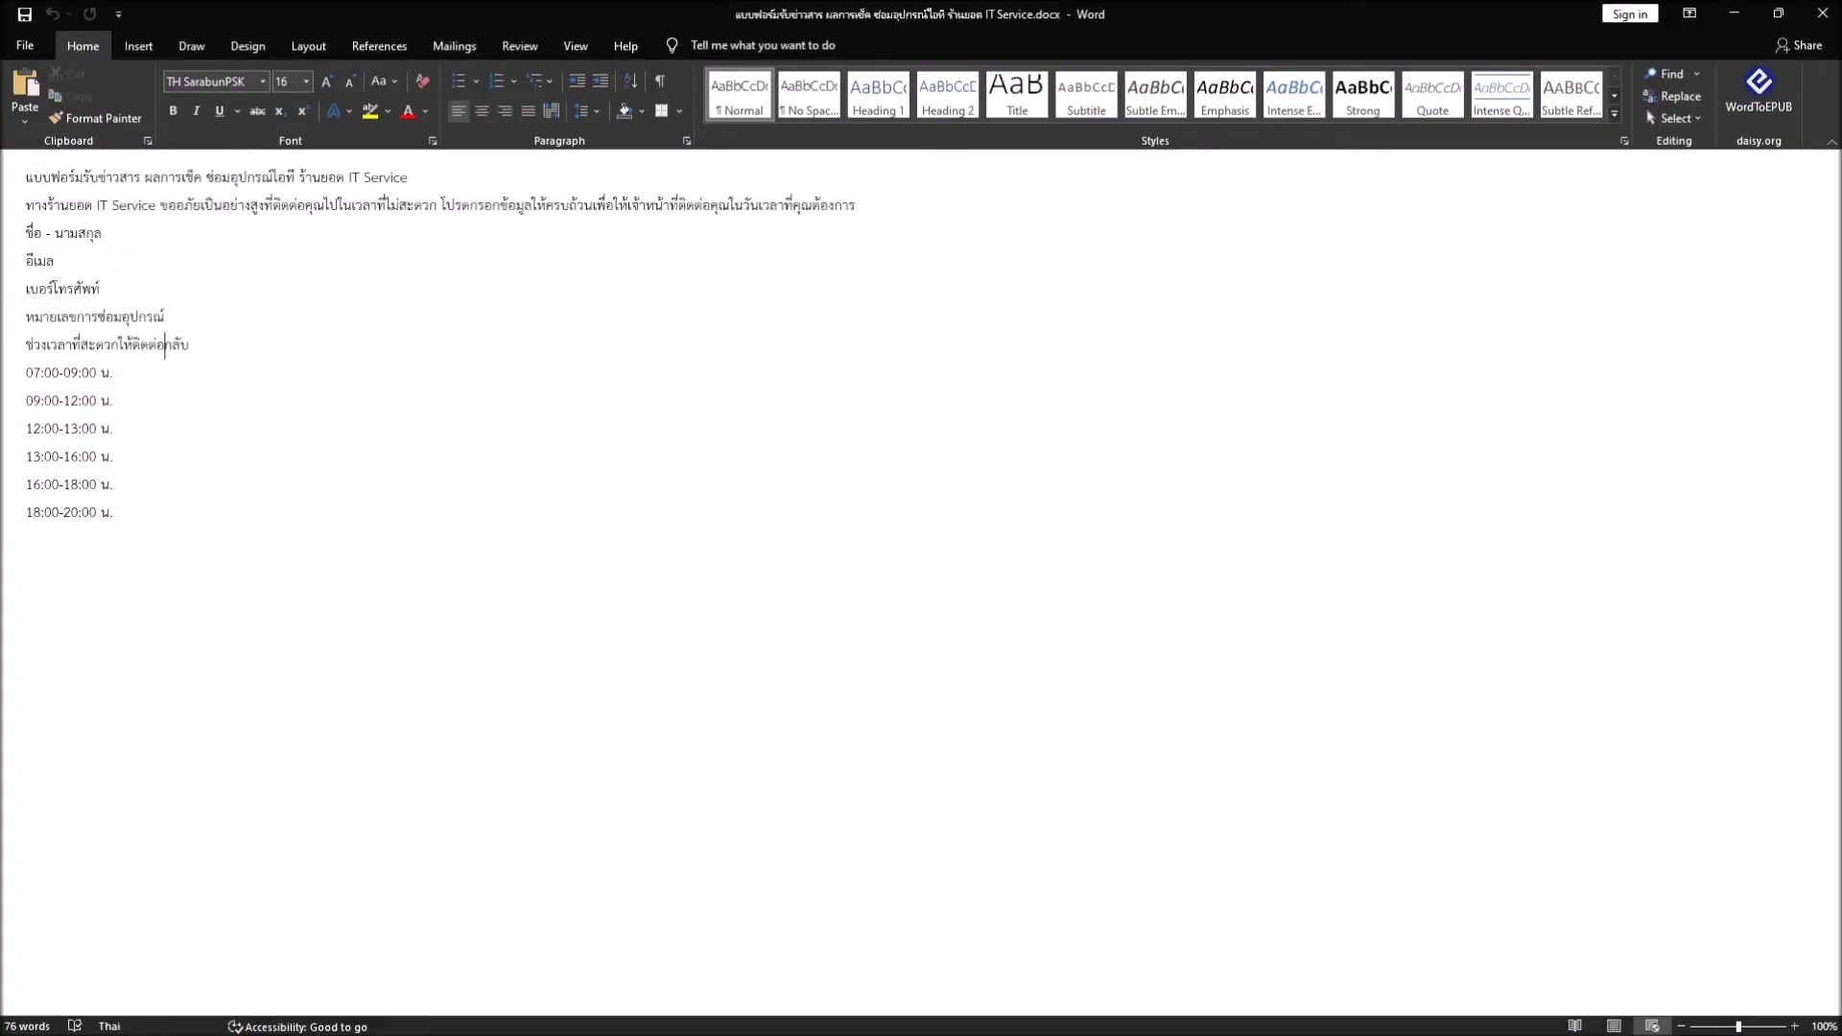
triple_click(166, 344)
key(ctrl+c)
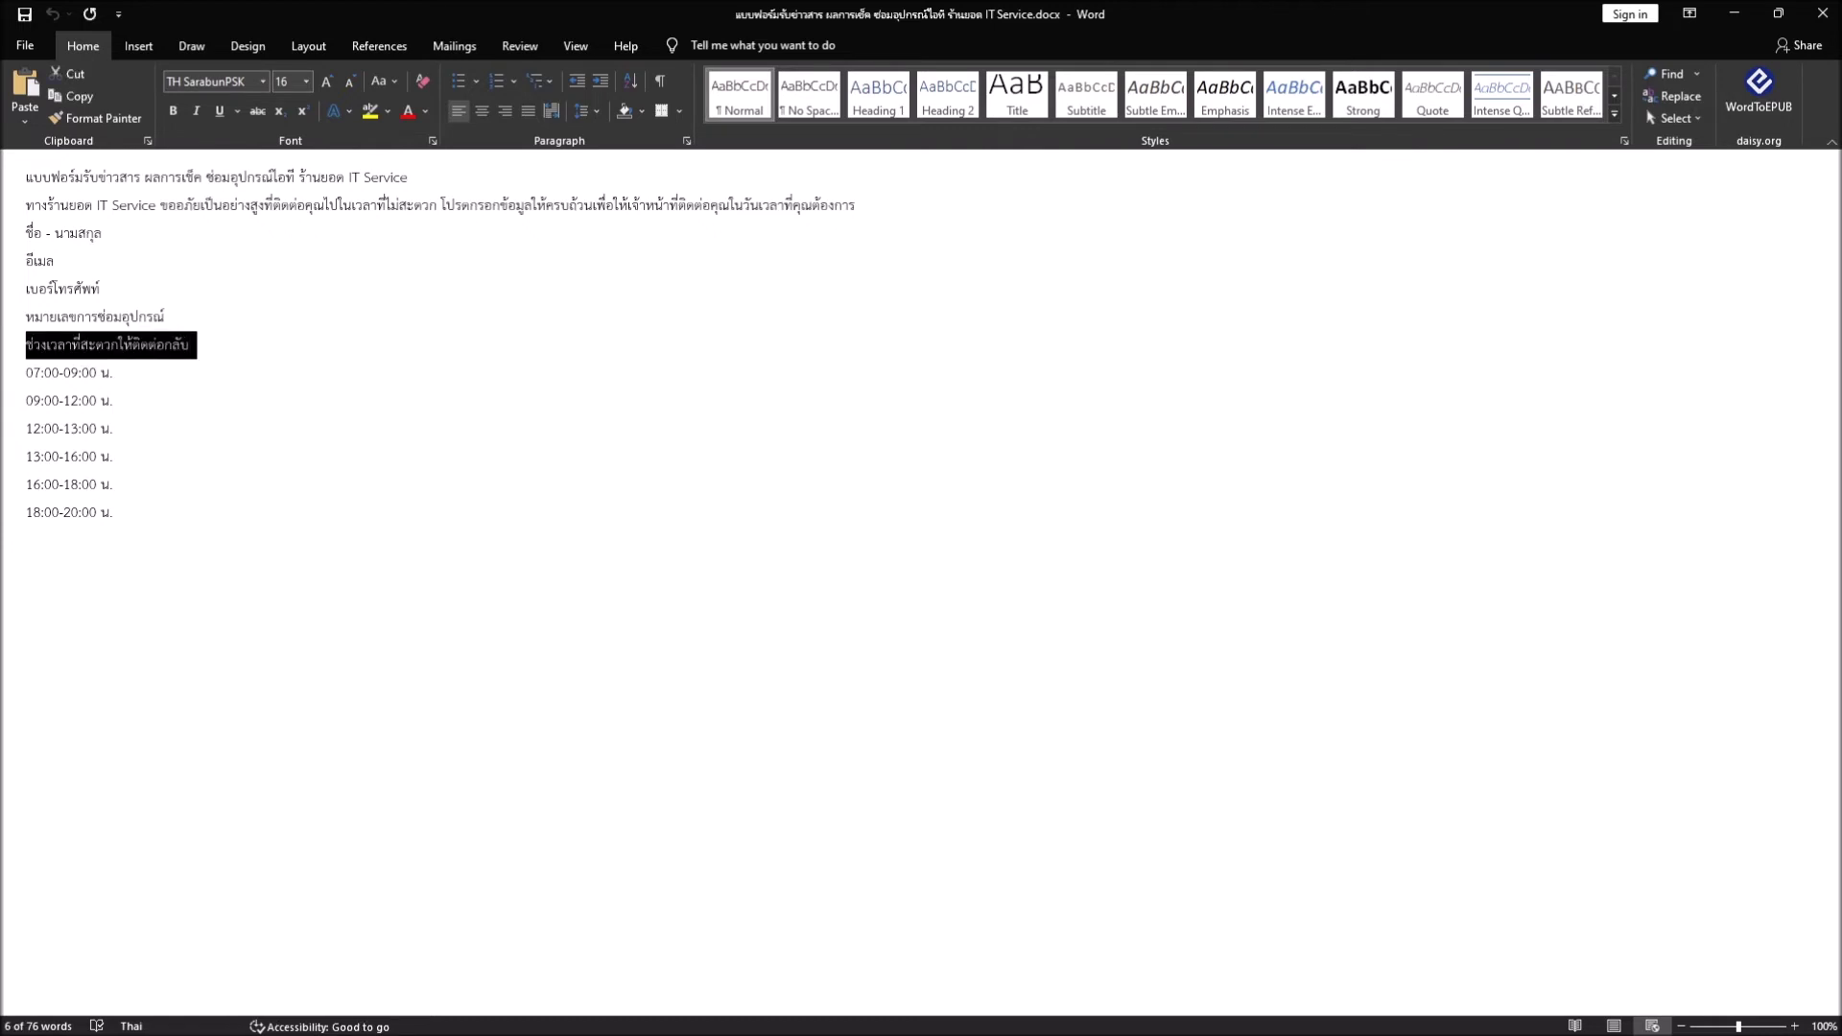
key(alt+Tab)
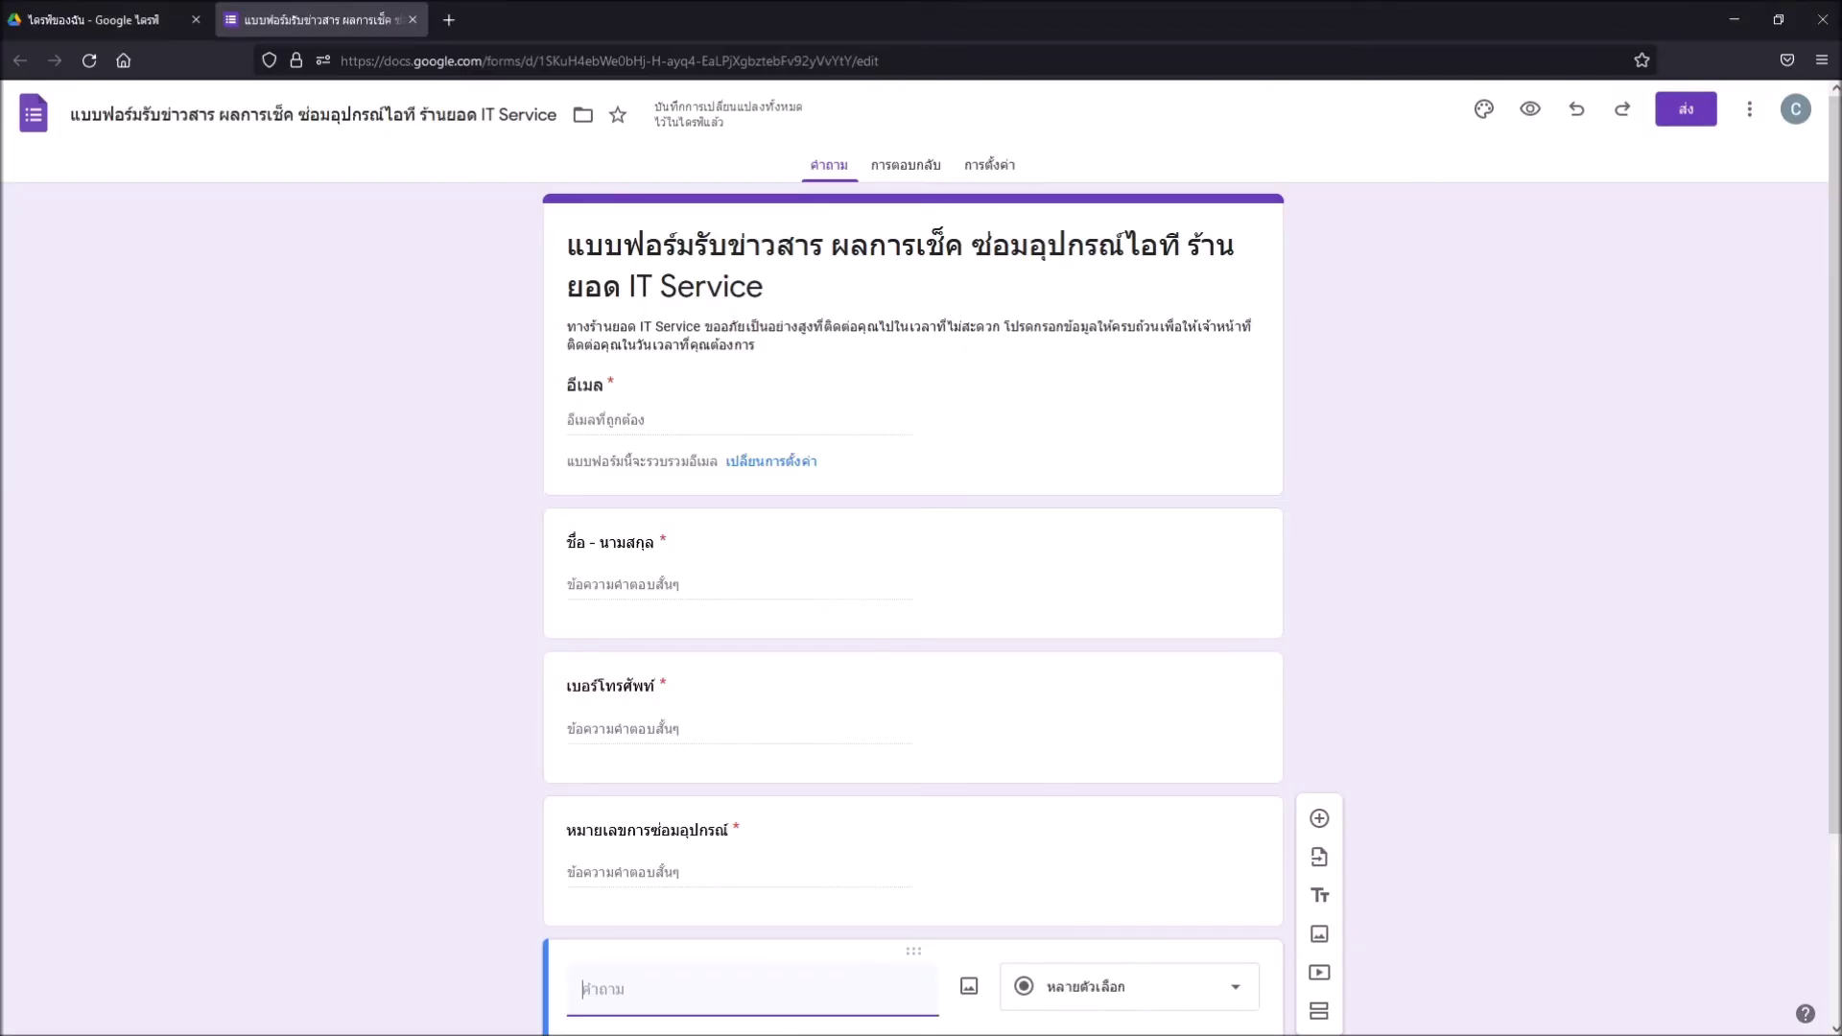
key(ctrl+v)
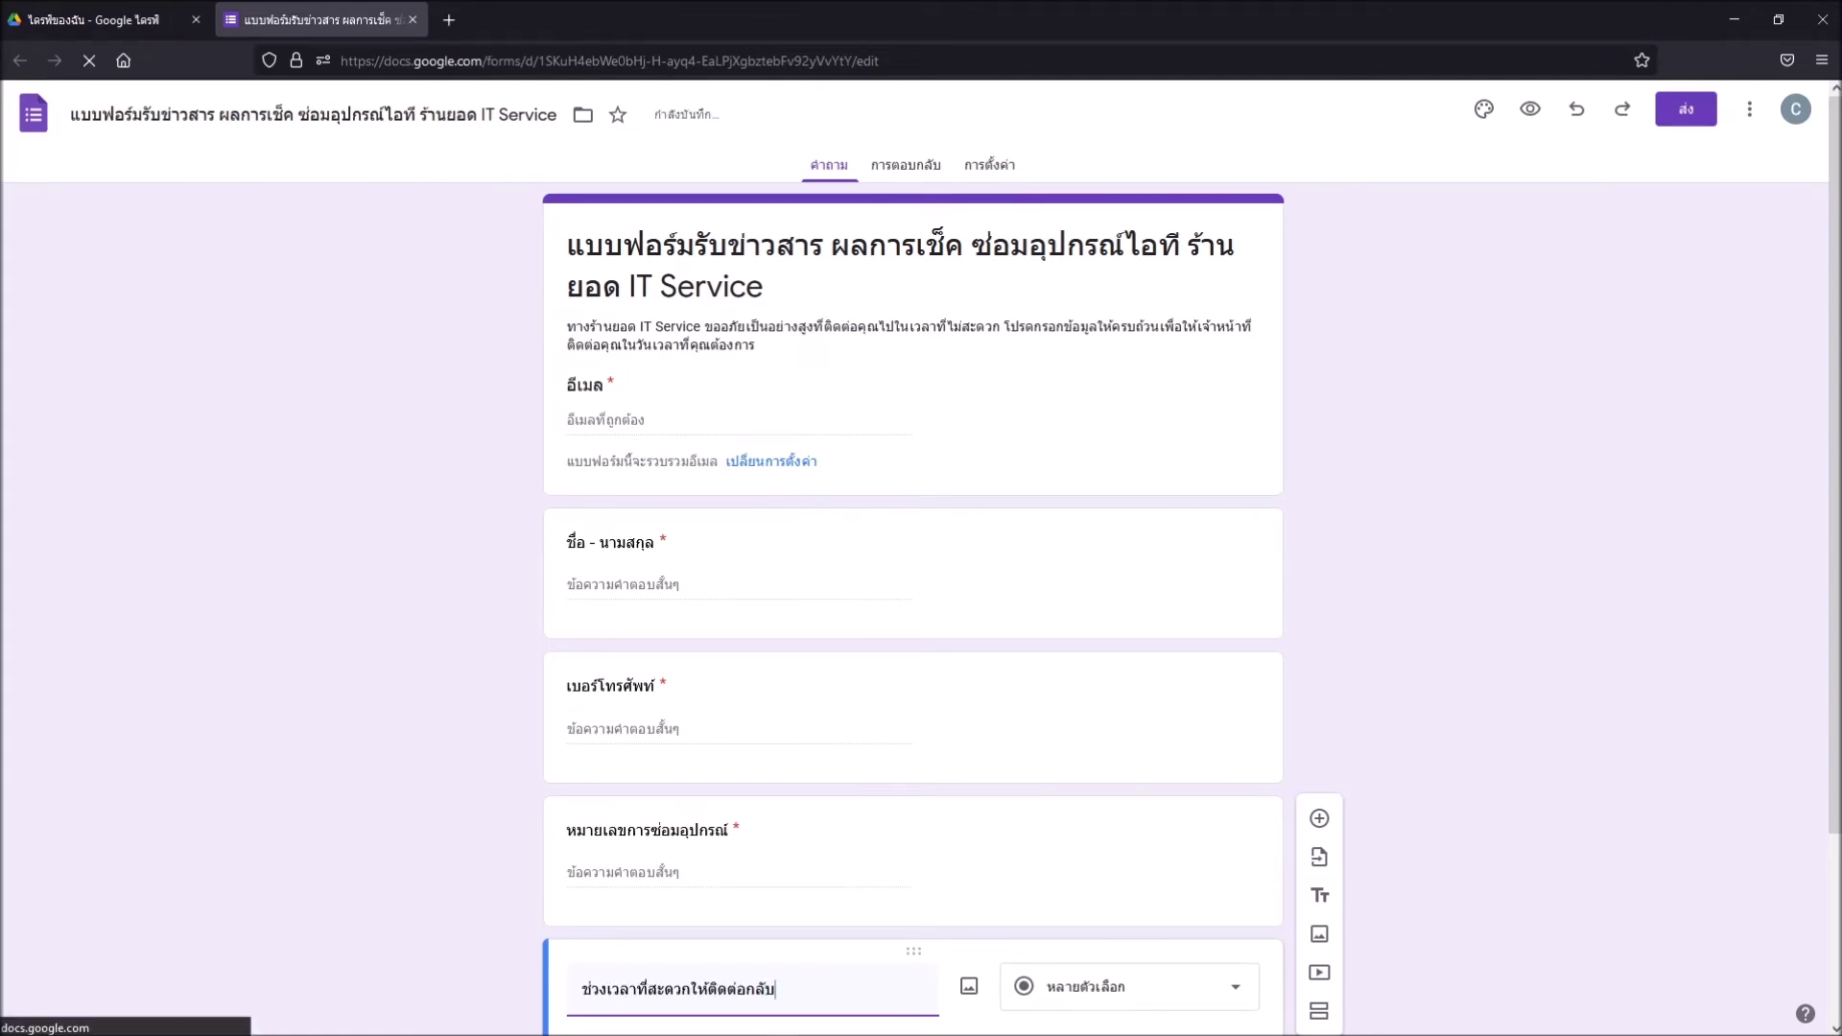
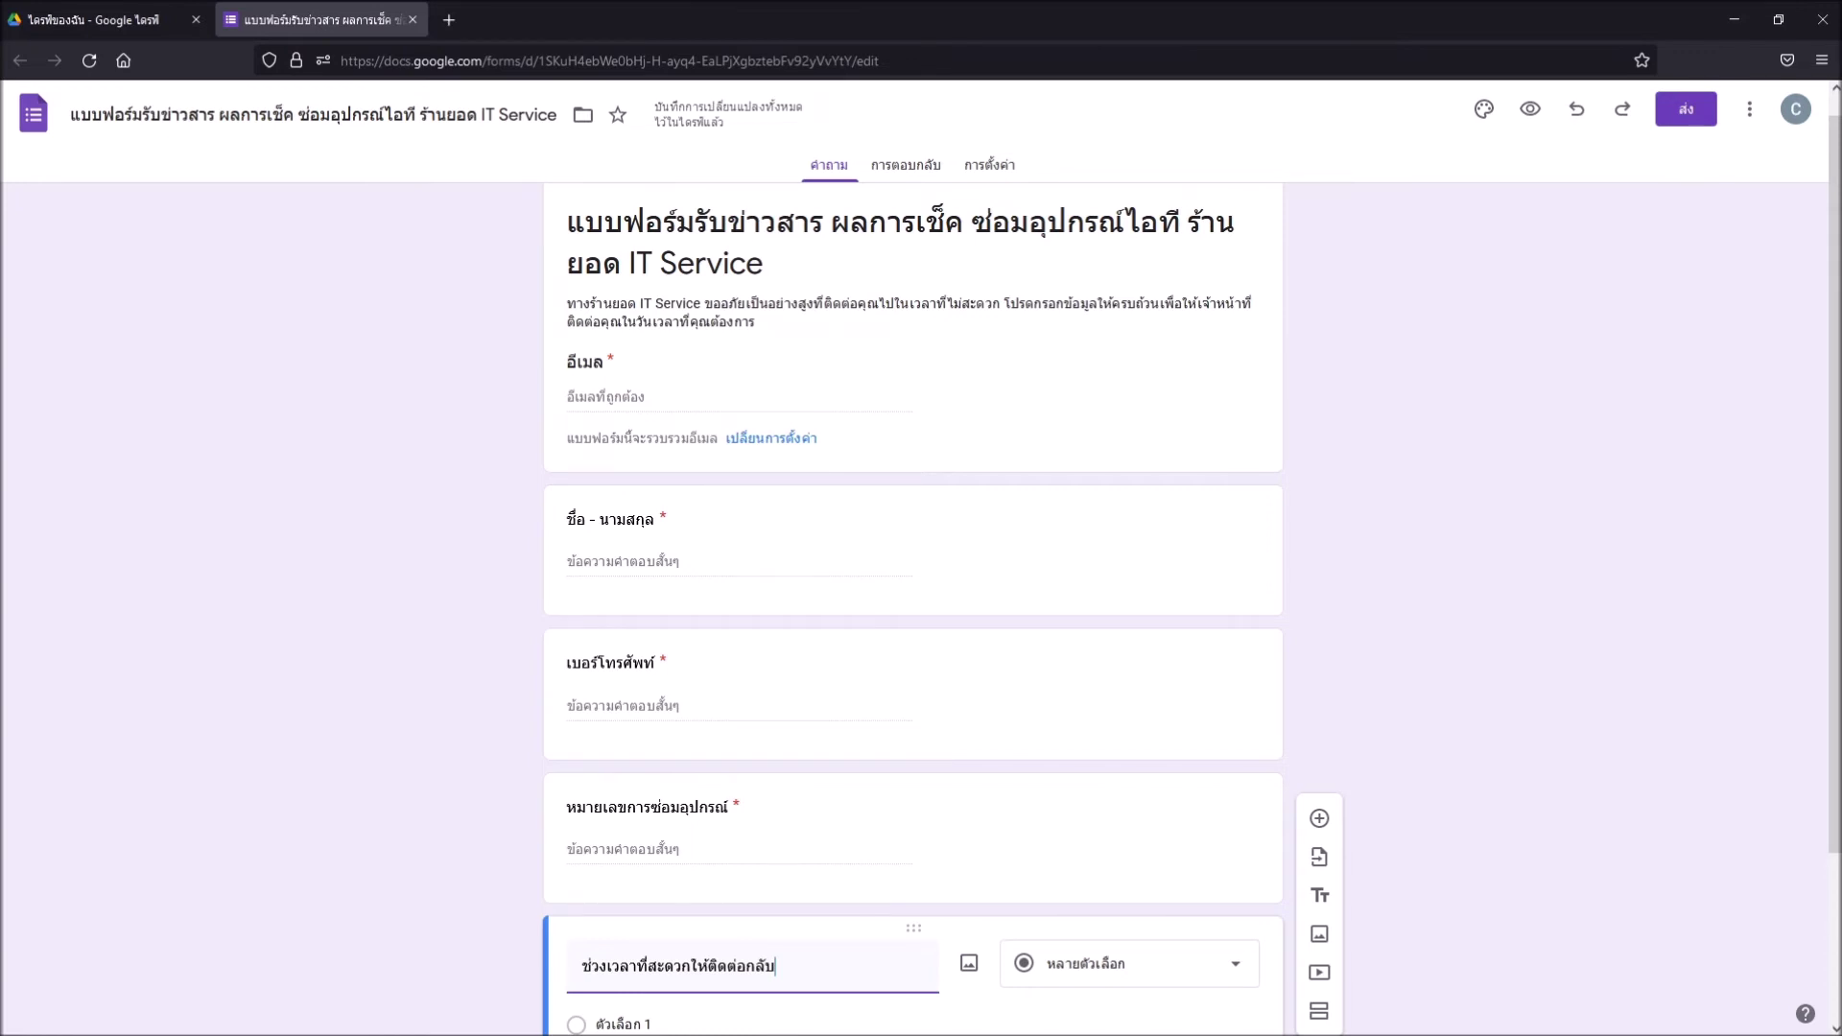
Copy "07:00-09:00 น." from the Word document and replace the first option of the "ช่วงเวลาที่สะดวกให้ติดต่อกลับ" question with it.
key(alt+Tab)
click(112, 372)
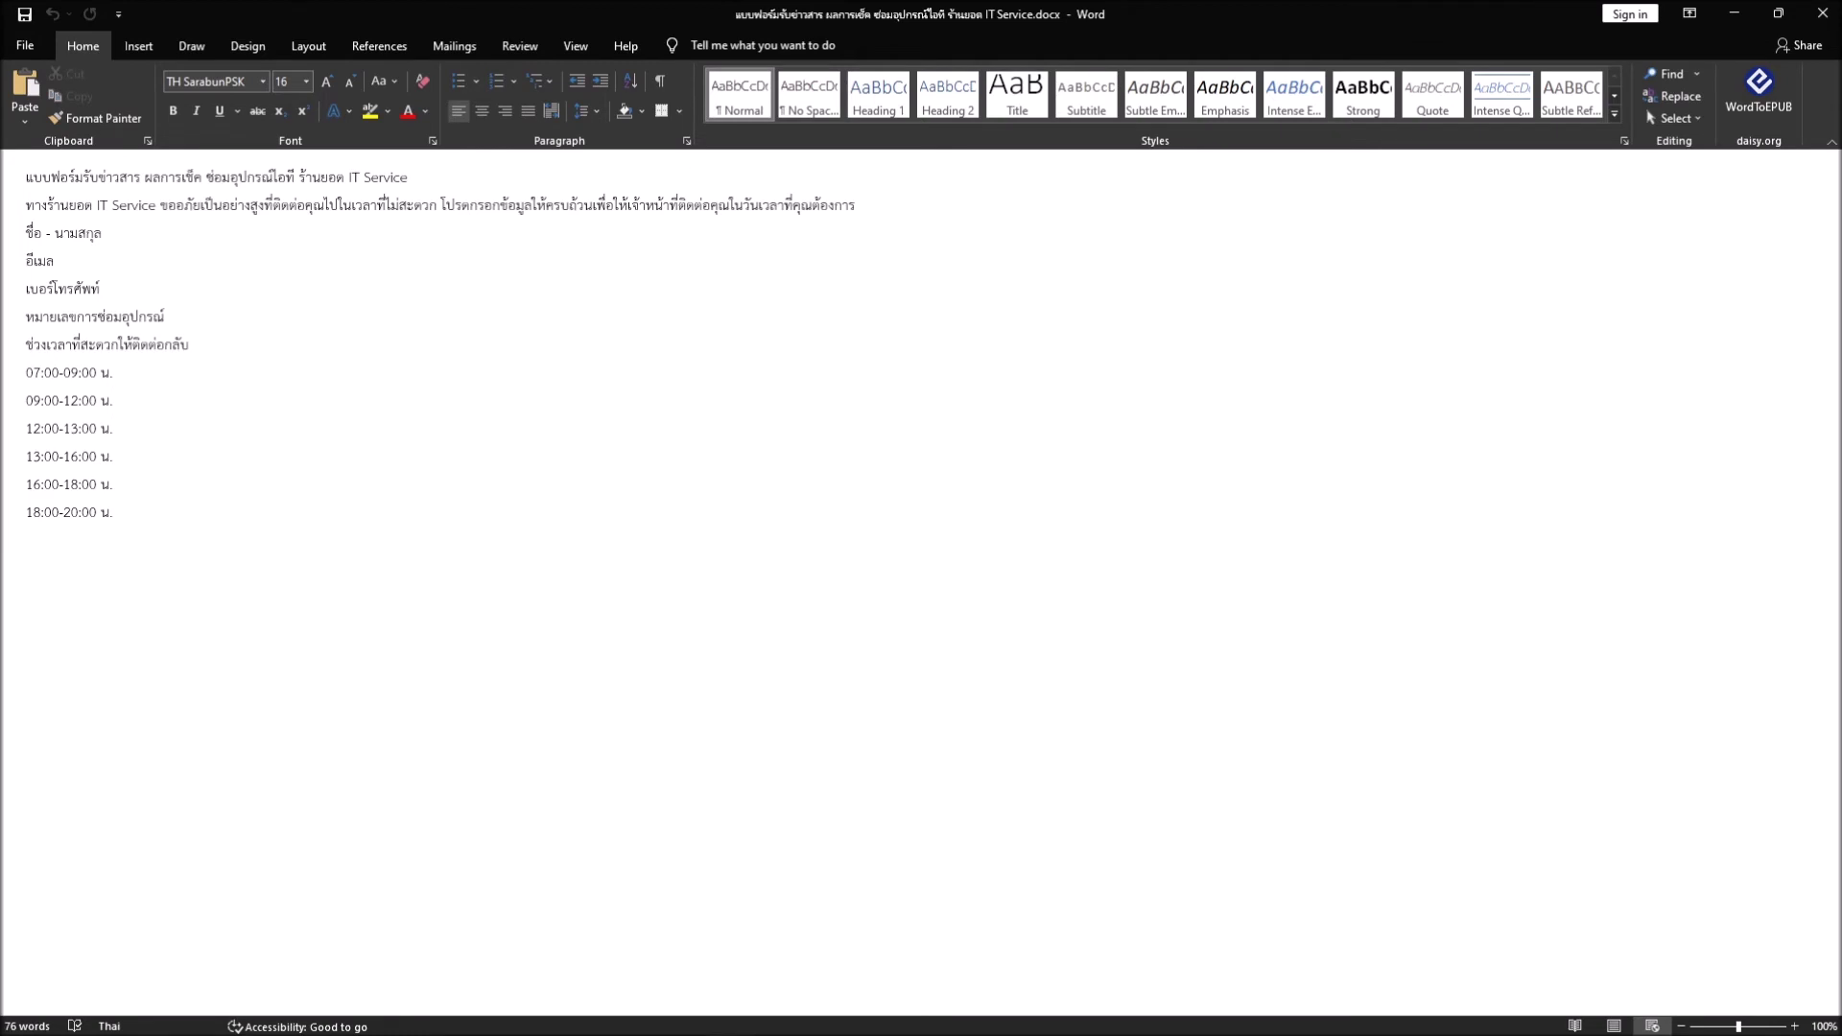
key(shift+Home)
key(ctrl+c)
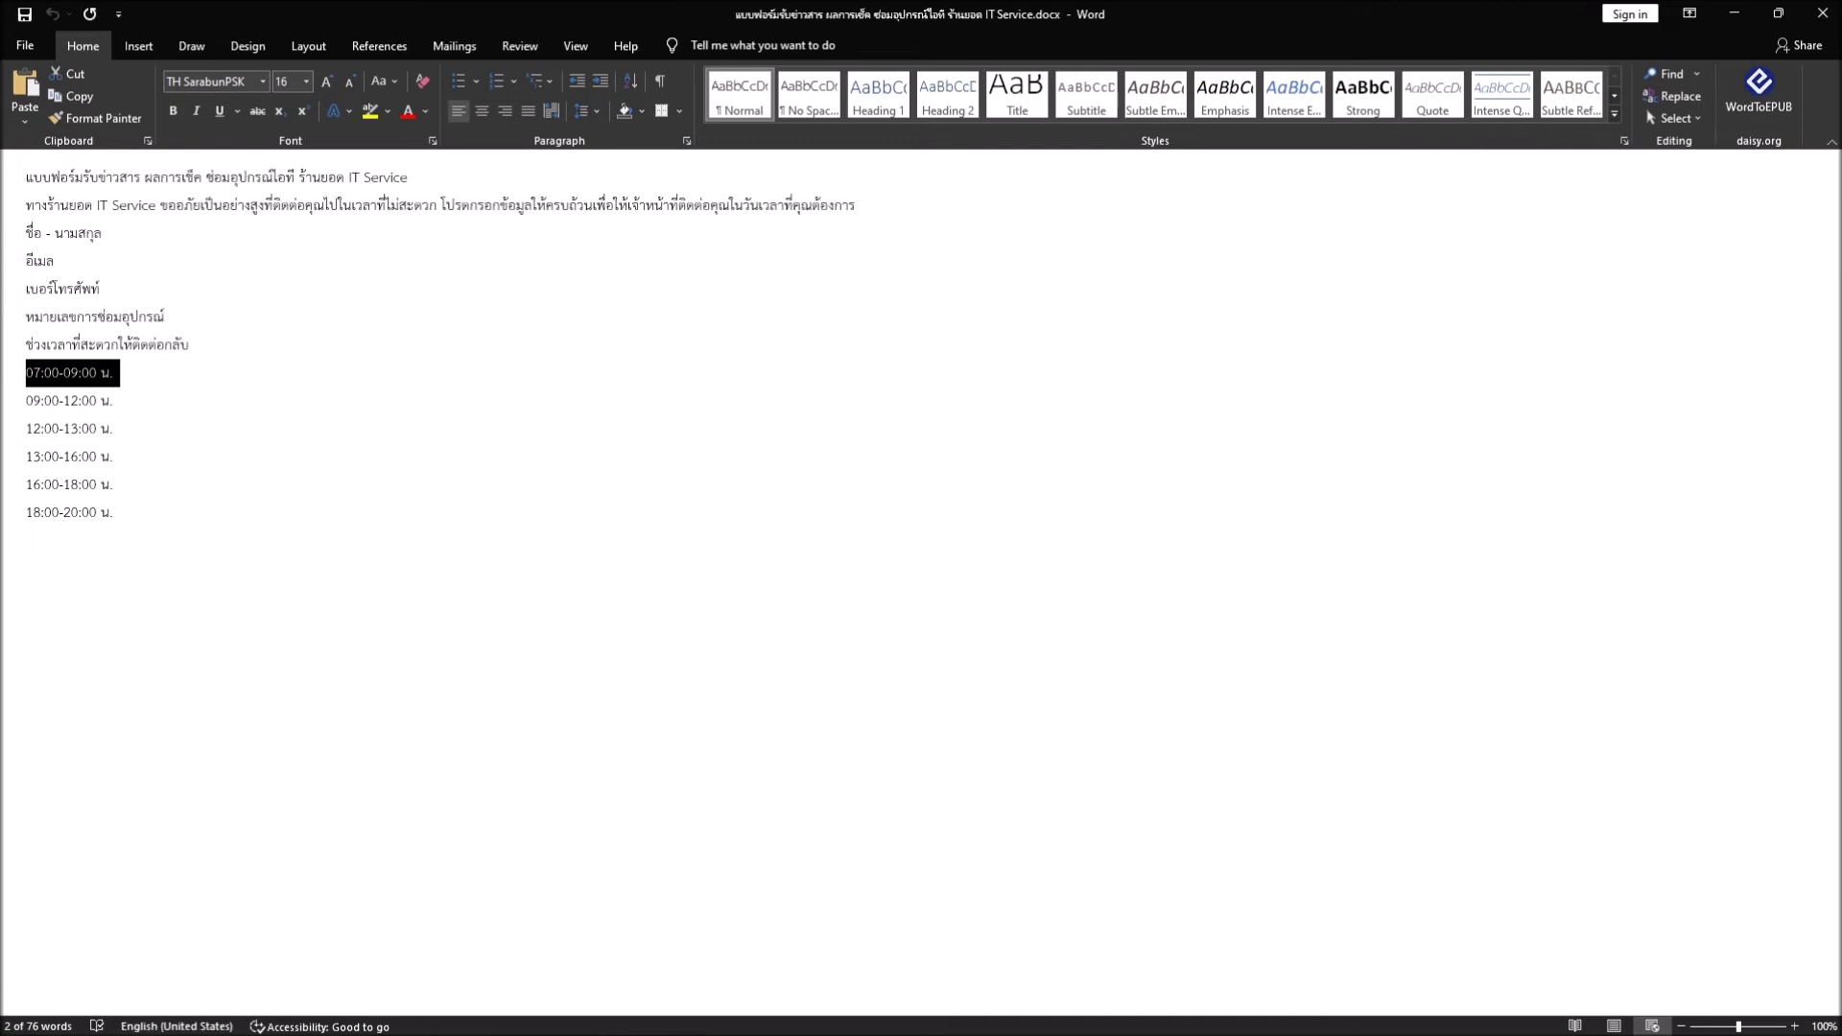
key(Left)
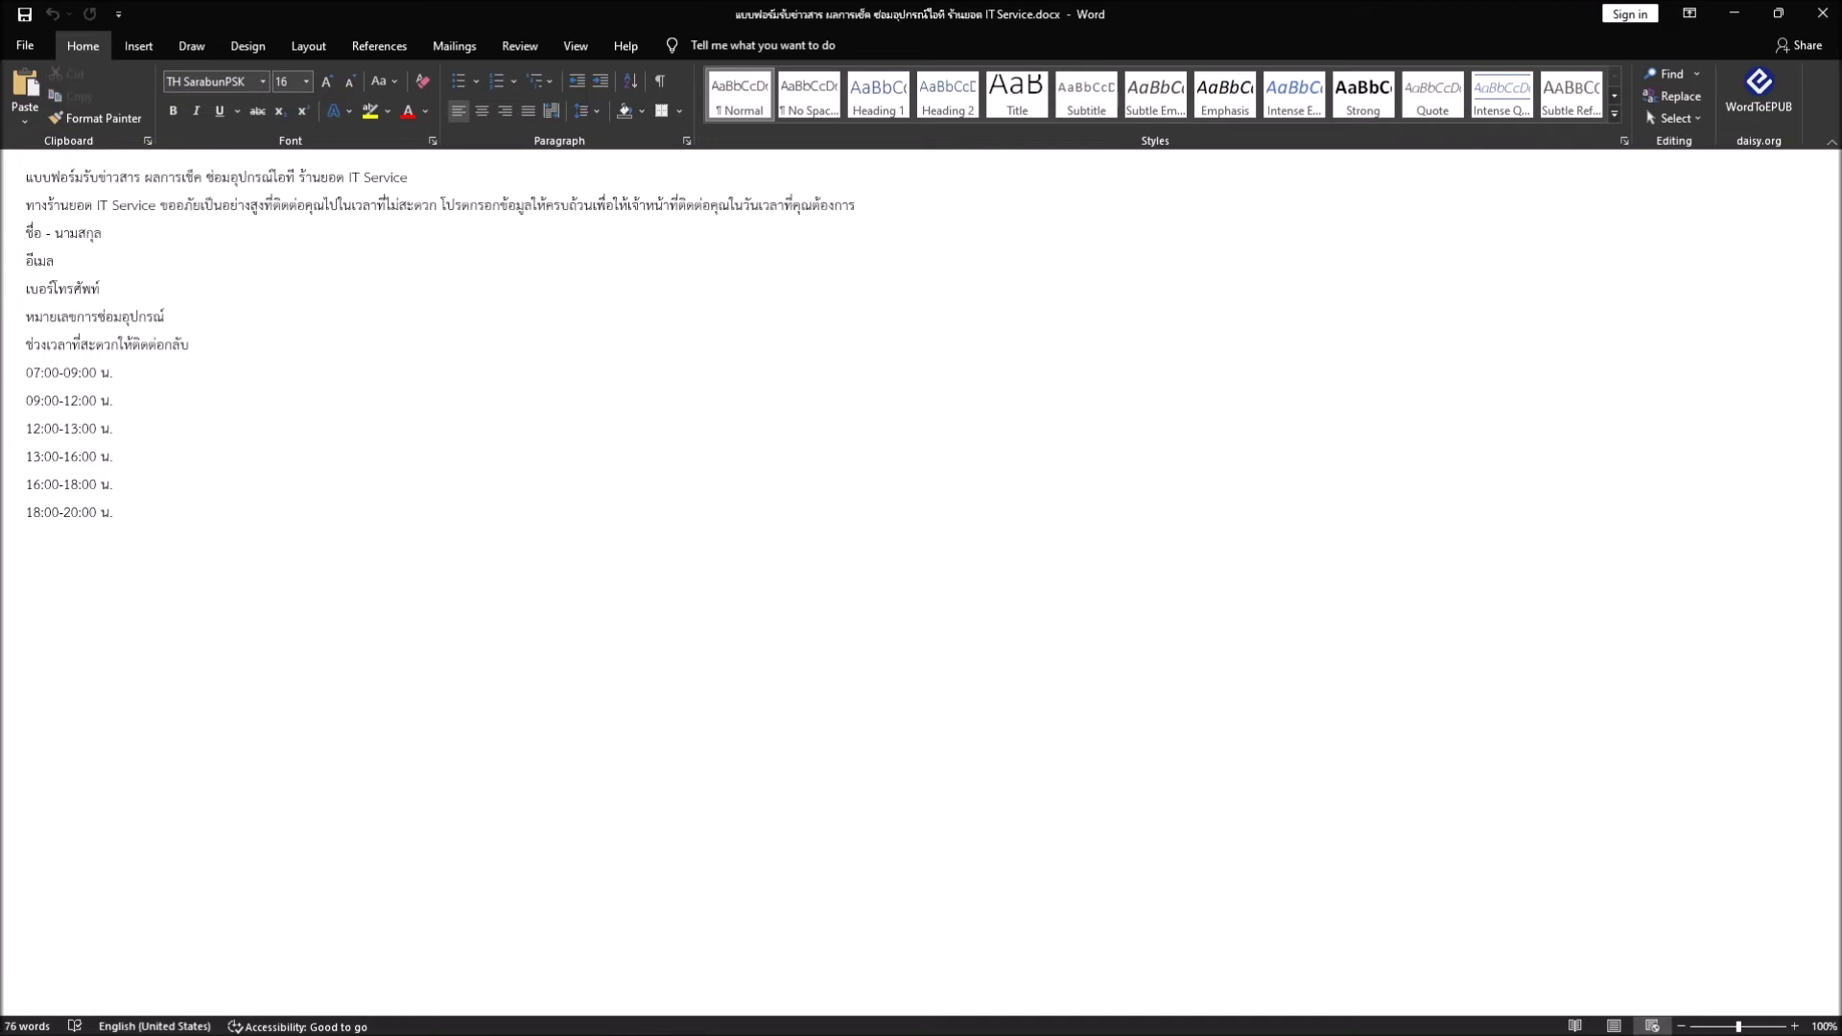
key(alt+Tab)
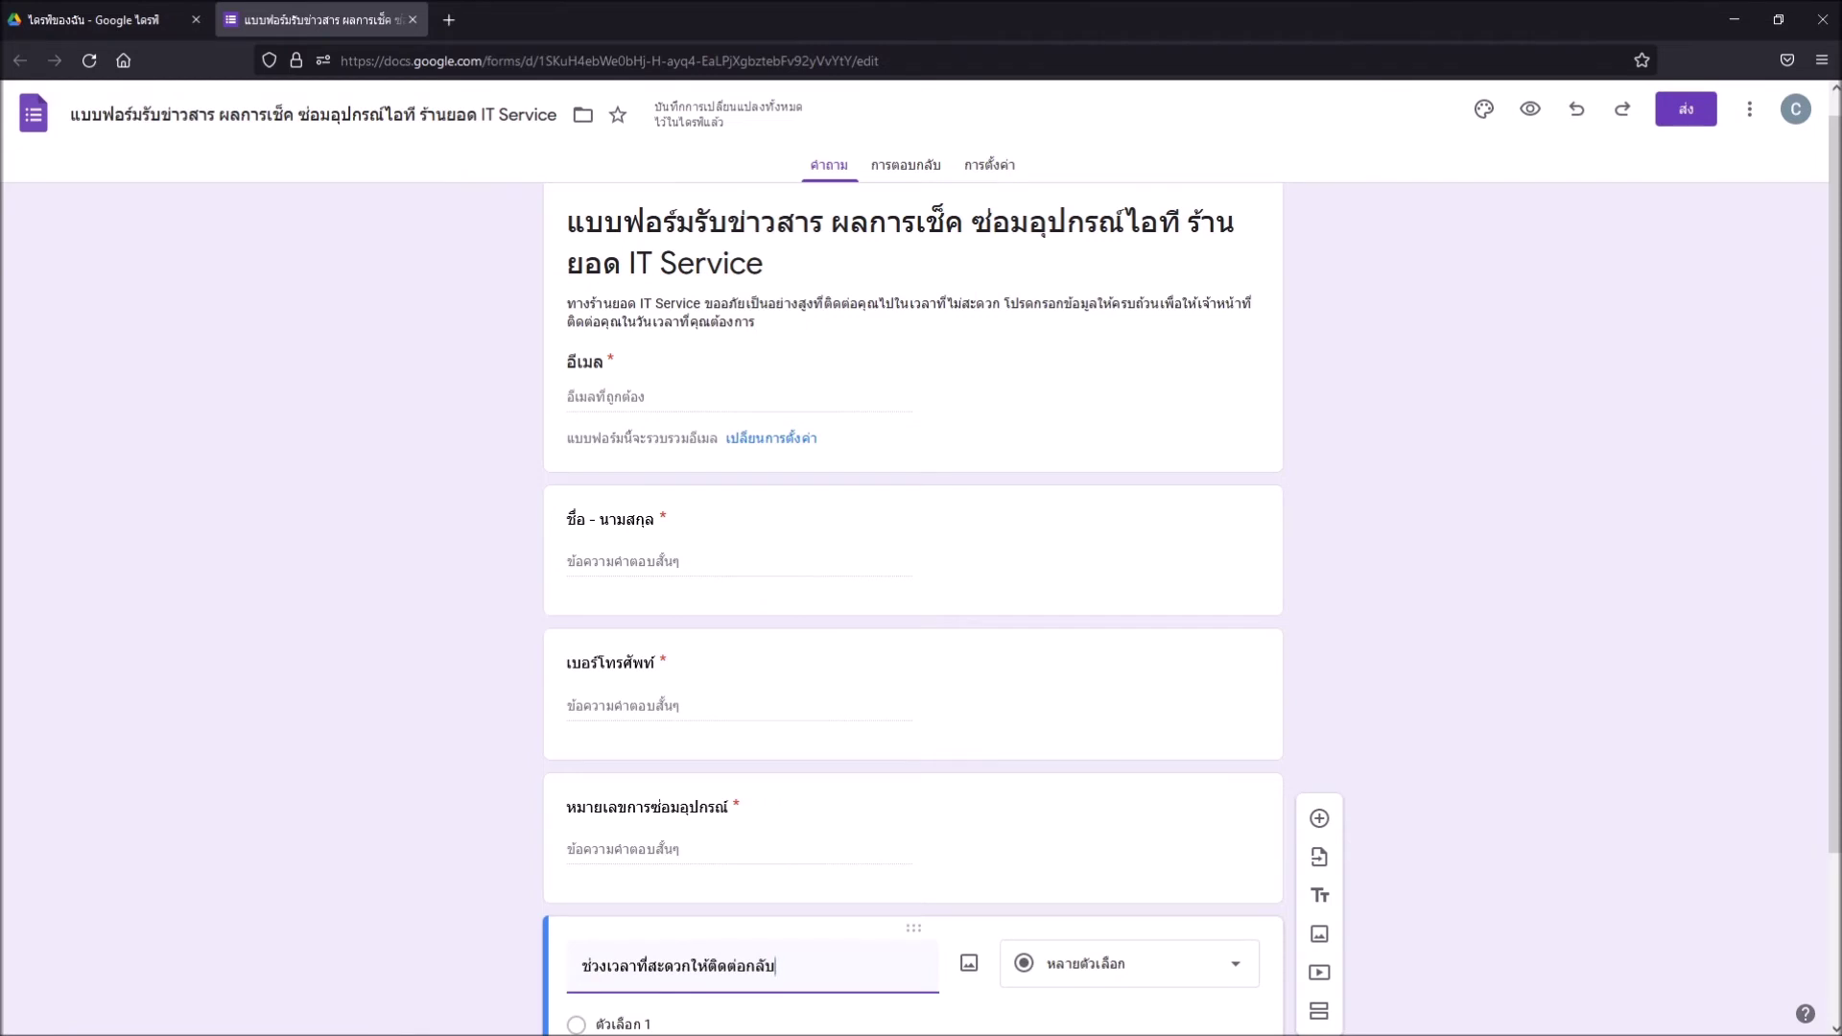
click(596, 1024)
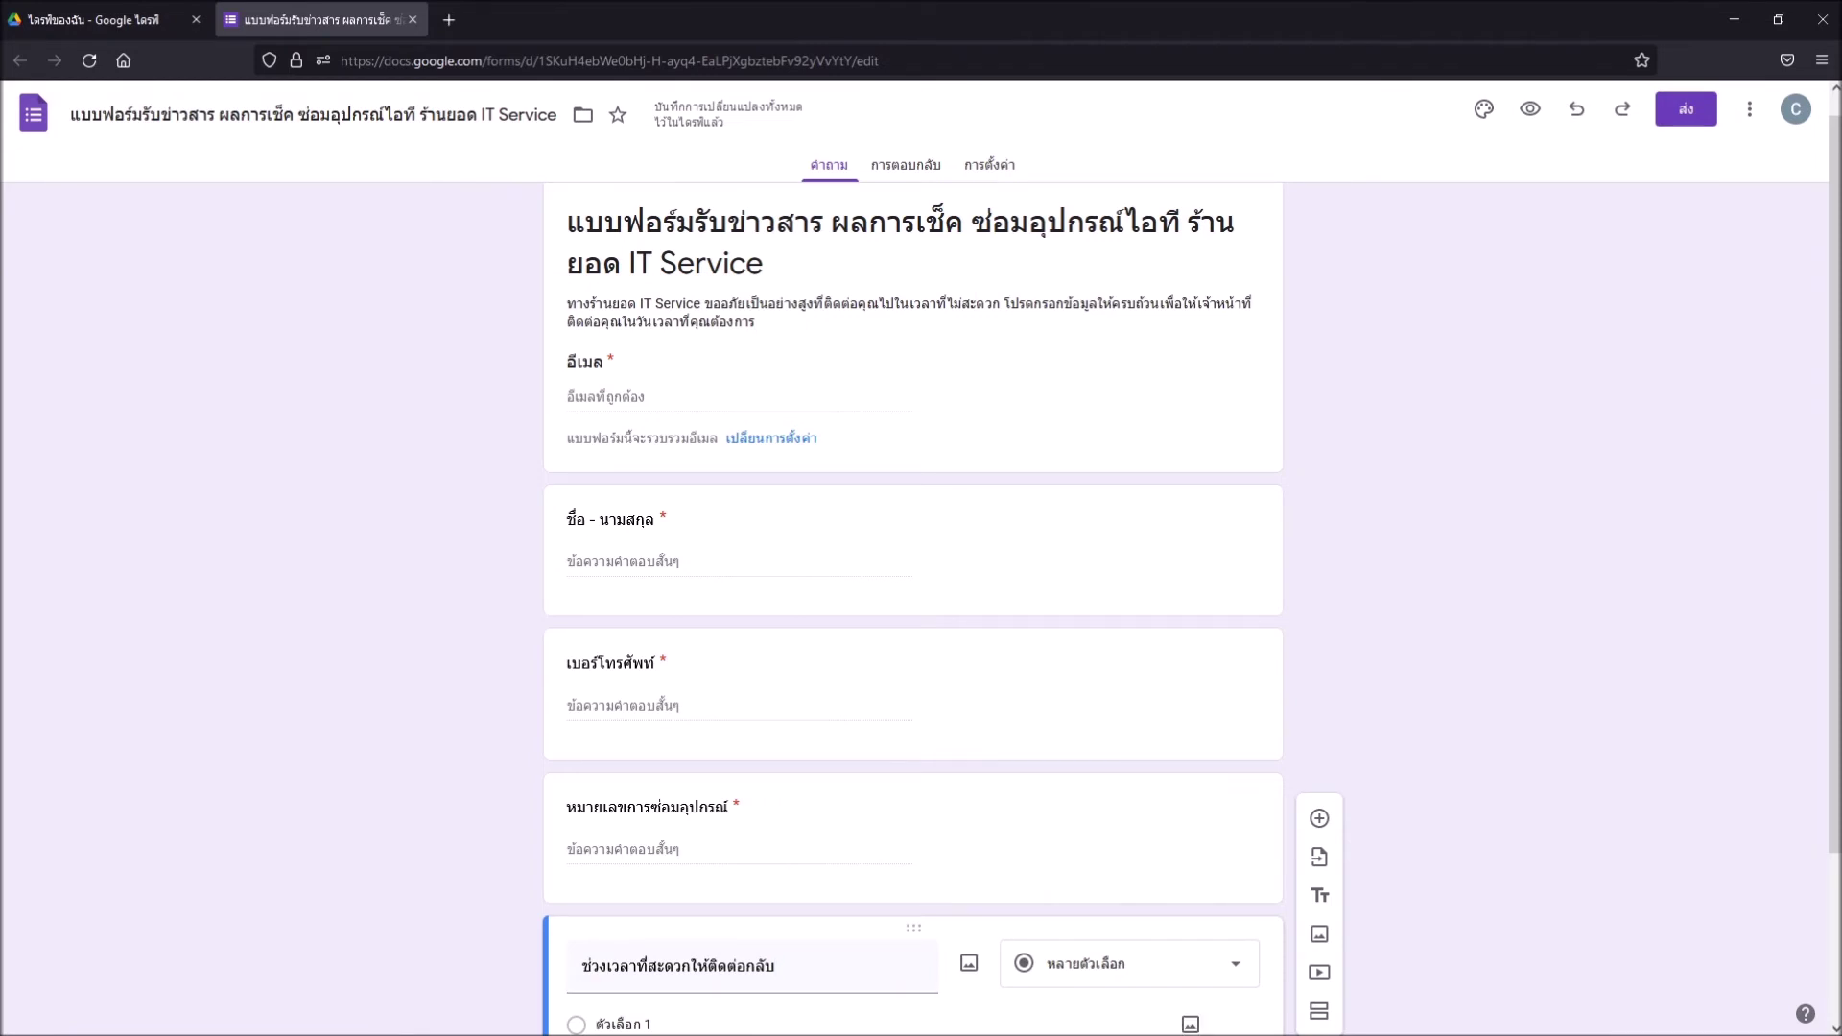
click(621, 1024)
key(ctrl+v)
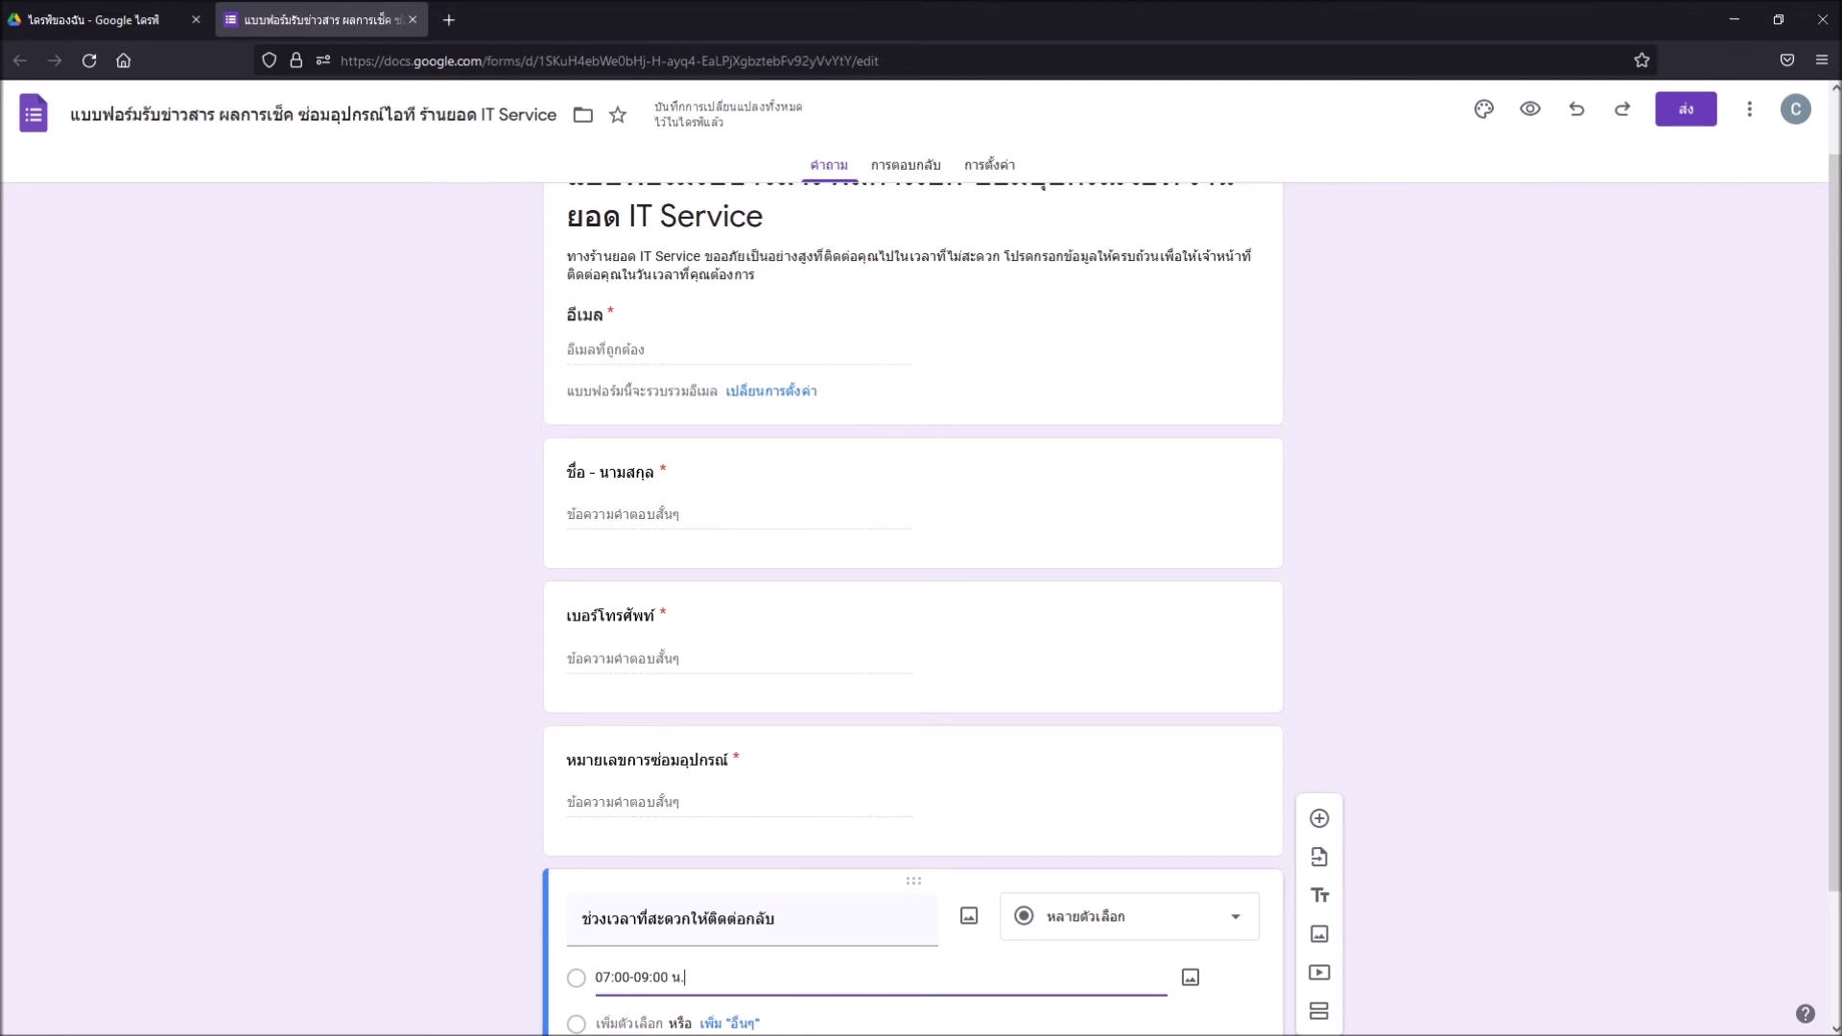
Copy the time range "09:00-12:00 น." from the Word document and return to the form.
key(alt+Tab)
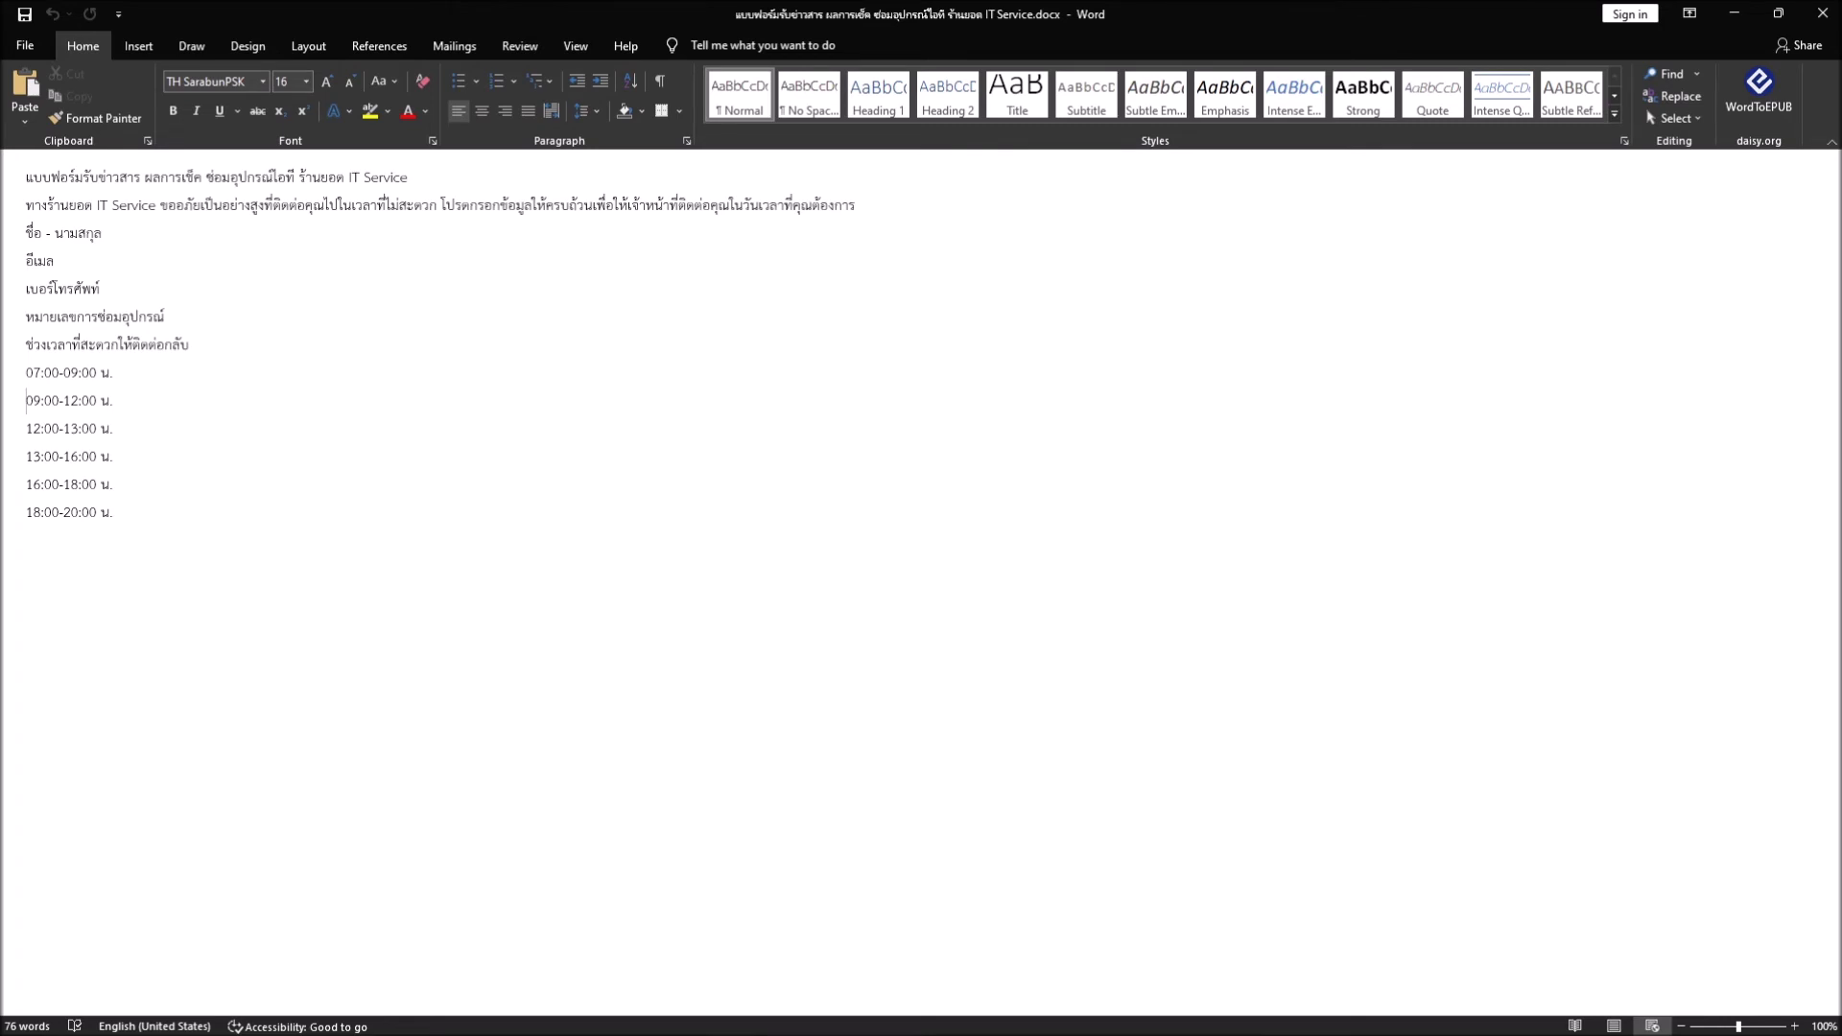
key(grave)
click(112, 401)
key(shift+Home)
key(ctrl+c)
key(grave)
key(Left)
key(alt+Tab)
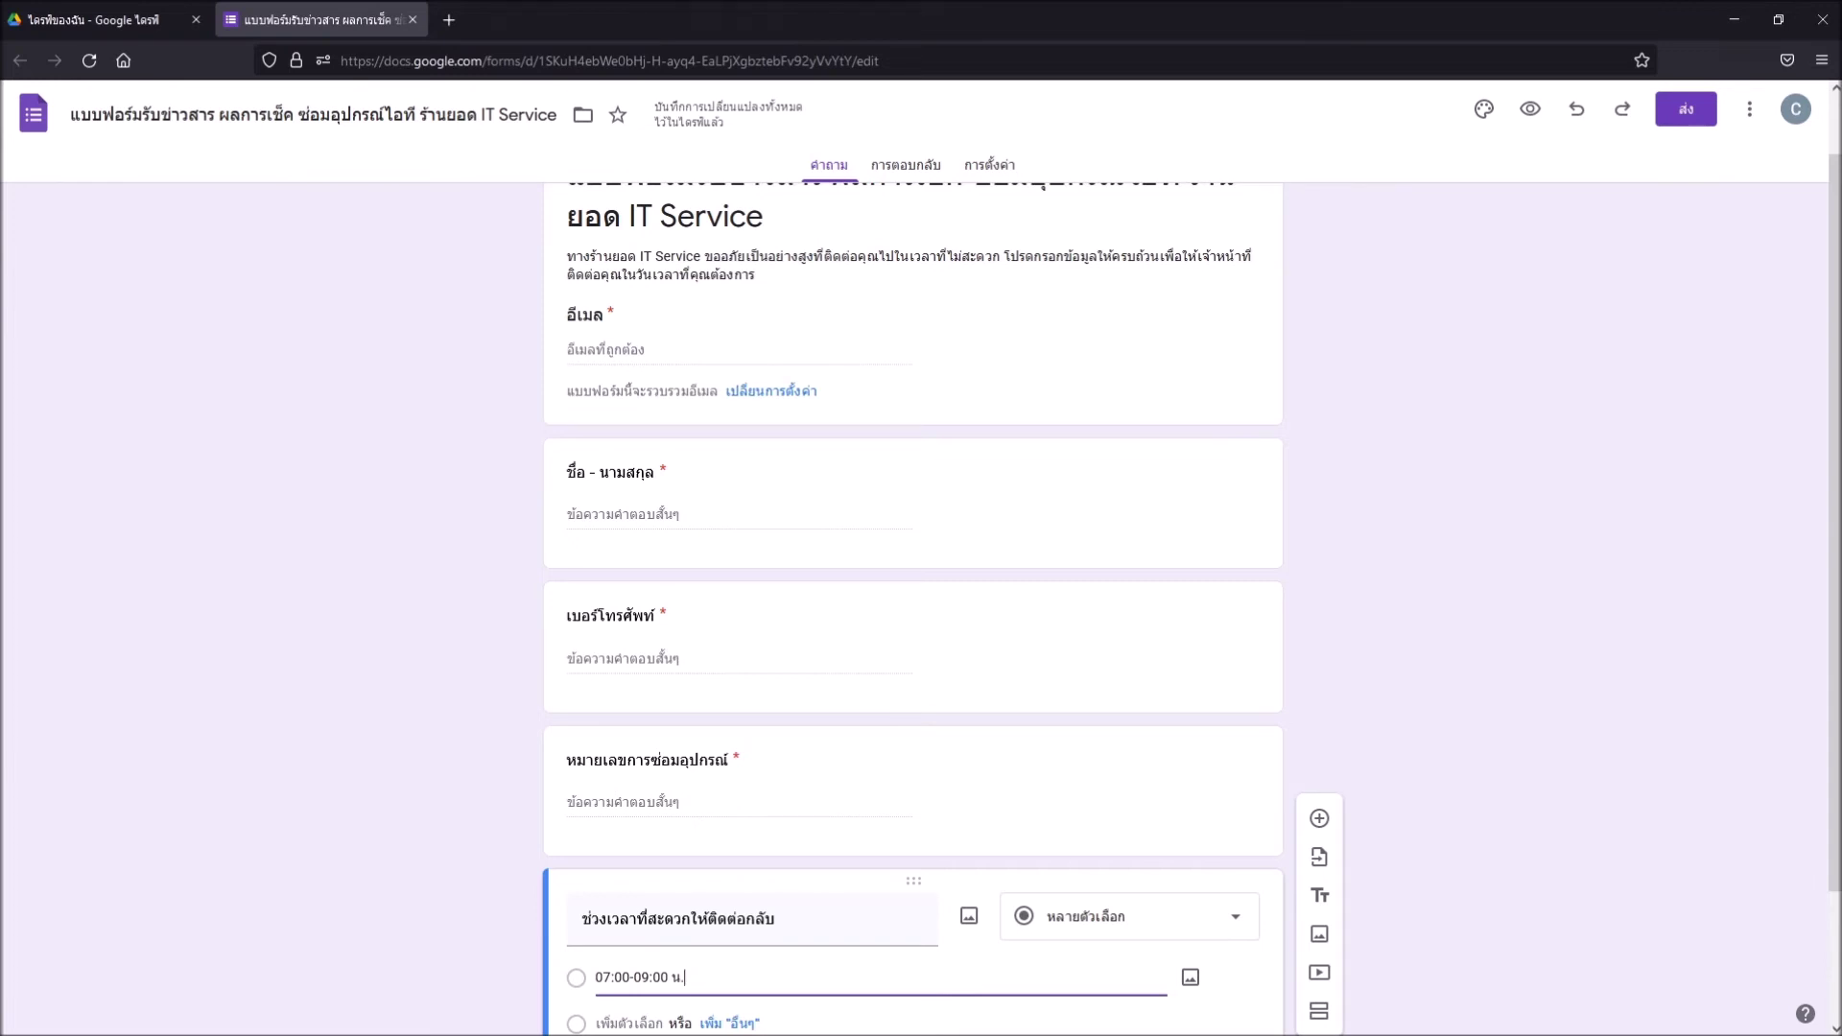
Add a second option to the "ช่วงเวลาที่สะดวกให้ติดต่อกลับ" question and set its text to the copied "09:00-12:00 น.".
click(598, 1024)
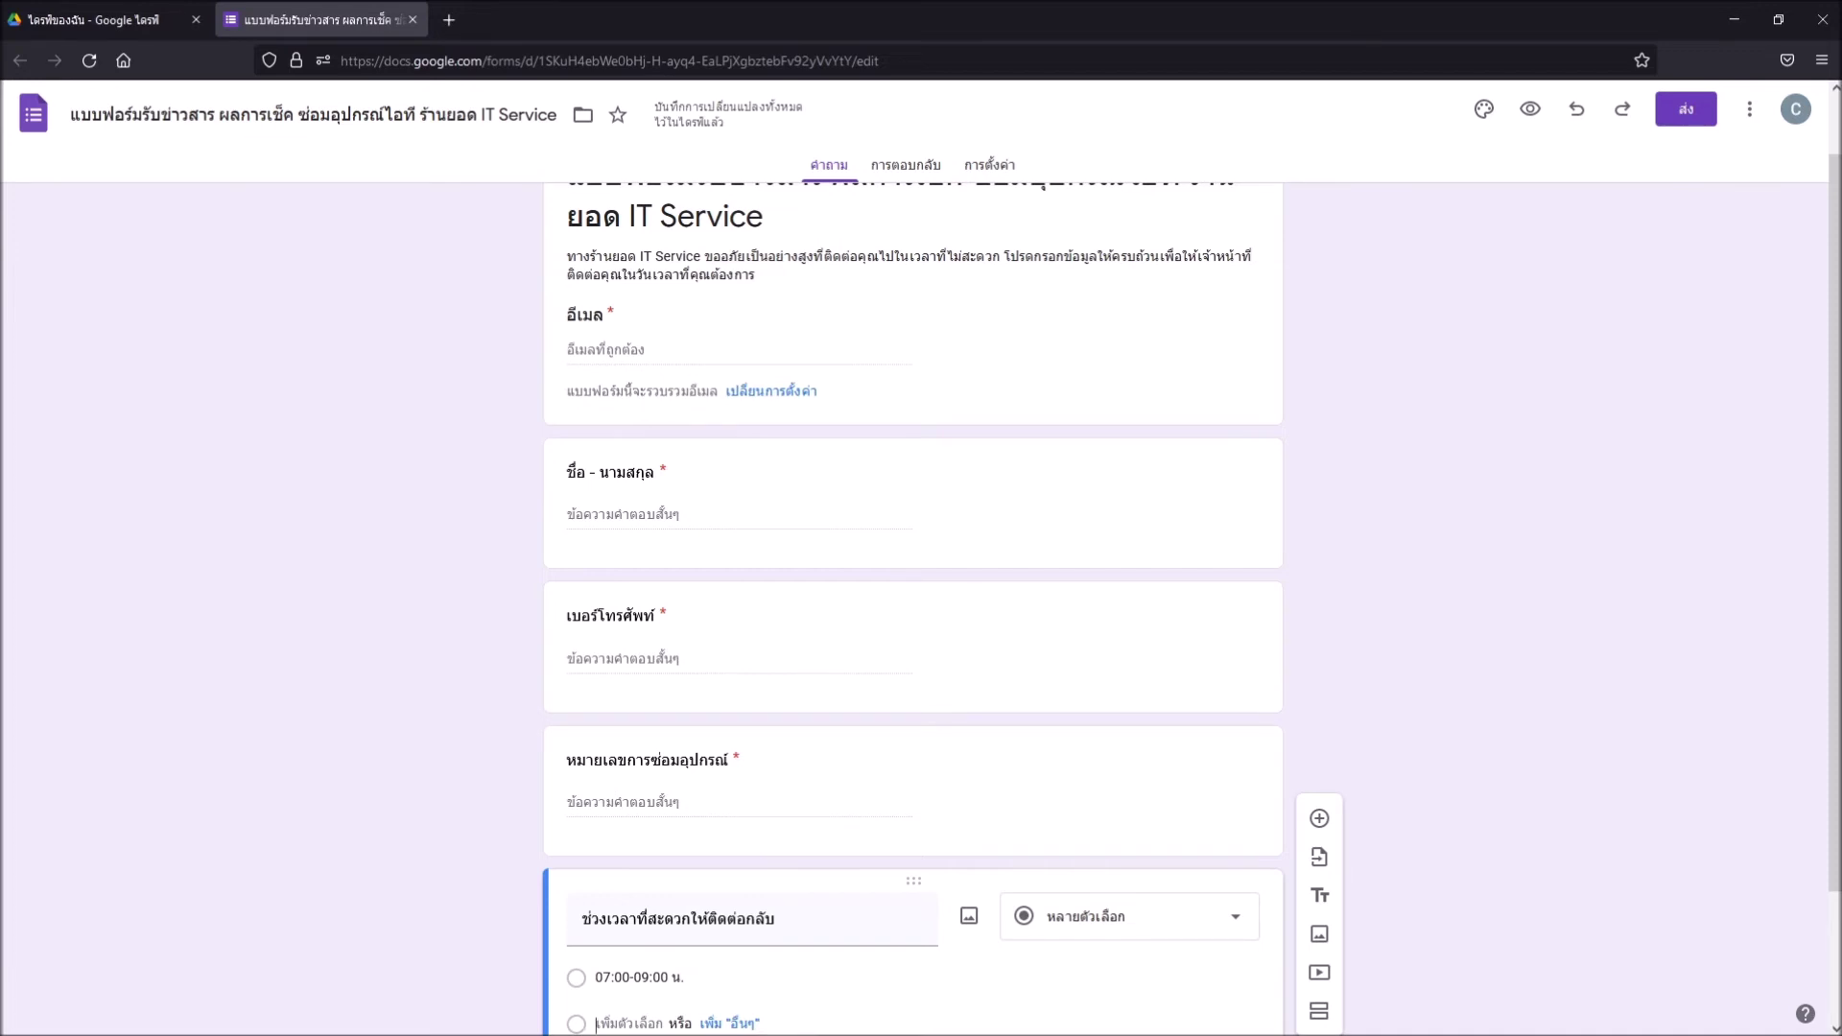
click(614, 1024)
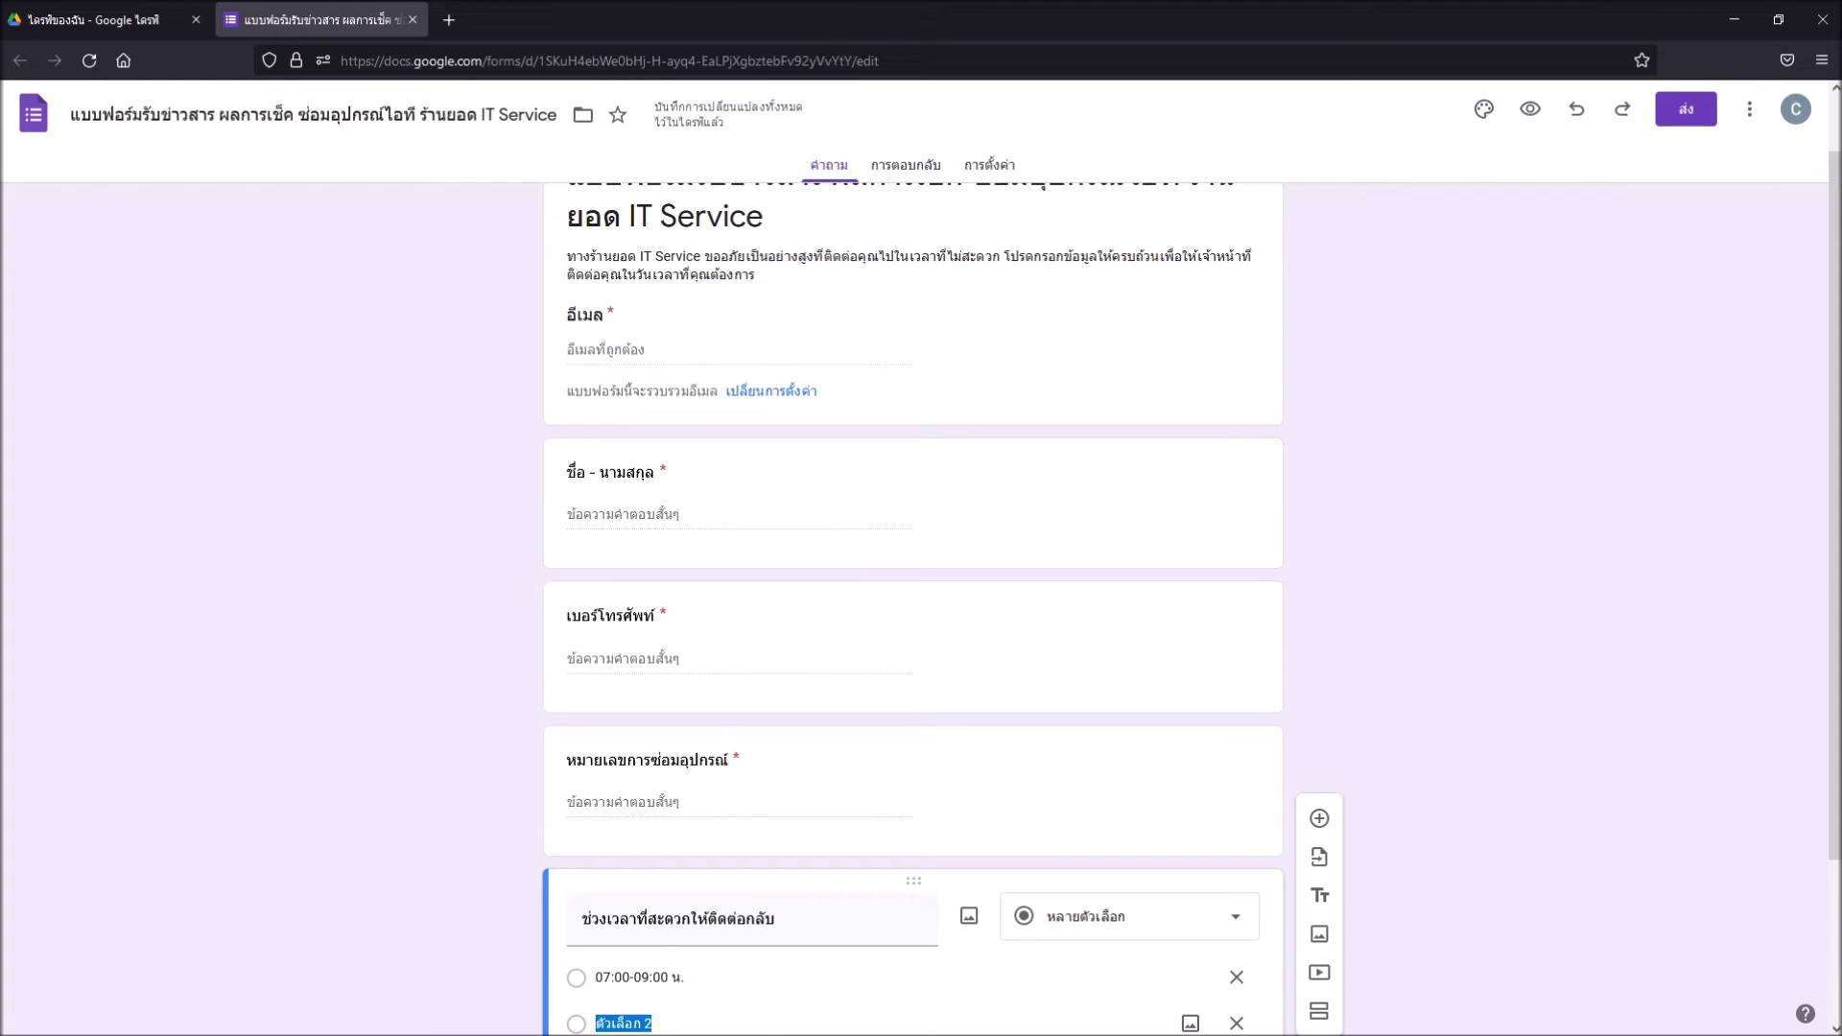
click(638, 977)
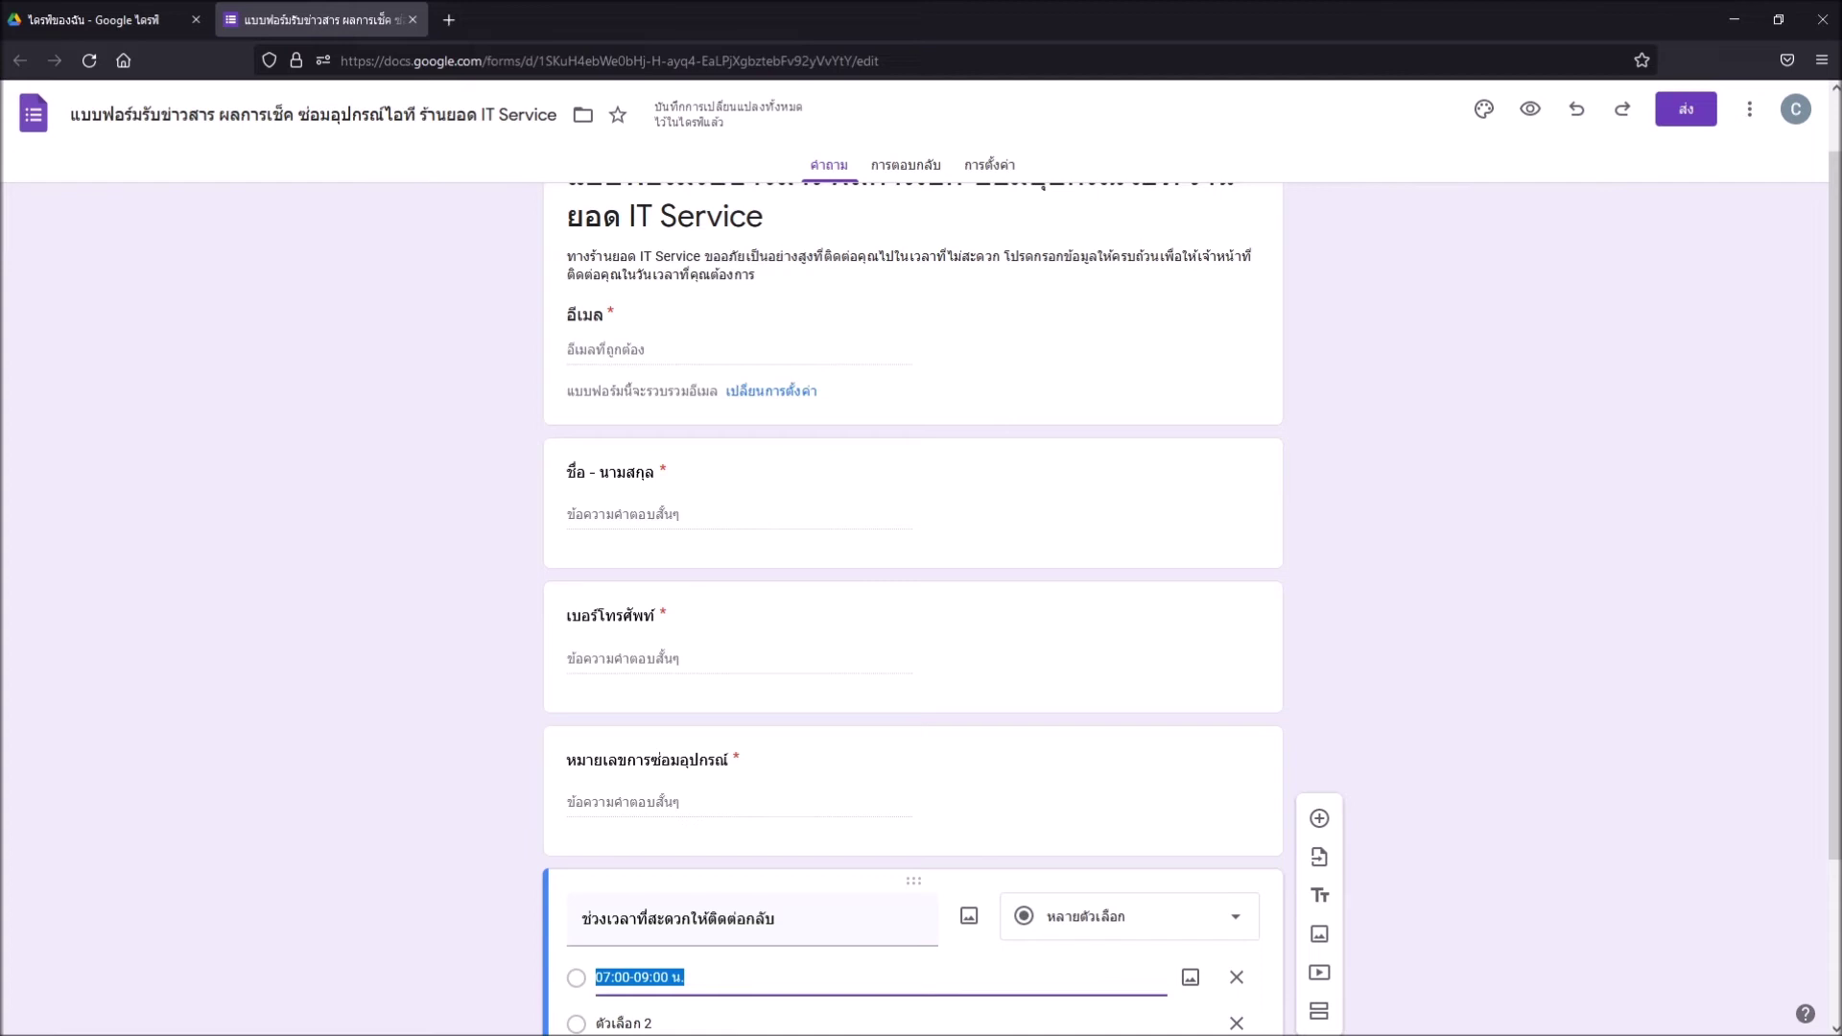
click(623, 1023)
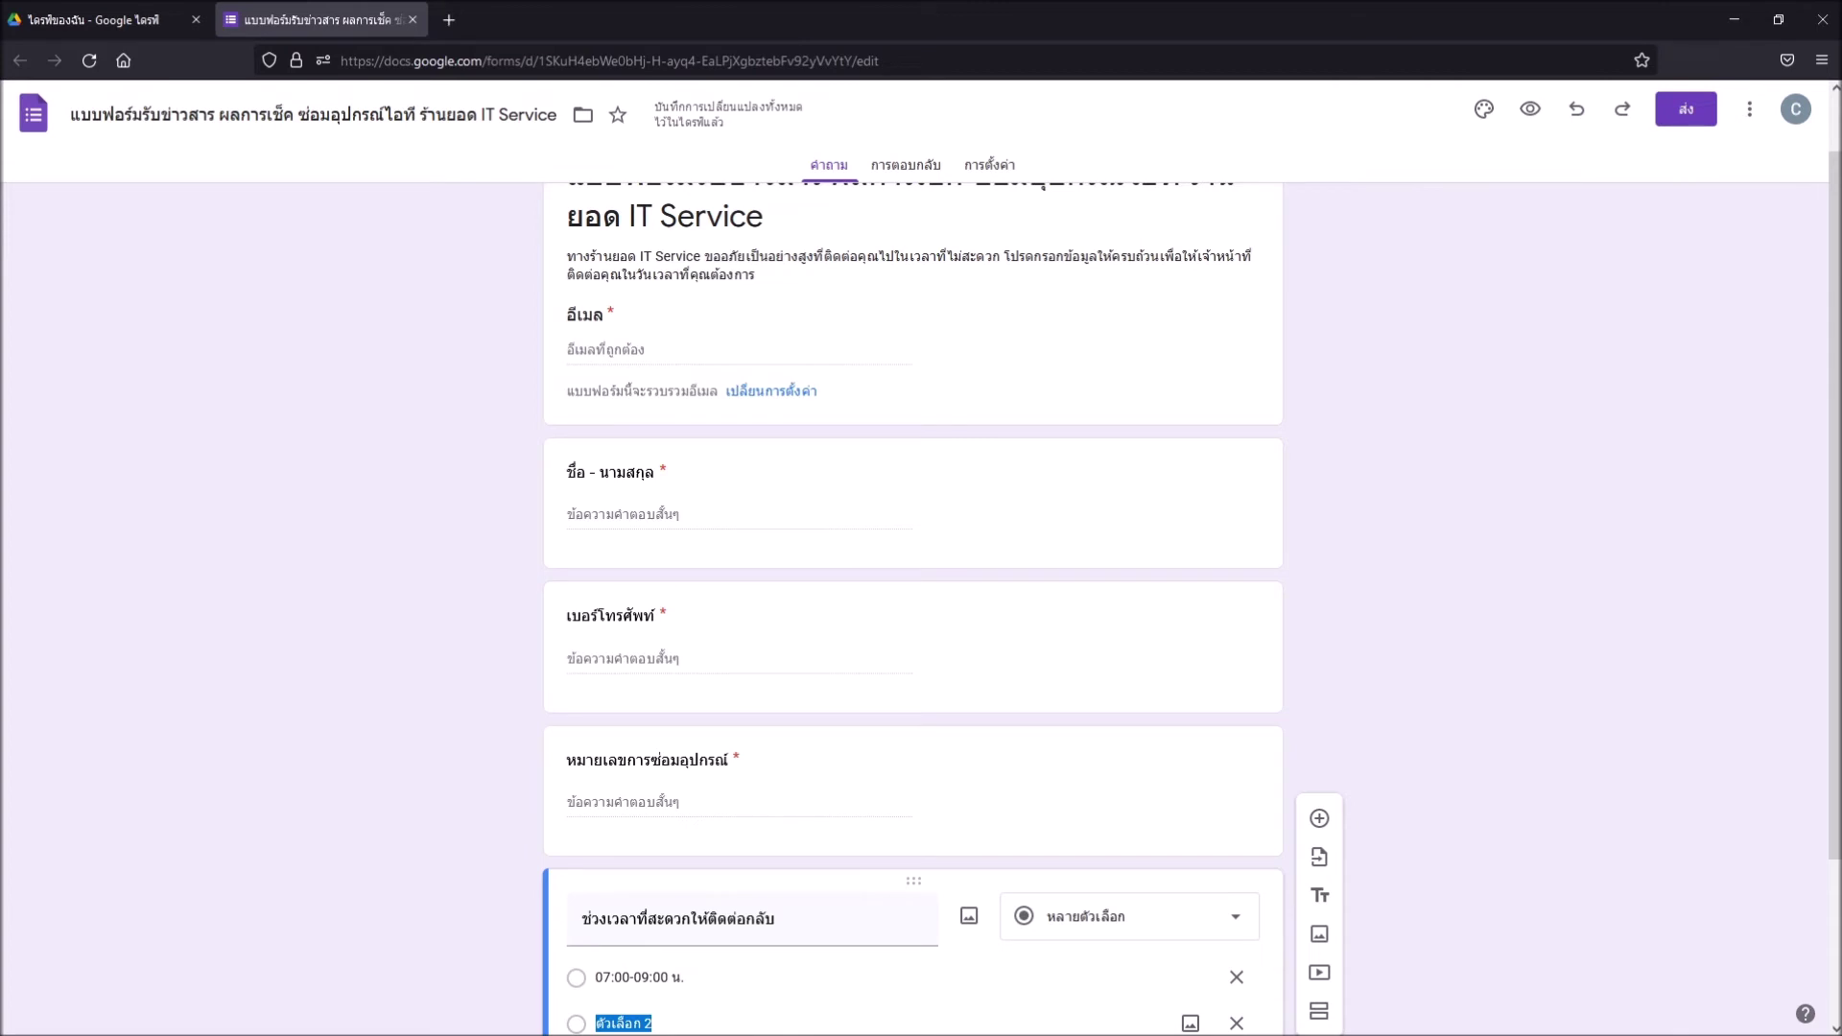
click(597, 1022)
click(602, 1022)
key(BackSpace)
key(ctrl+v)
key(Up)
key(Down)
Copy "12:00-13:00 น." from the Word document and add it as the third option of the callback time question.
key(alt+Tab)
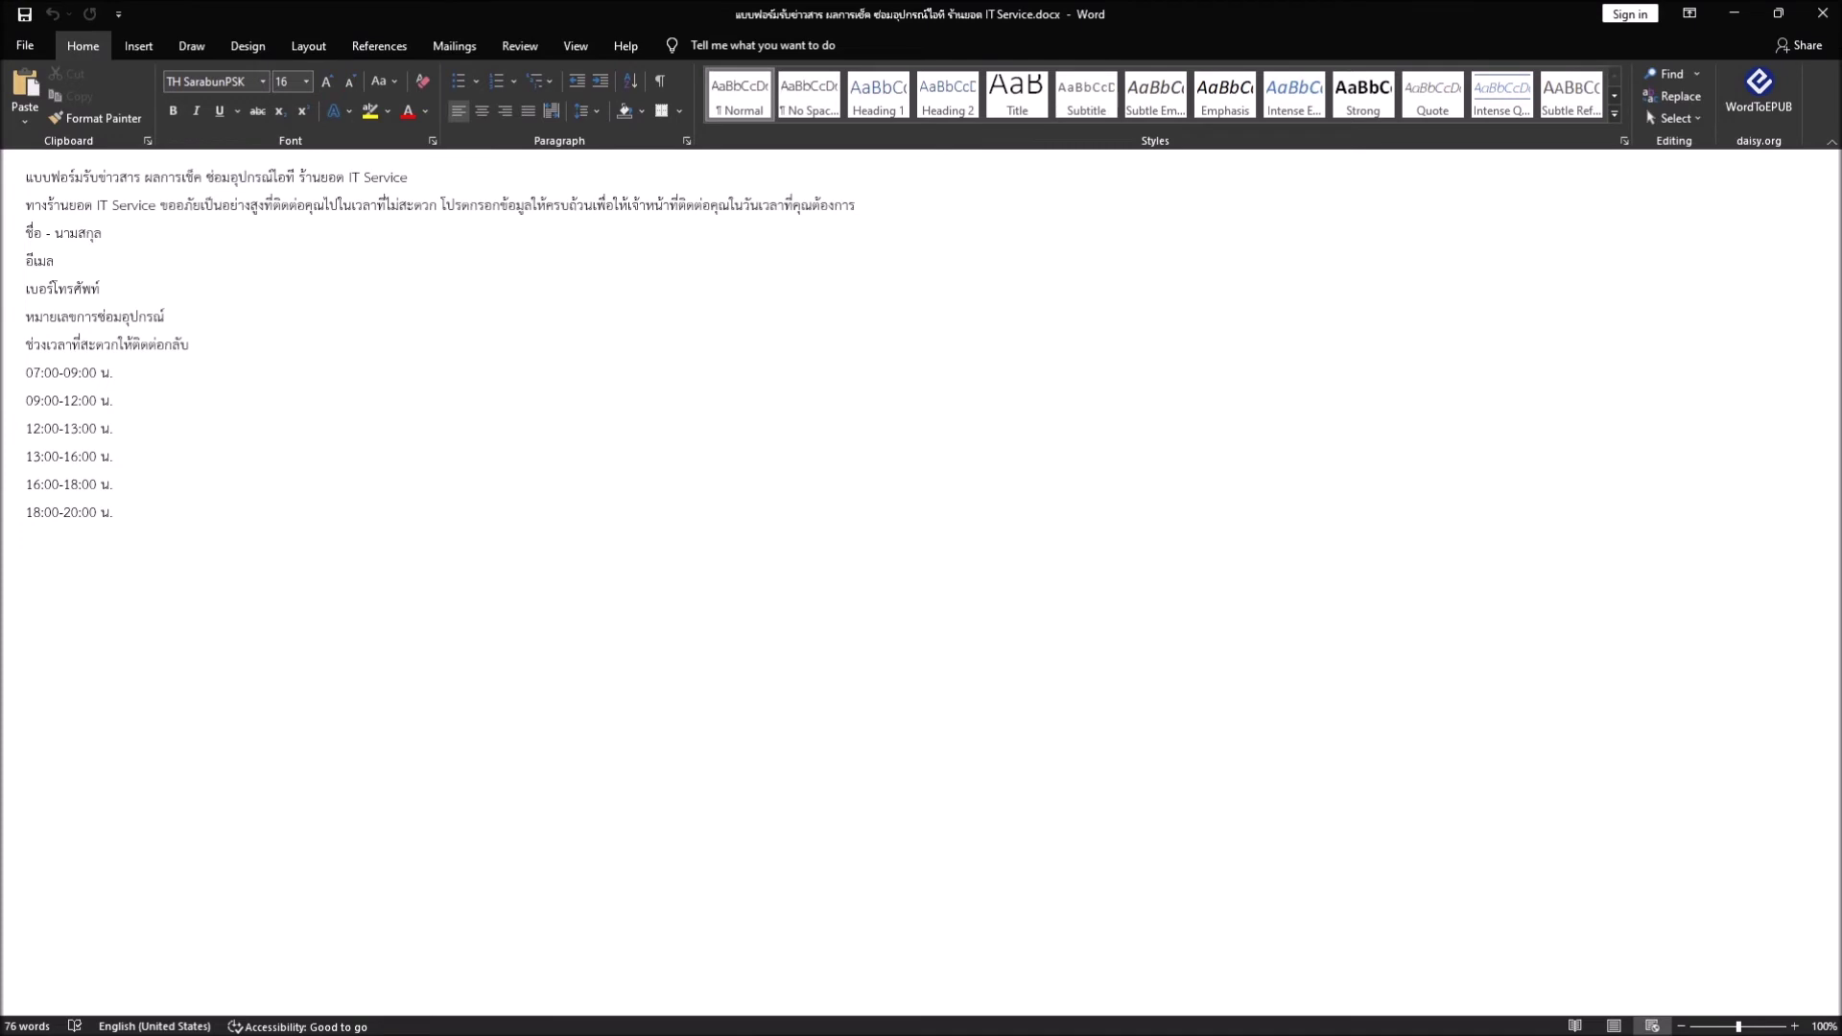
click(112, 428)
key(shift+Home)
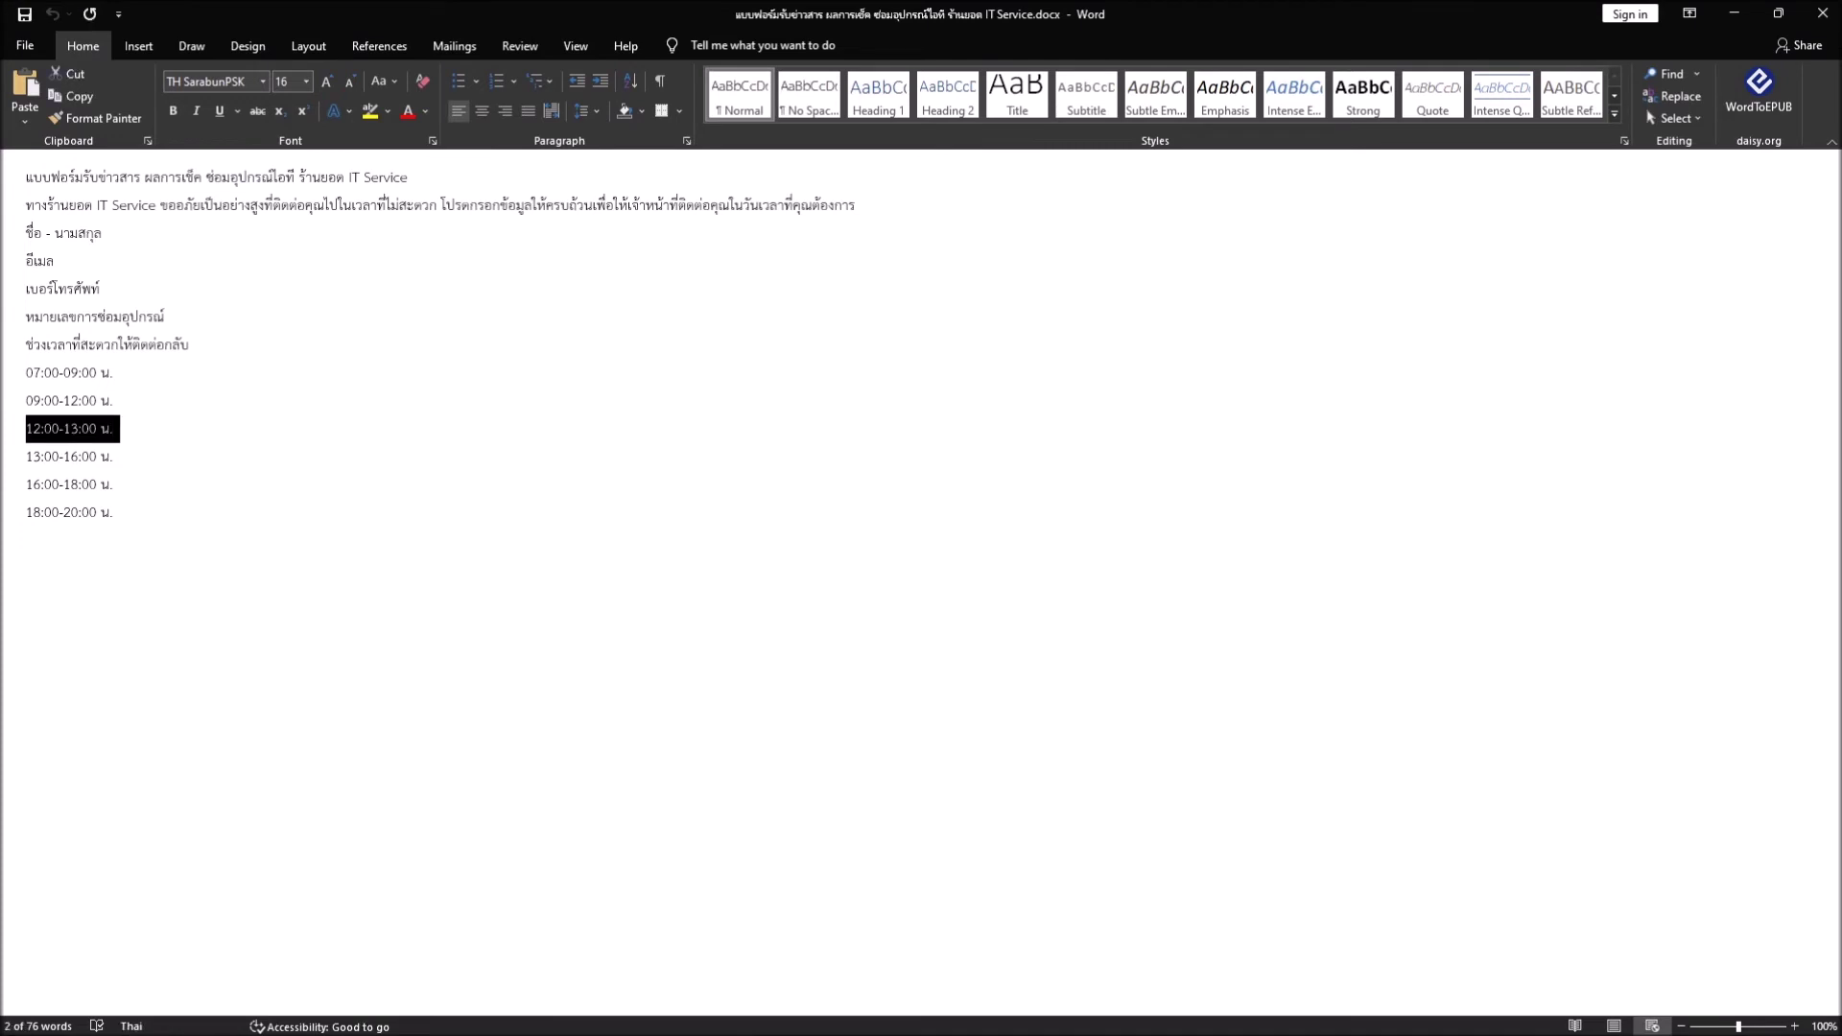
key(alt+Tab)
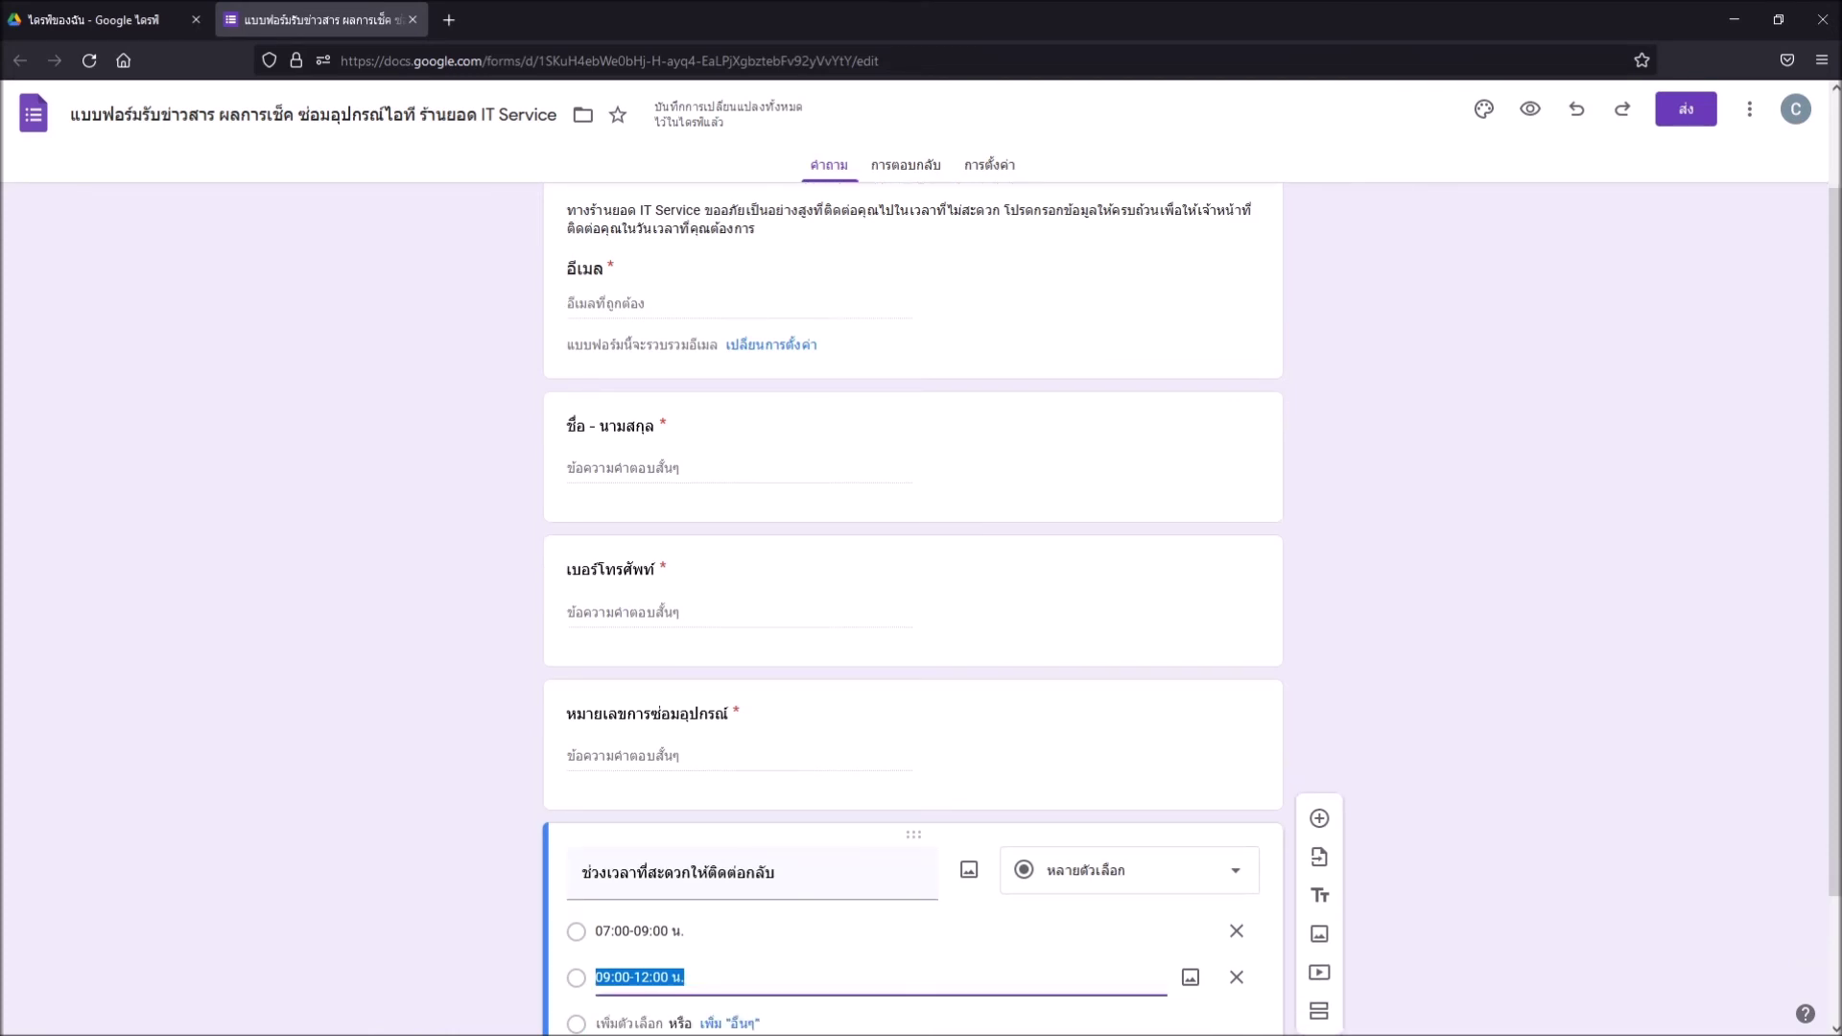
click(624, 1023)
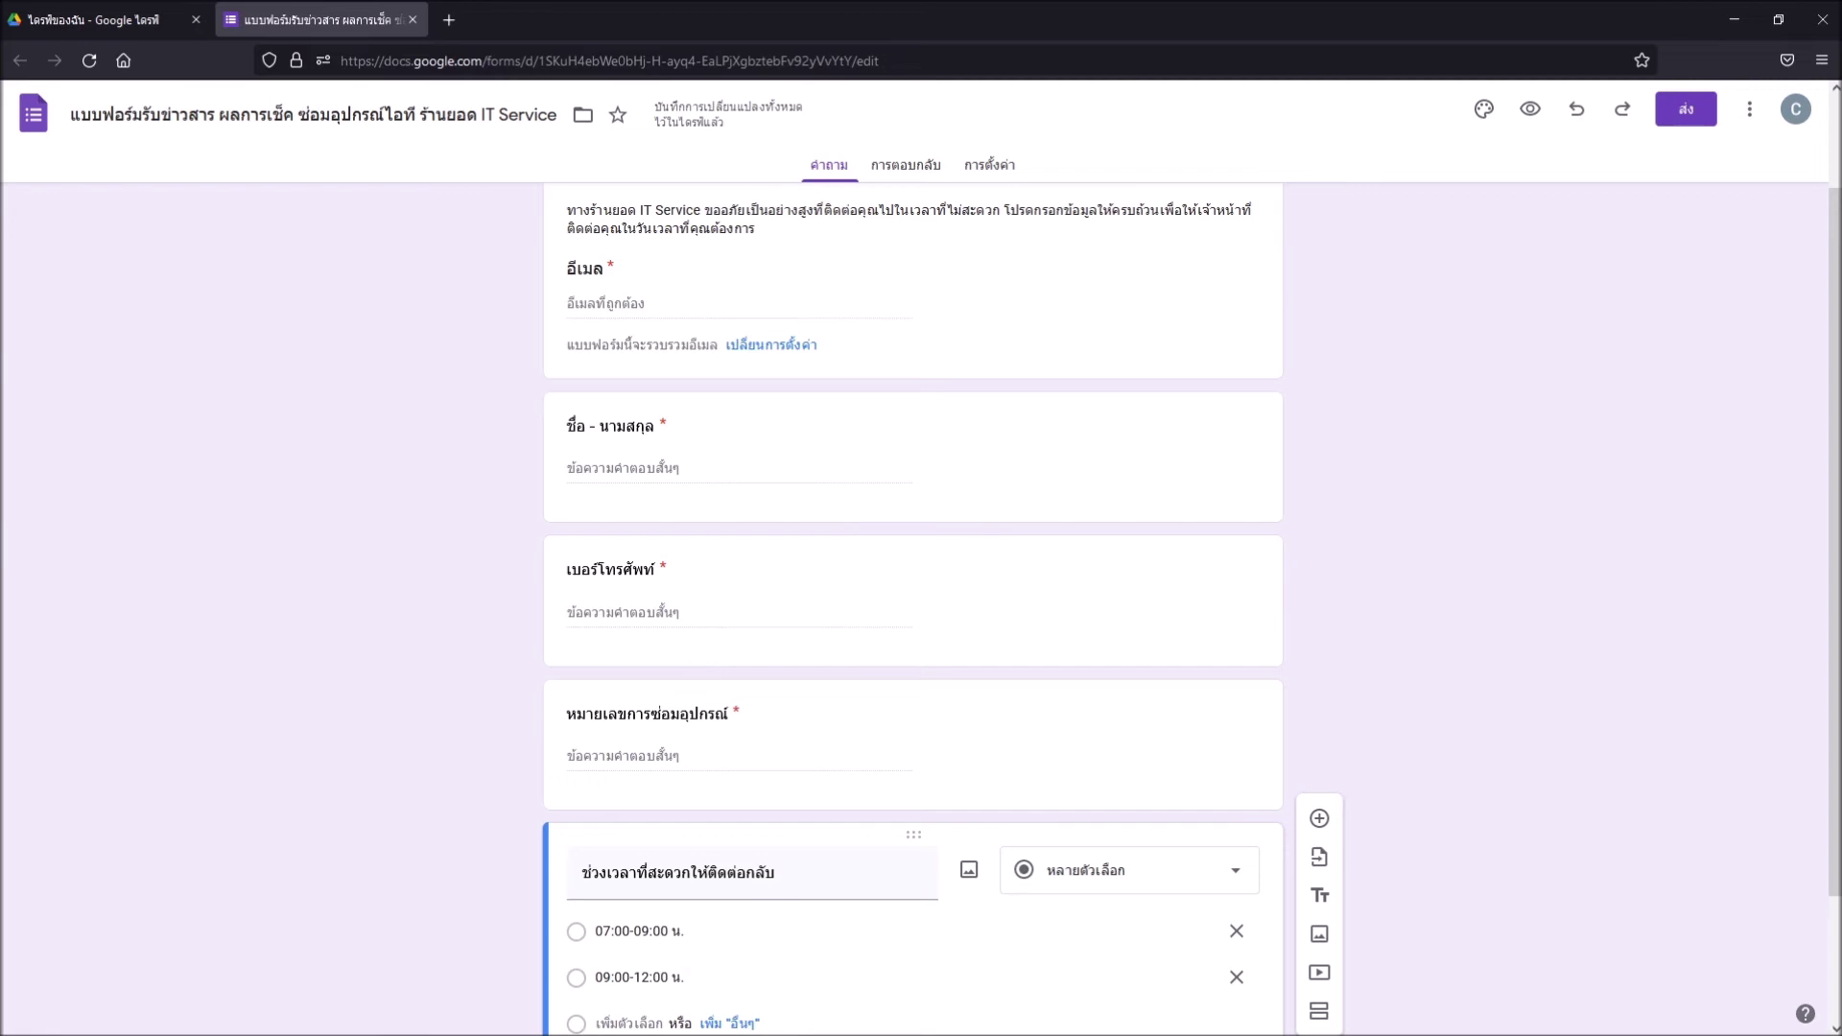
click(623, 1023)
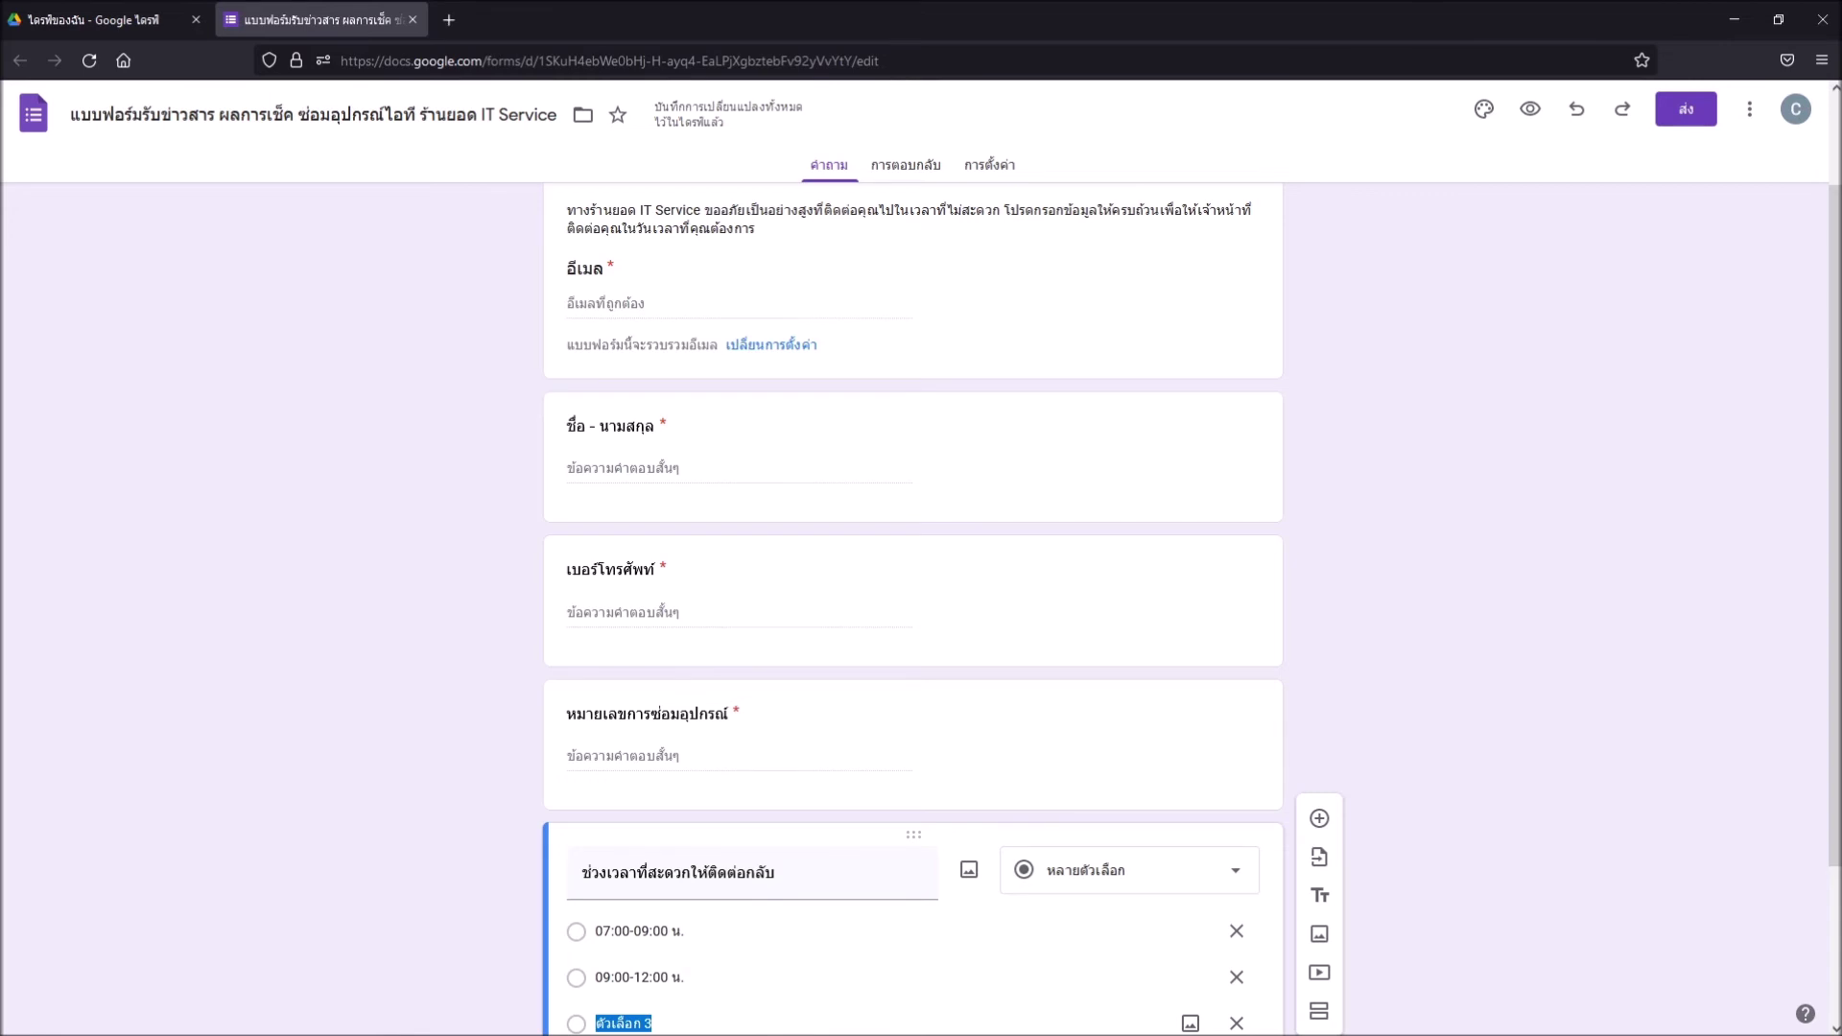
key(BackSpace)
text(12:00-13:00 น.)
Add "13:00-16:00 น." from the Word document as the option after "12:00-13:00 น." in the callback time question.
key(alt+Tab)
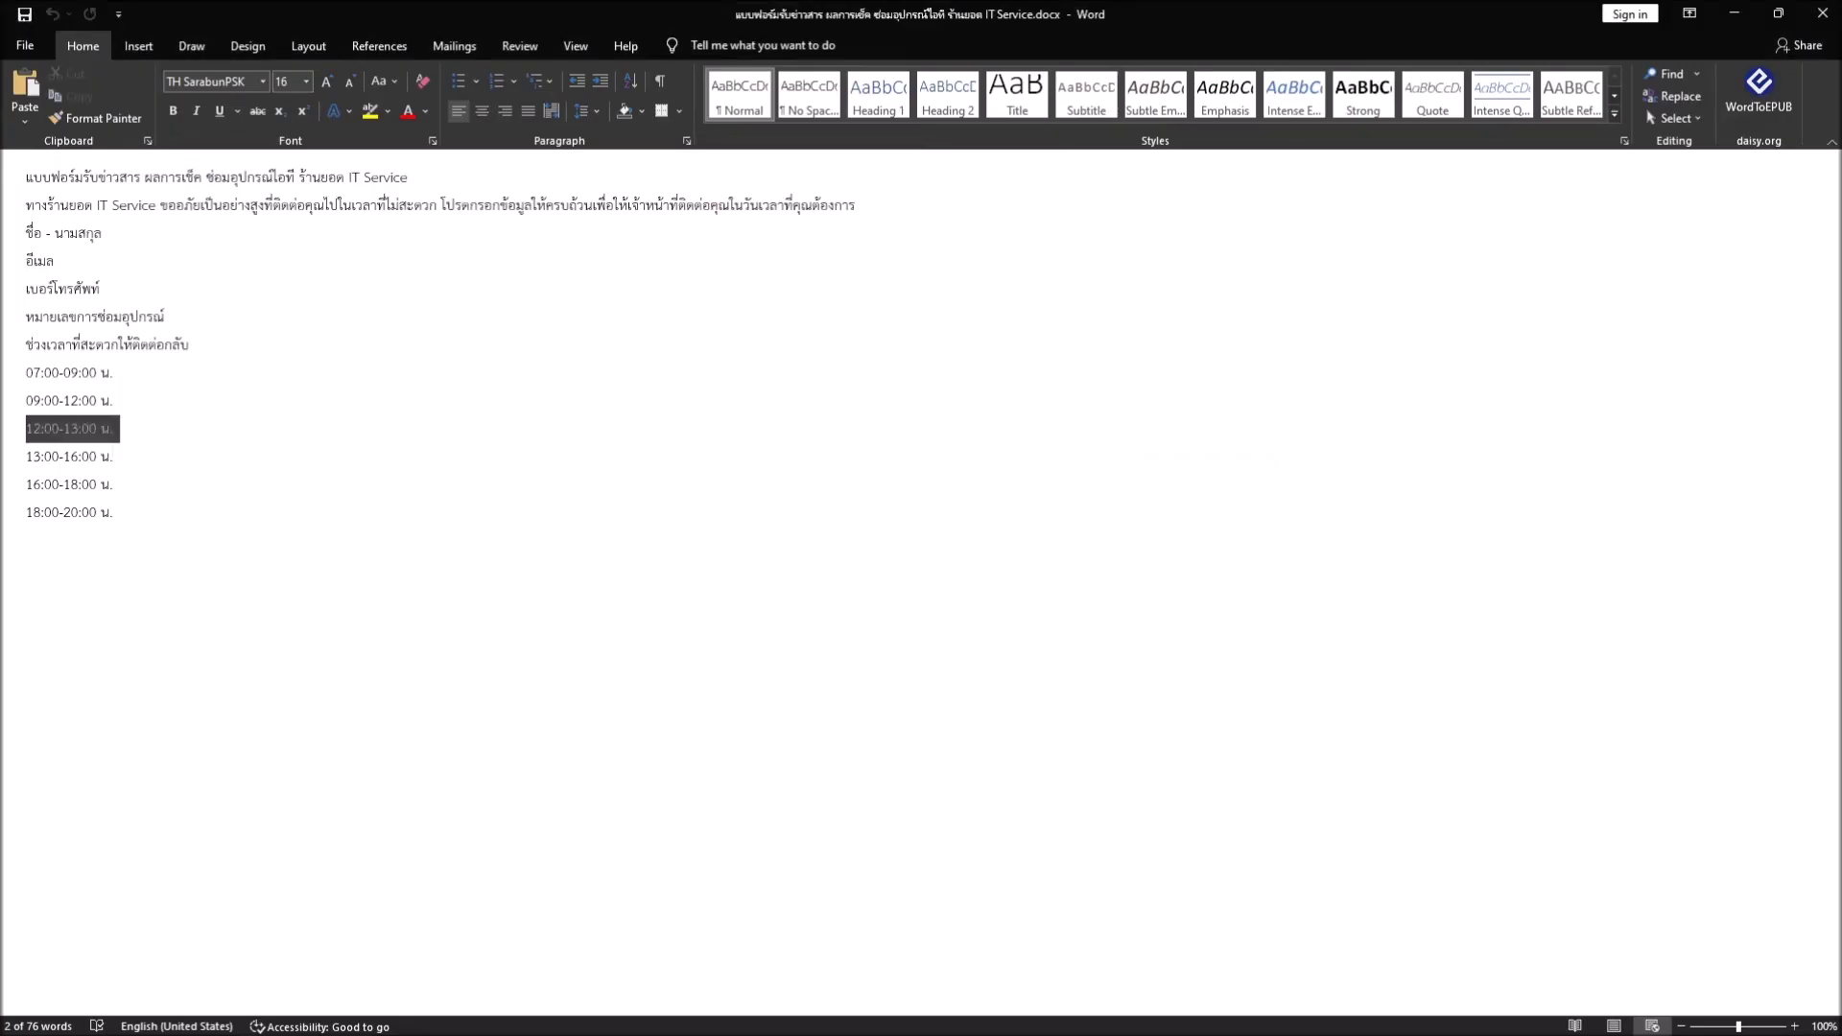
click(112, 457)
key(shift+Home)
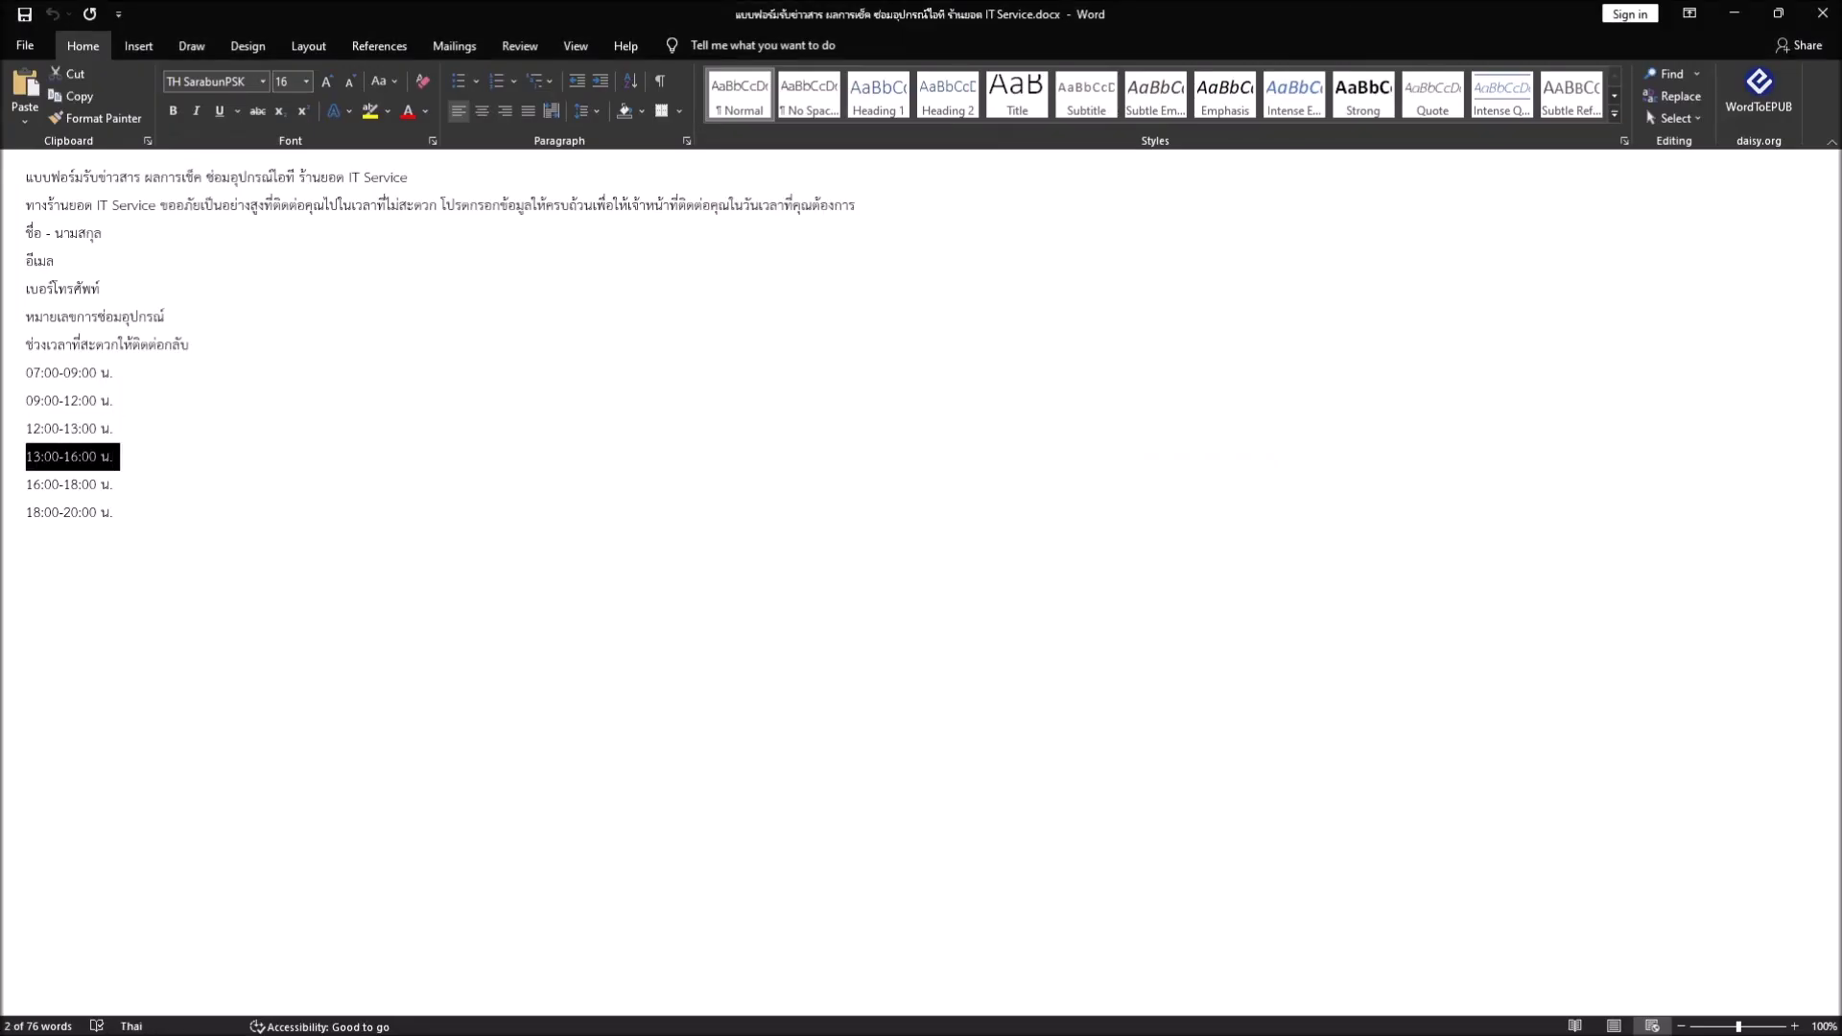
key(alt+Tab)
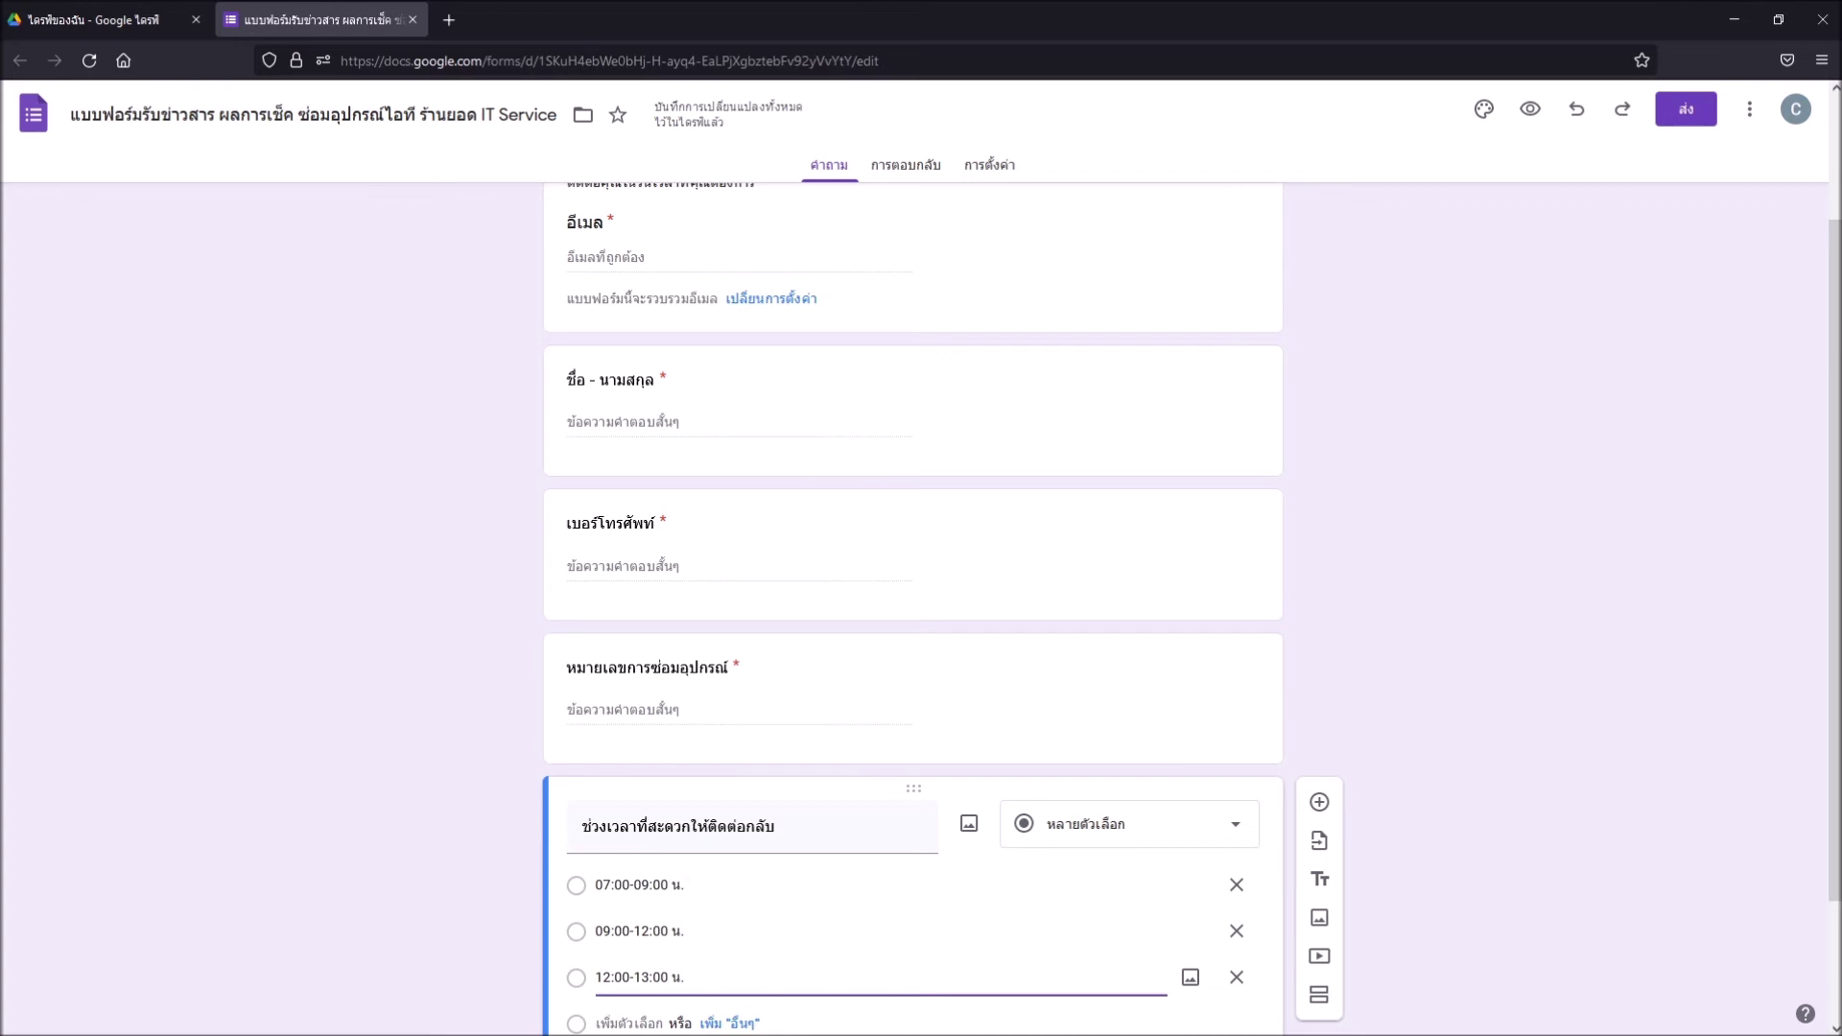
click(596, 1024)
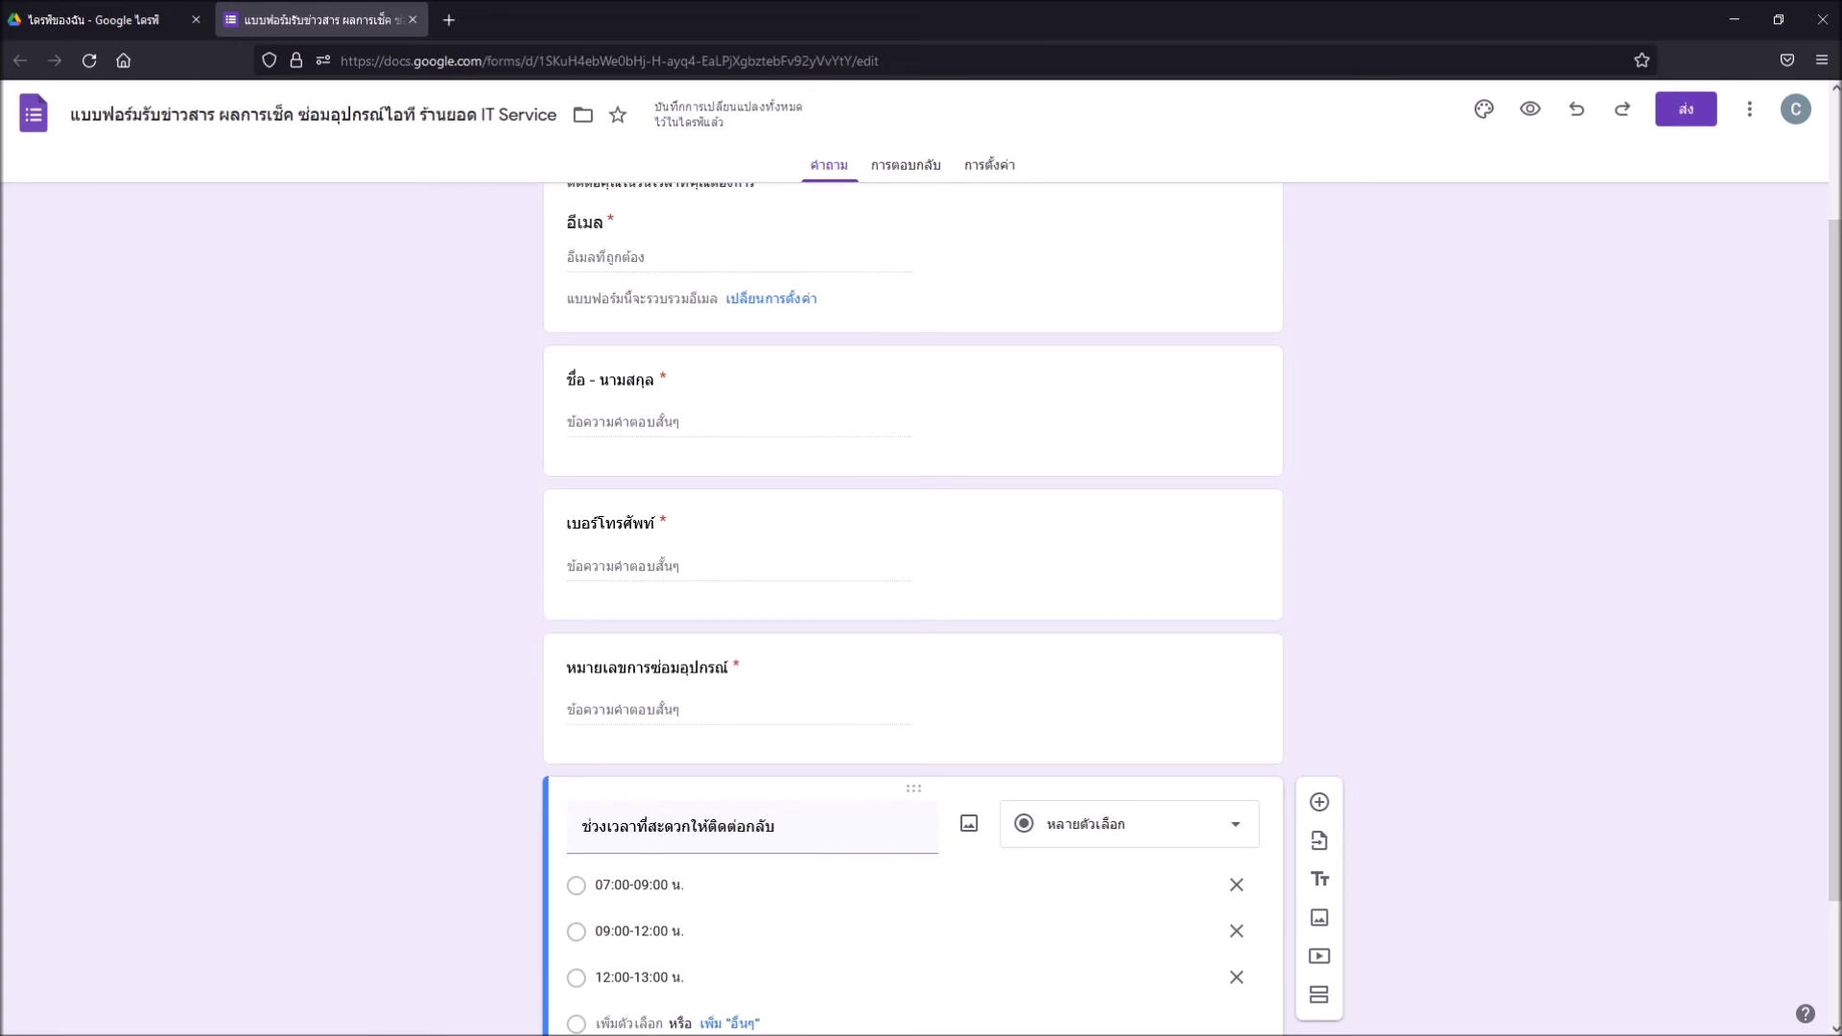
click(595, 1024)
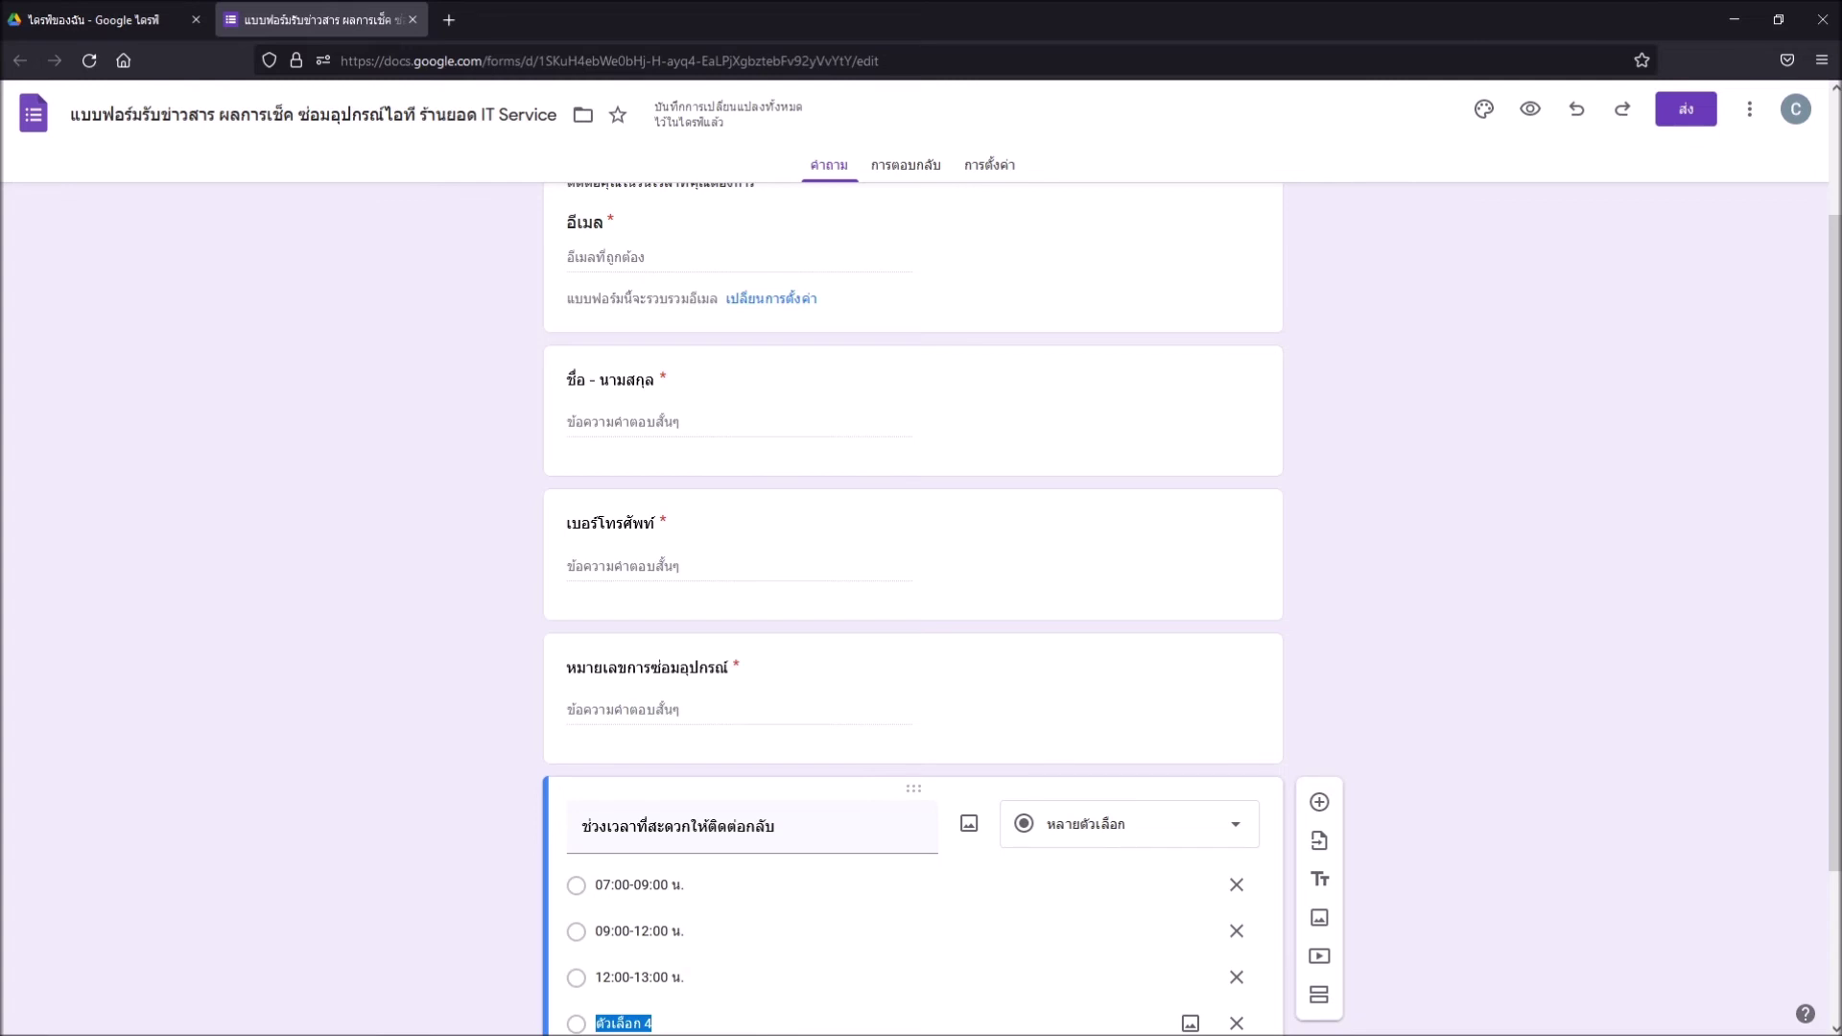
key(BackSpace)
text(13:00-16:00 น.)
Copy "16:00-18:00 น." from the Word document and add it as the option after "13:00-16:00 น.".
key(alt+Tab)
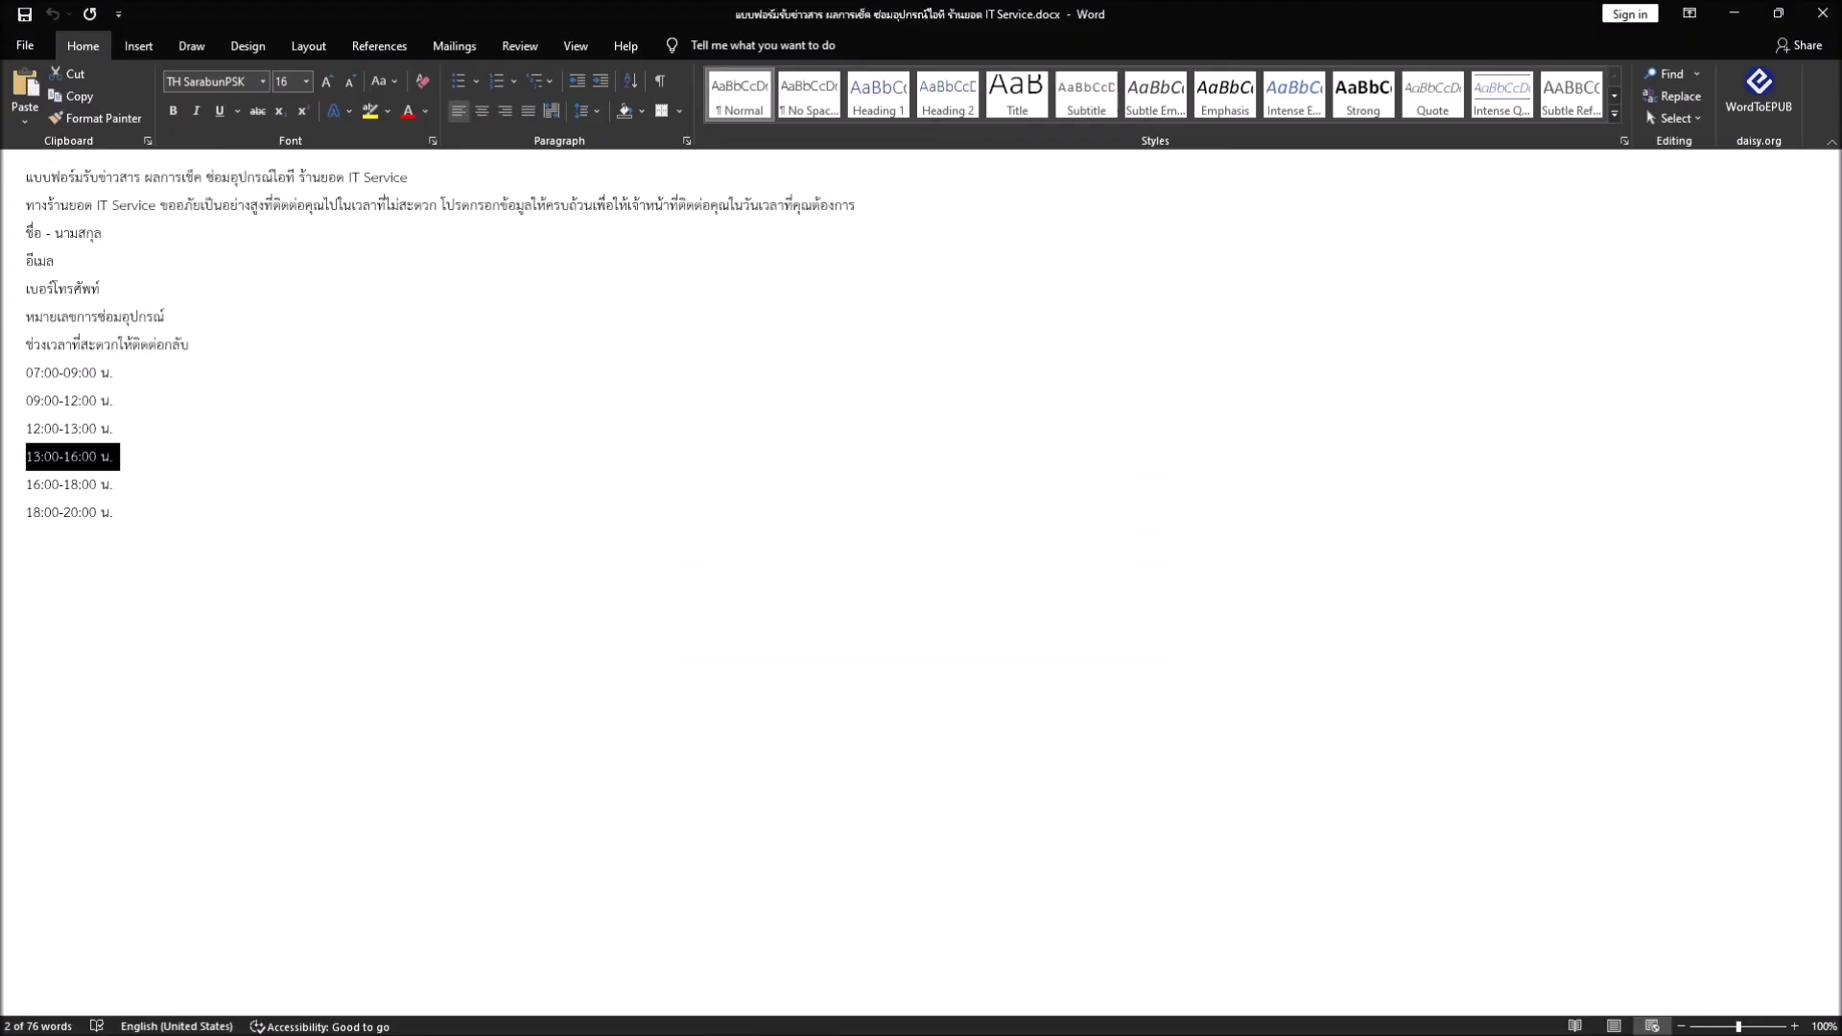
click(112, 485)
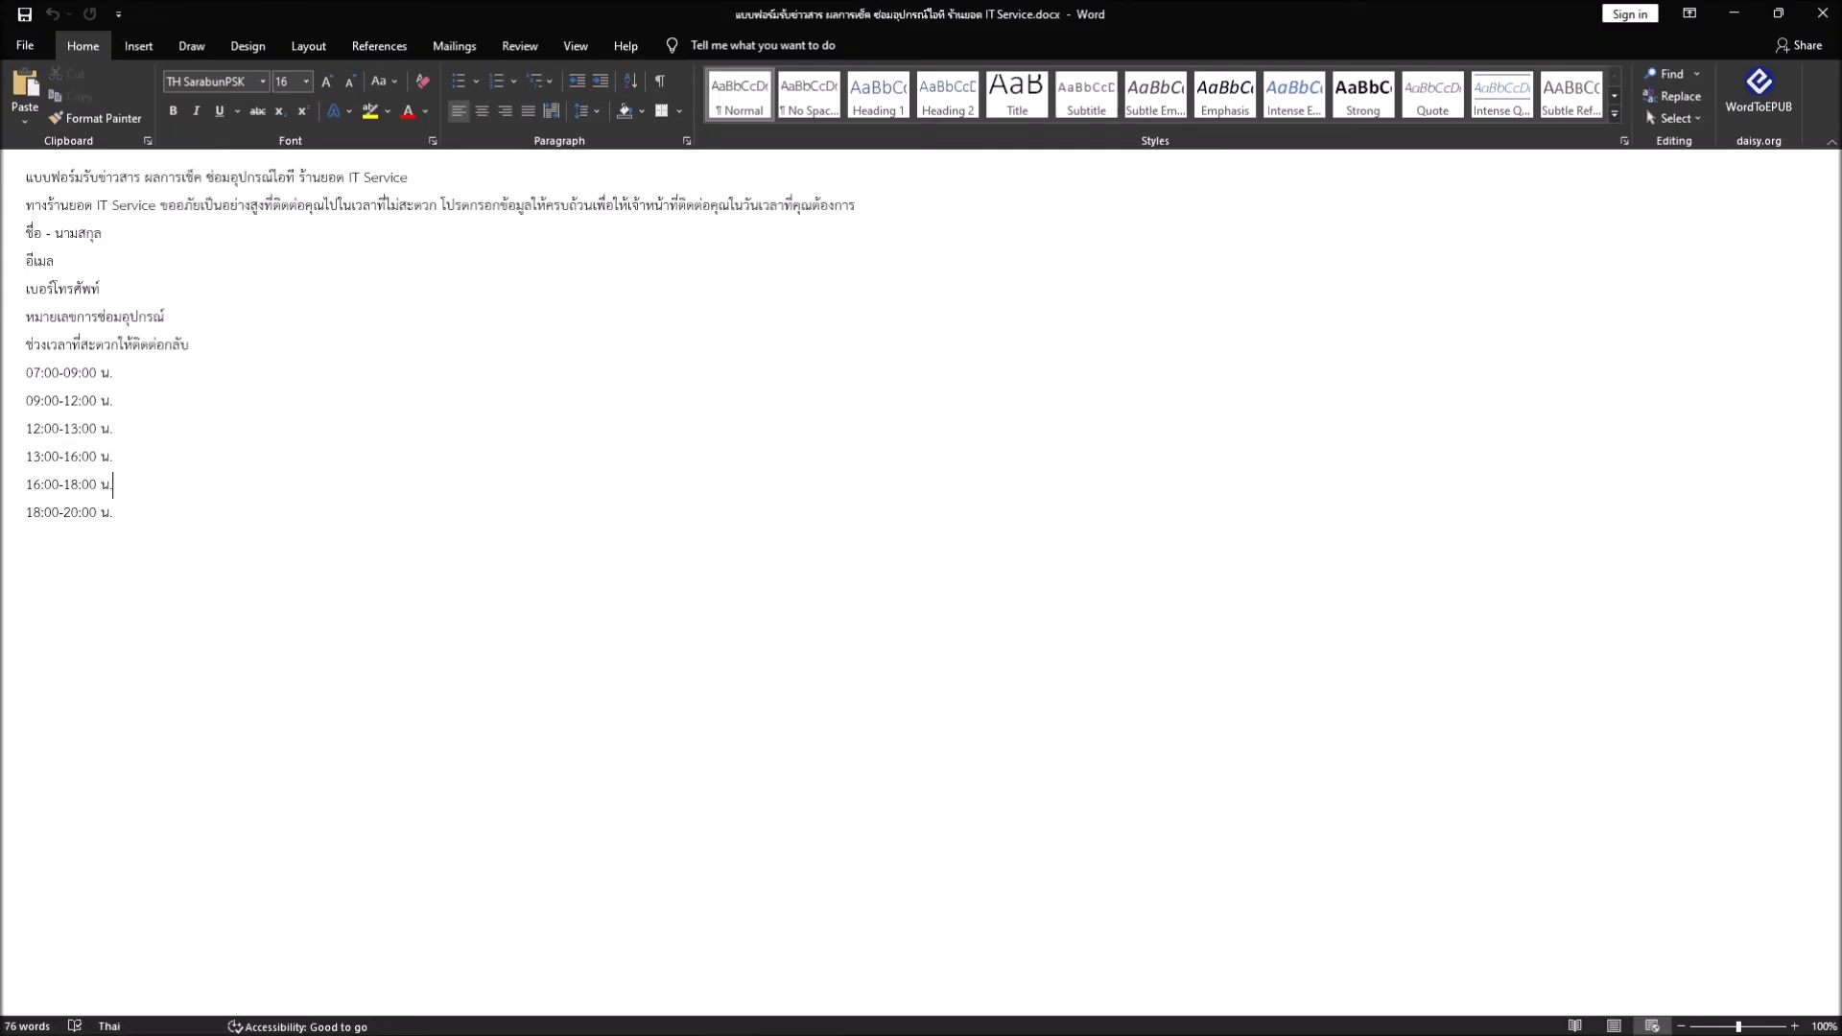
key(shift+Home)
key(ctrl+c)
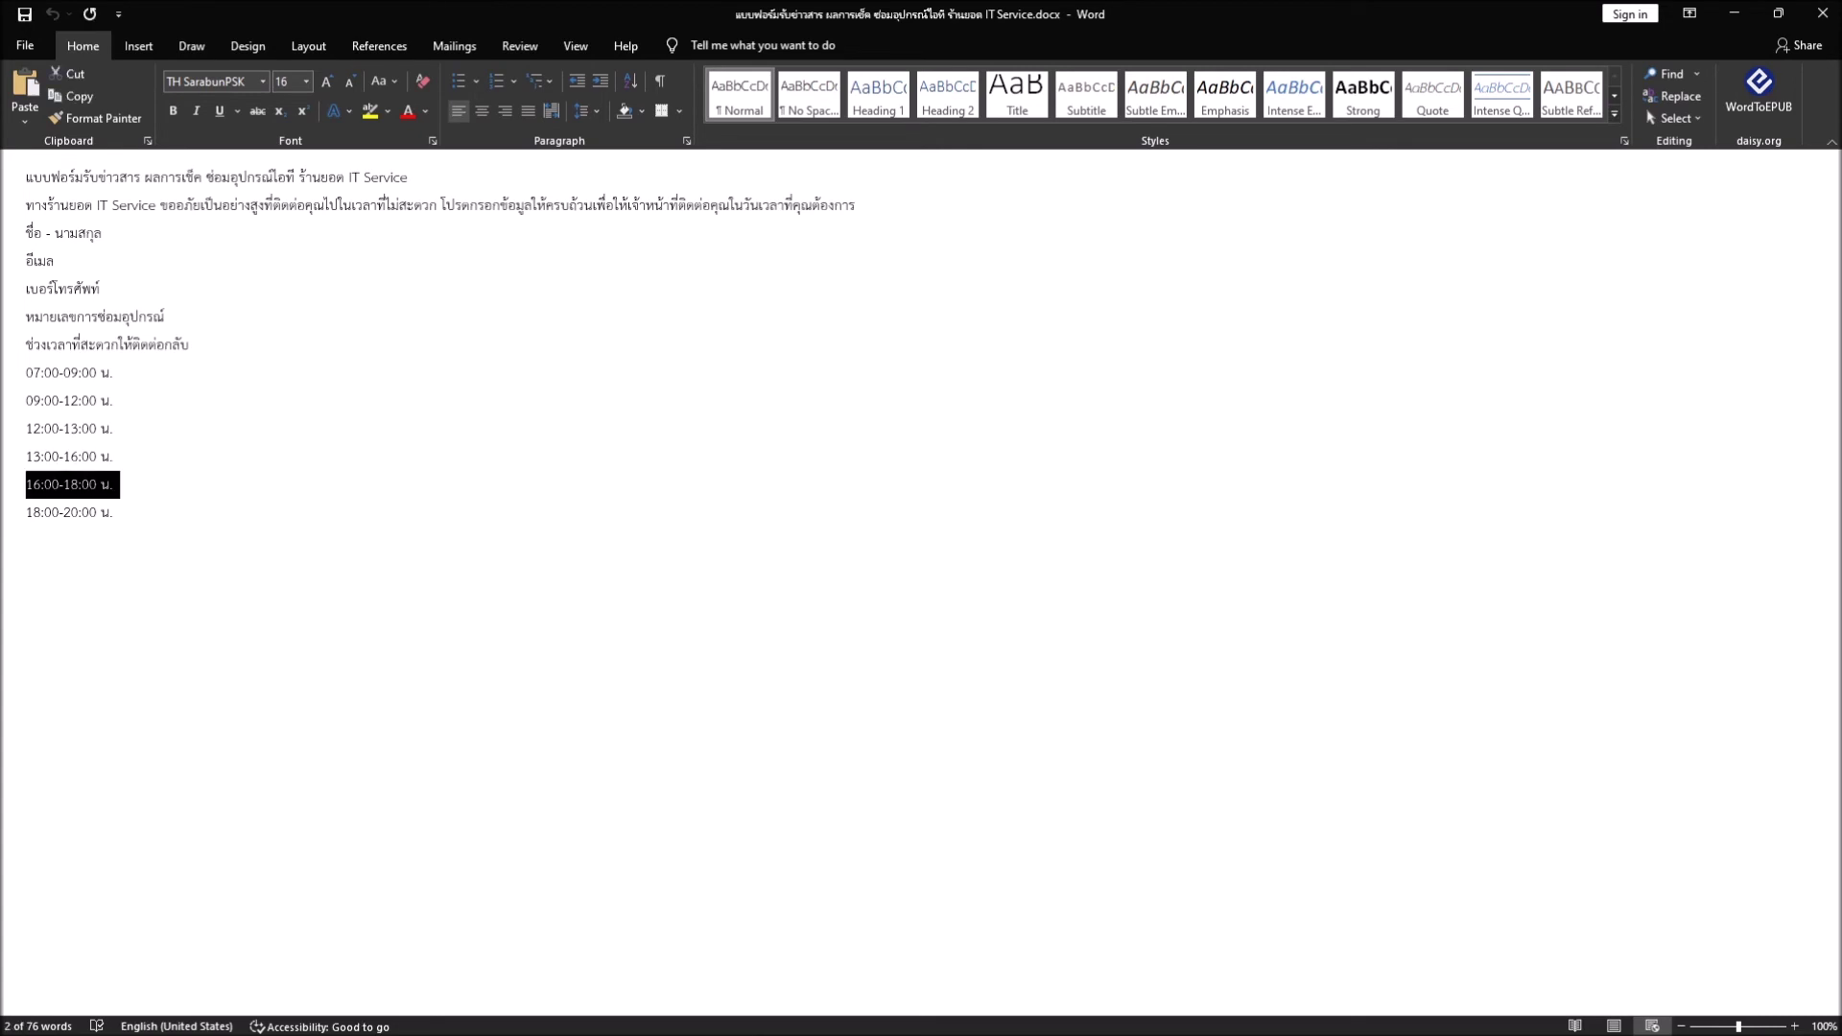
key(alt+Tab)
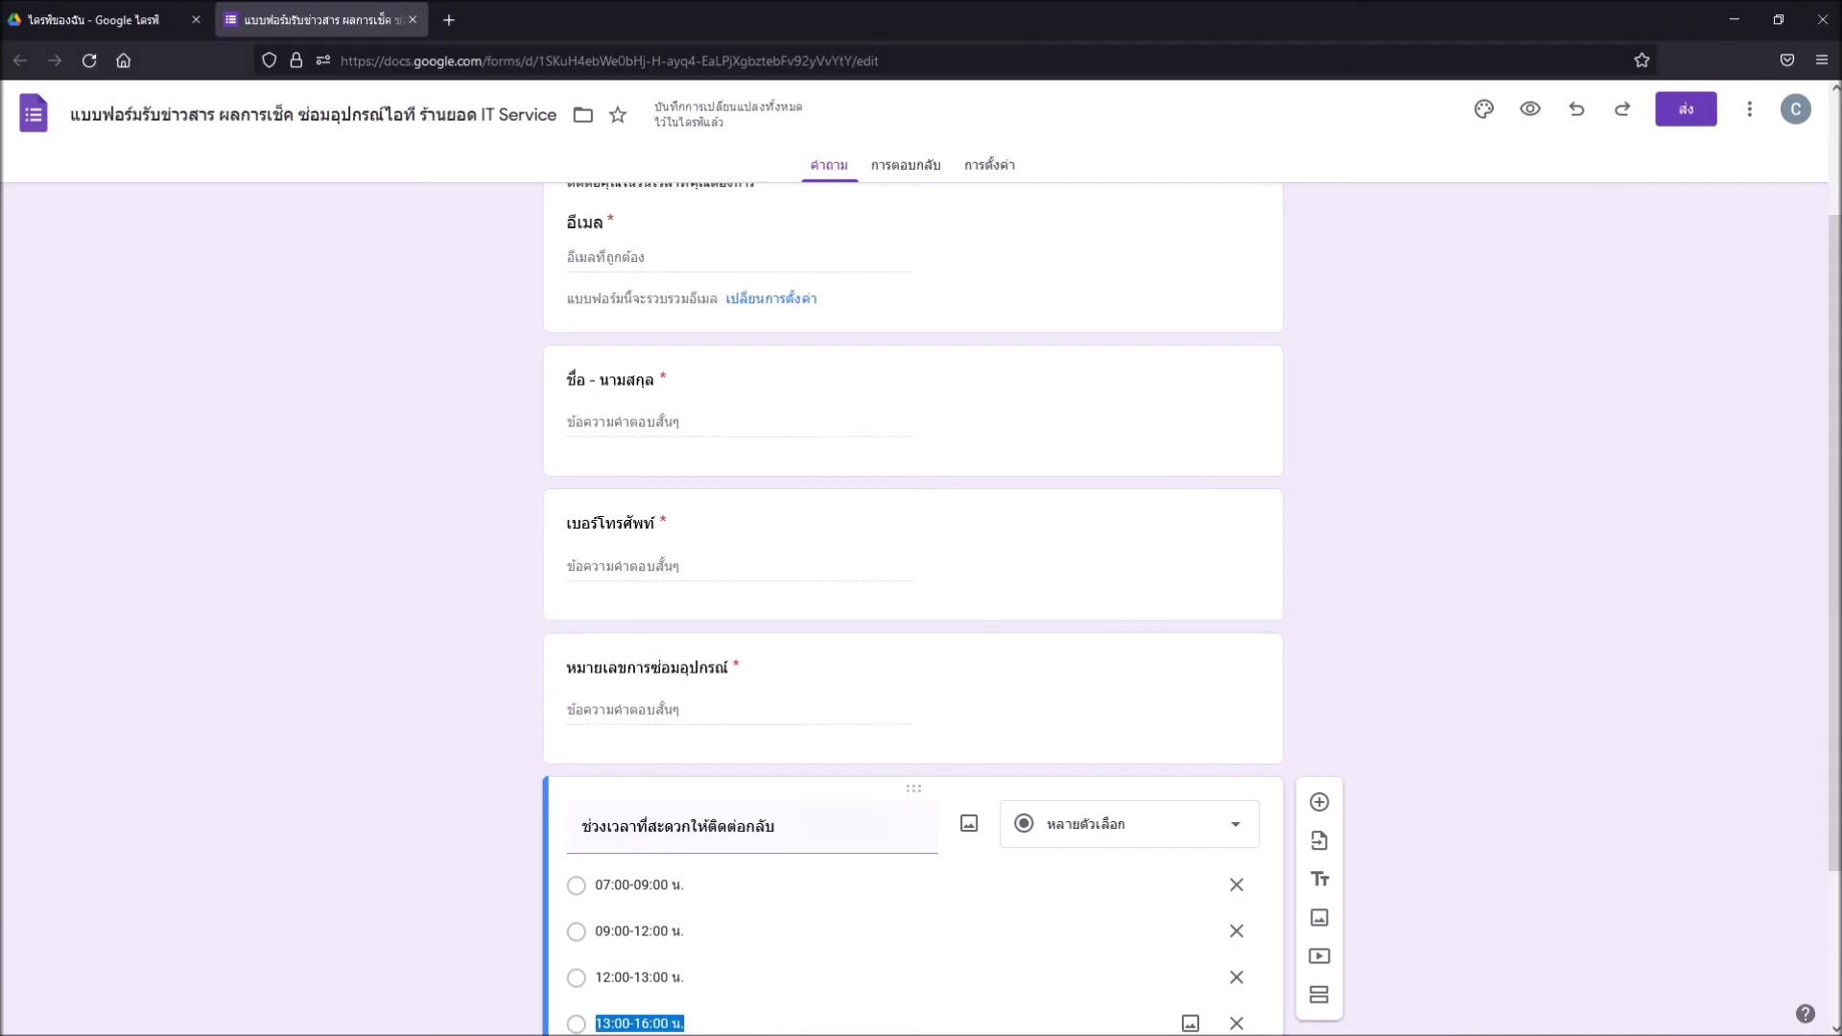
click(597, 1023)
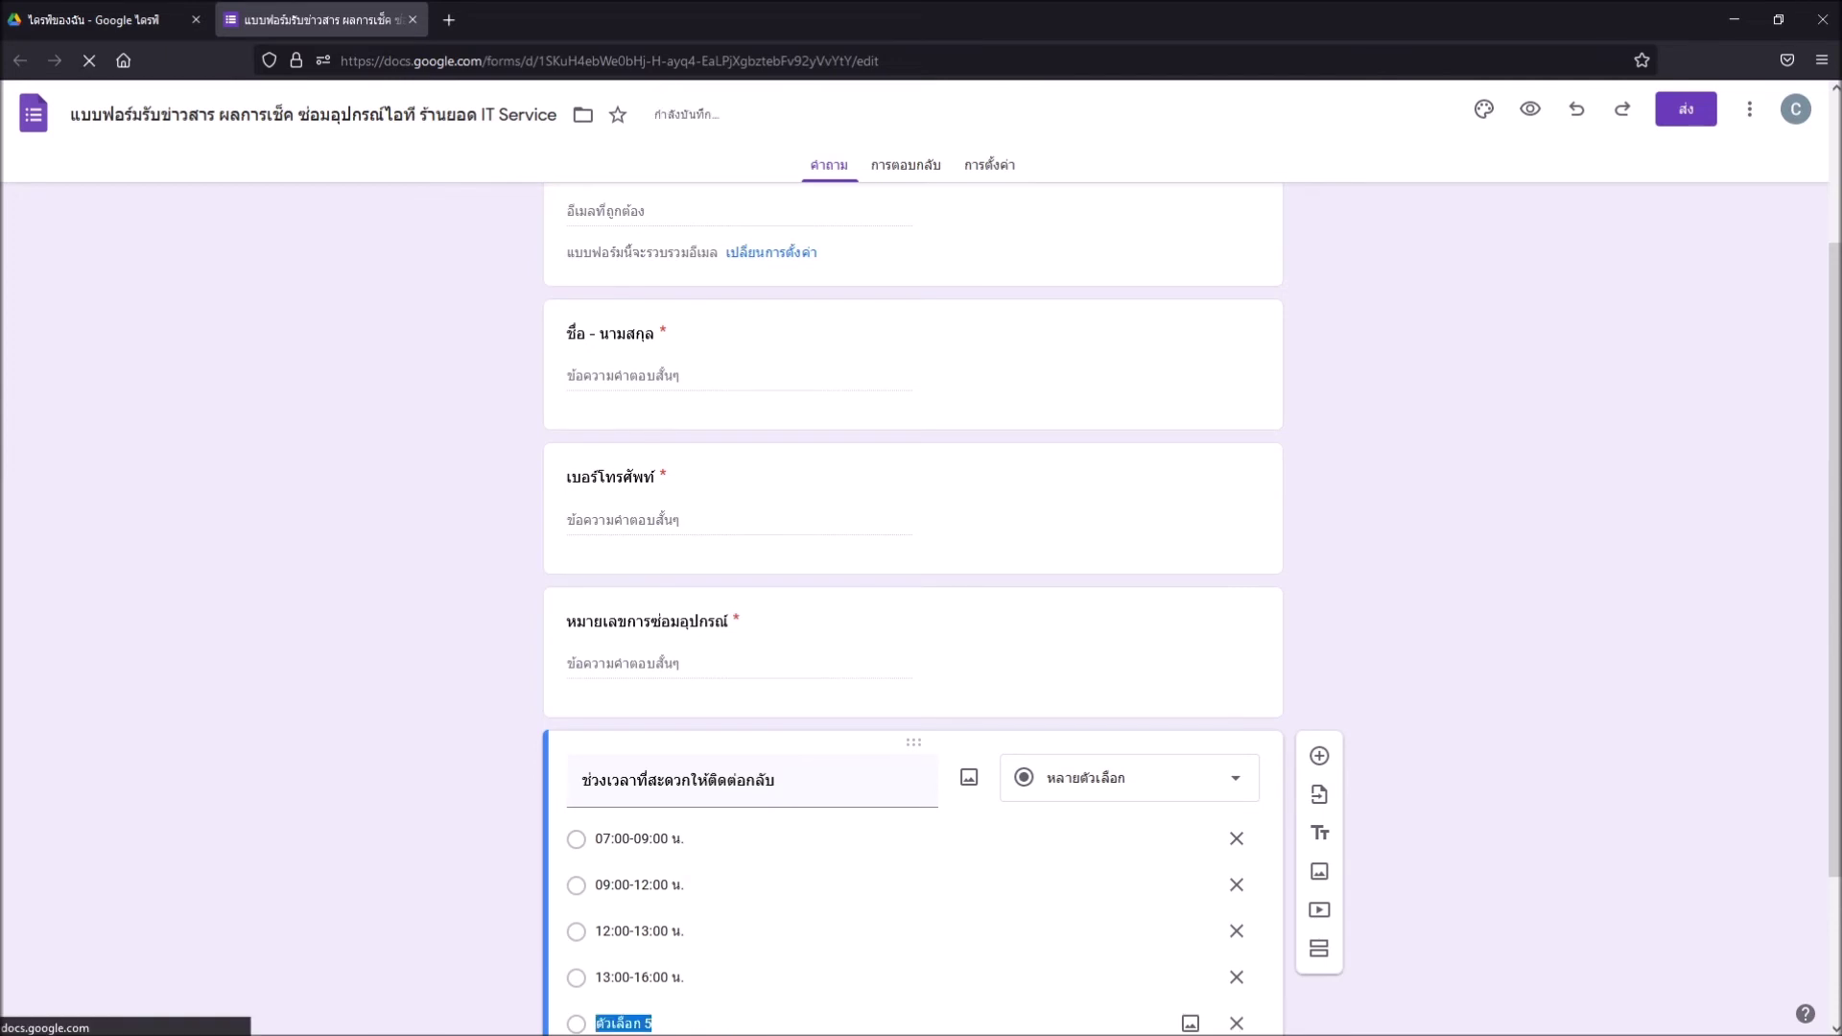
key(BackSpace)
key(ctrl+v)
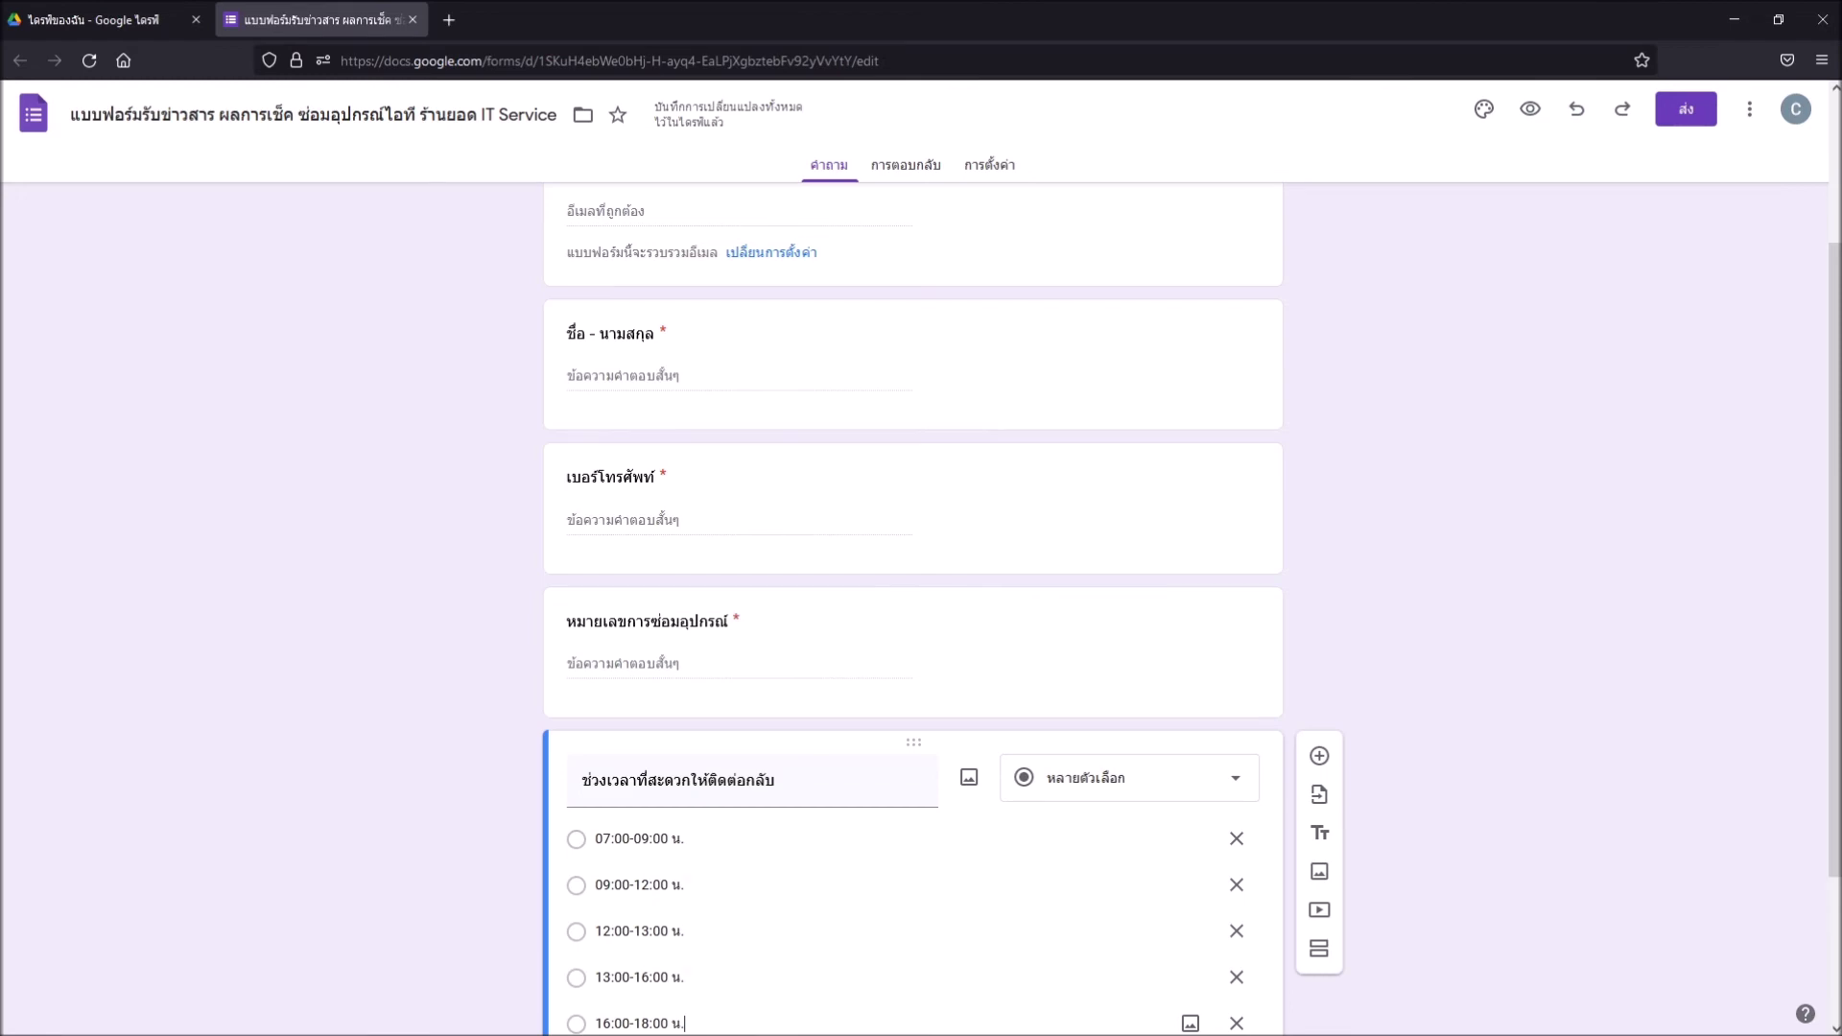
Copy "18:00-20:00 น." from the Word document and add it as the last option of the callback time question.
key(alt+Tab)
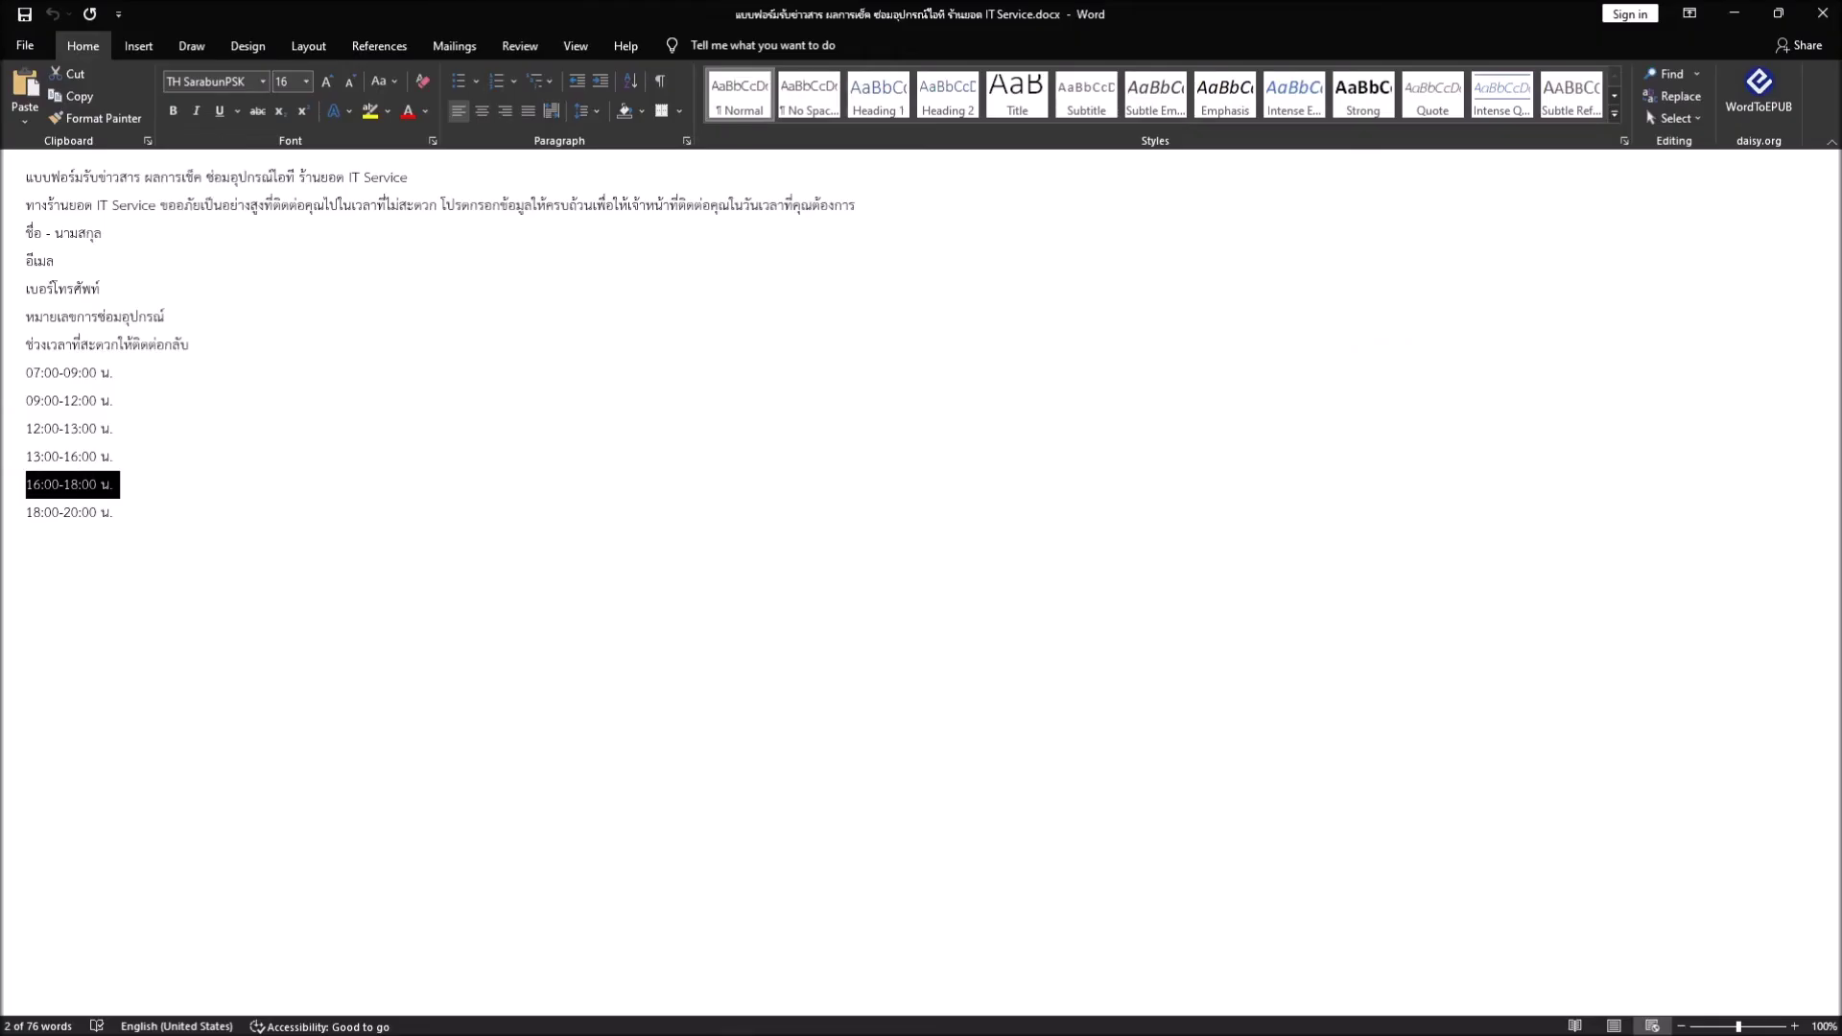
click(112, 513)
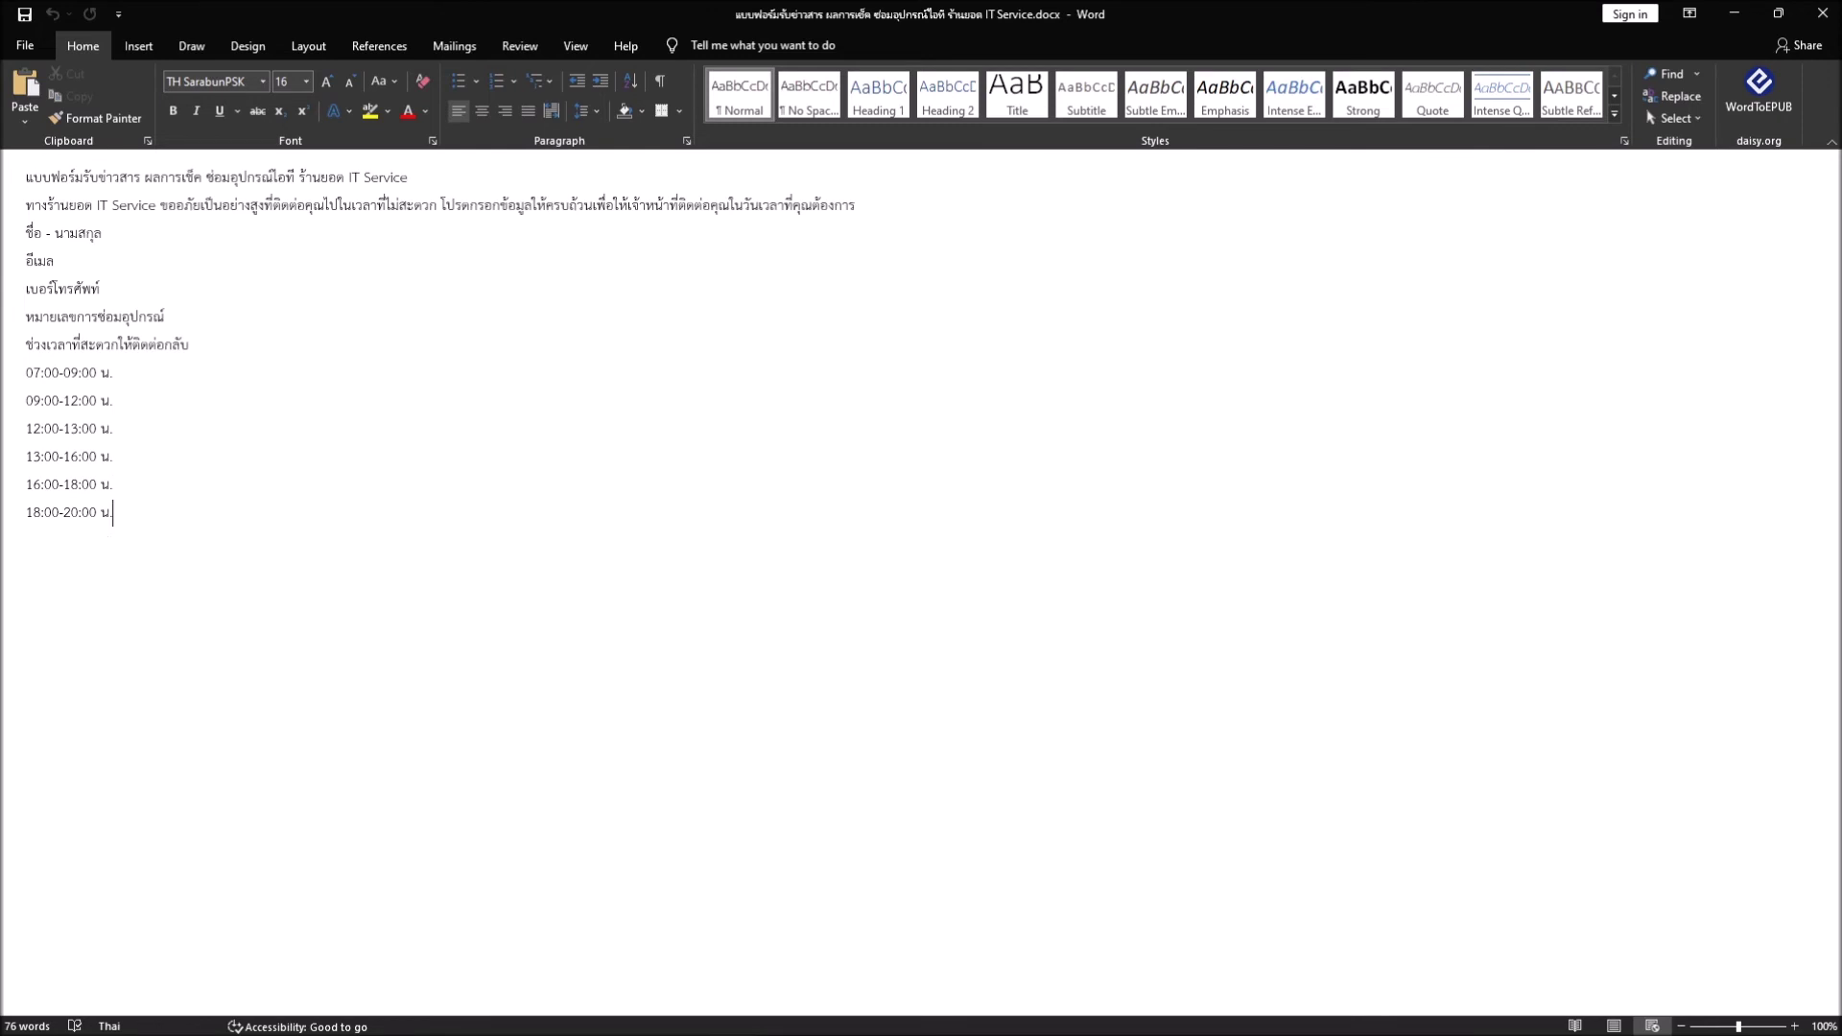
key(shift+Home)
key(Left)
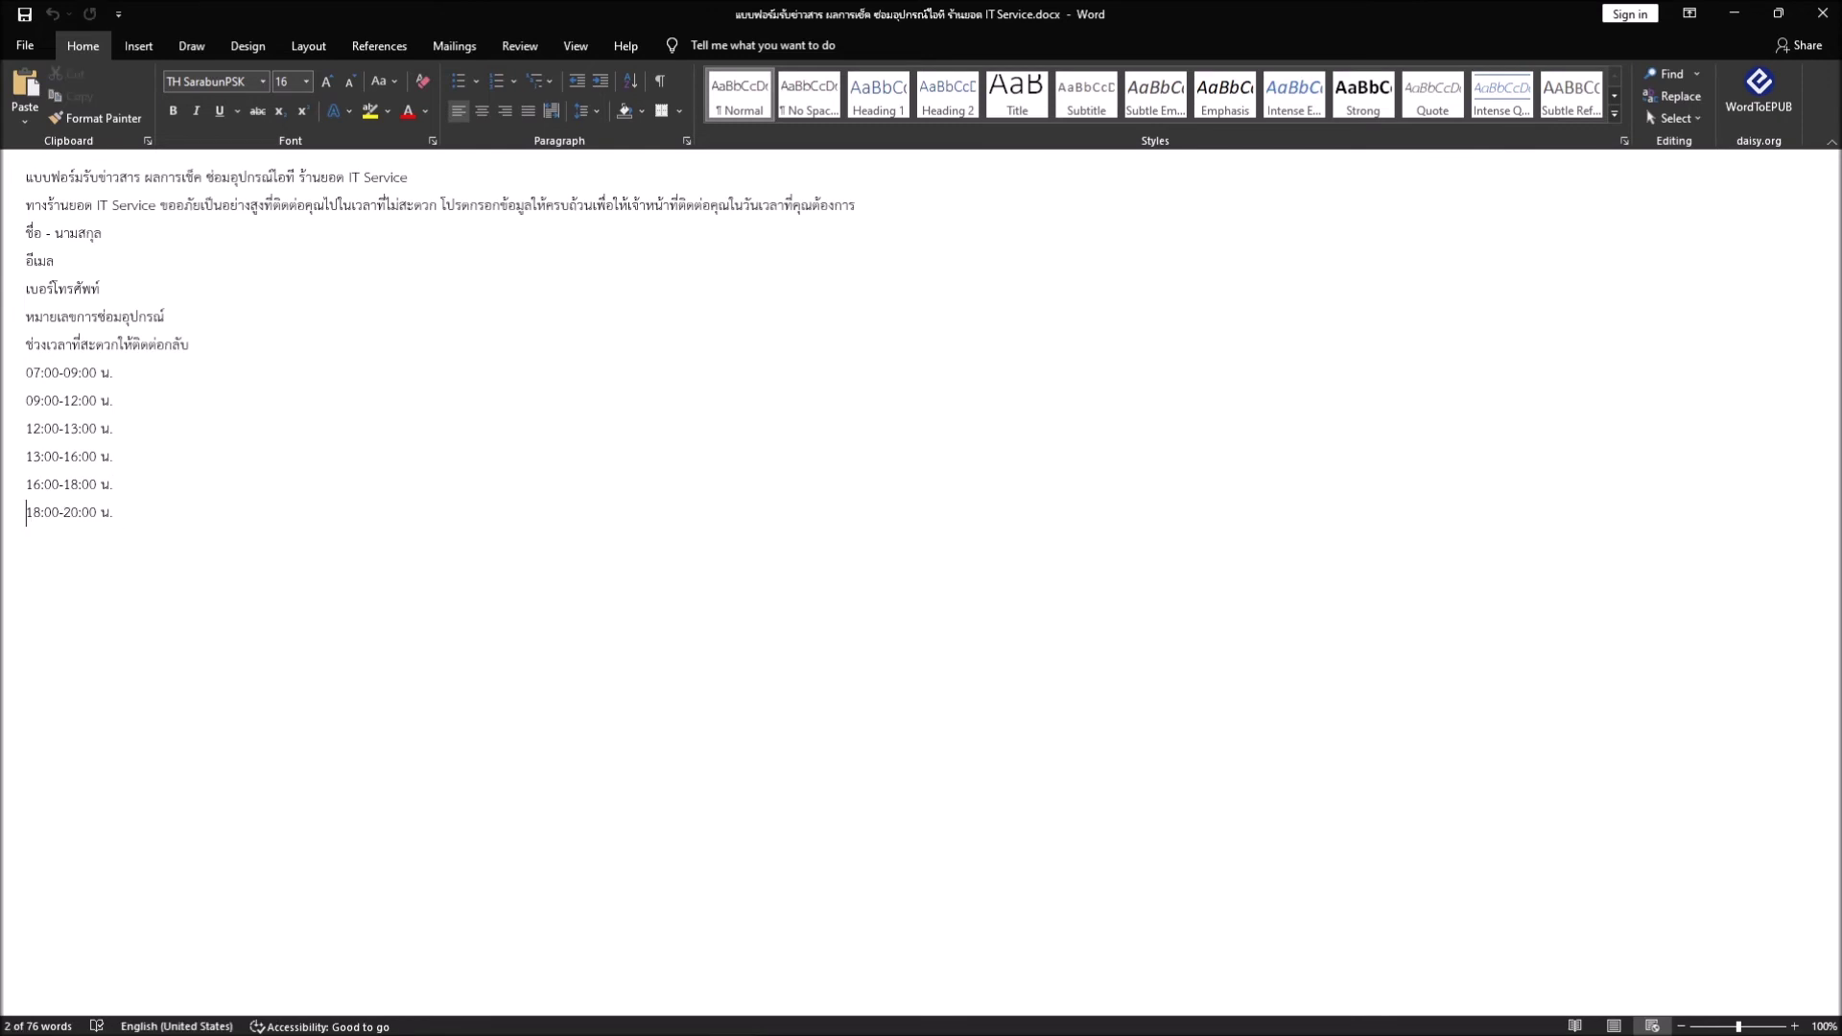
key(shift+End)
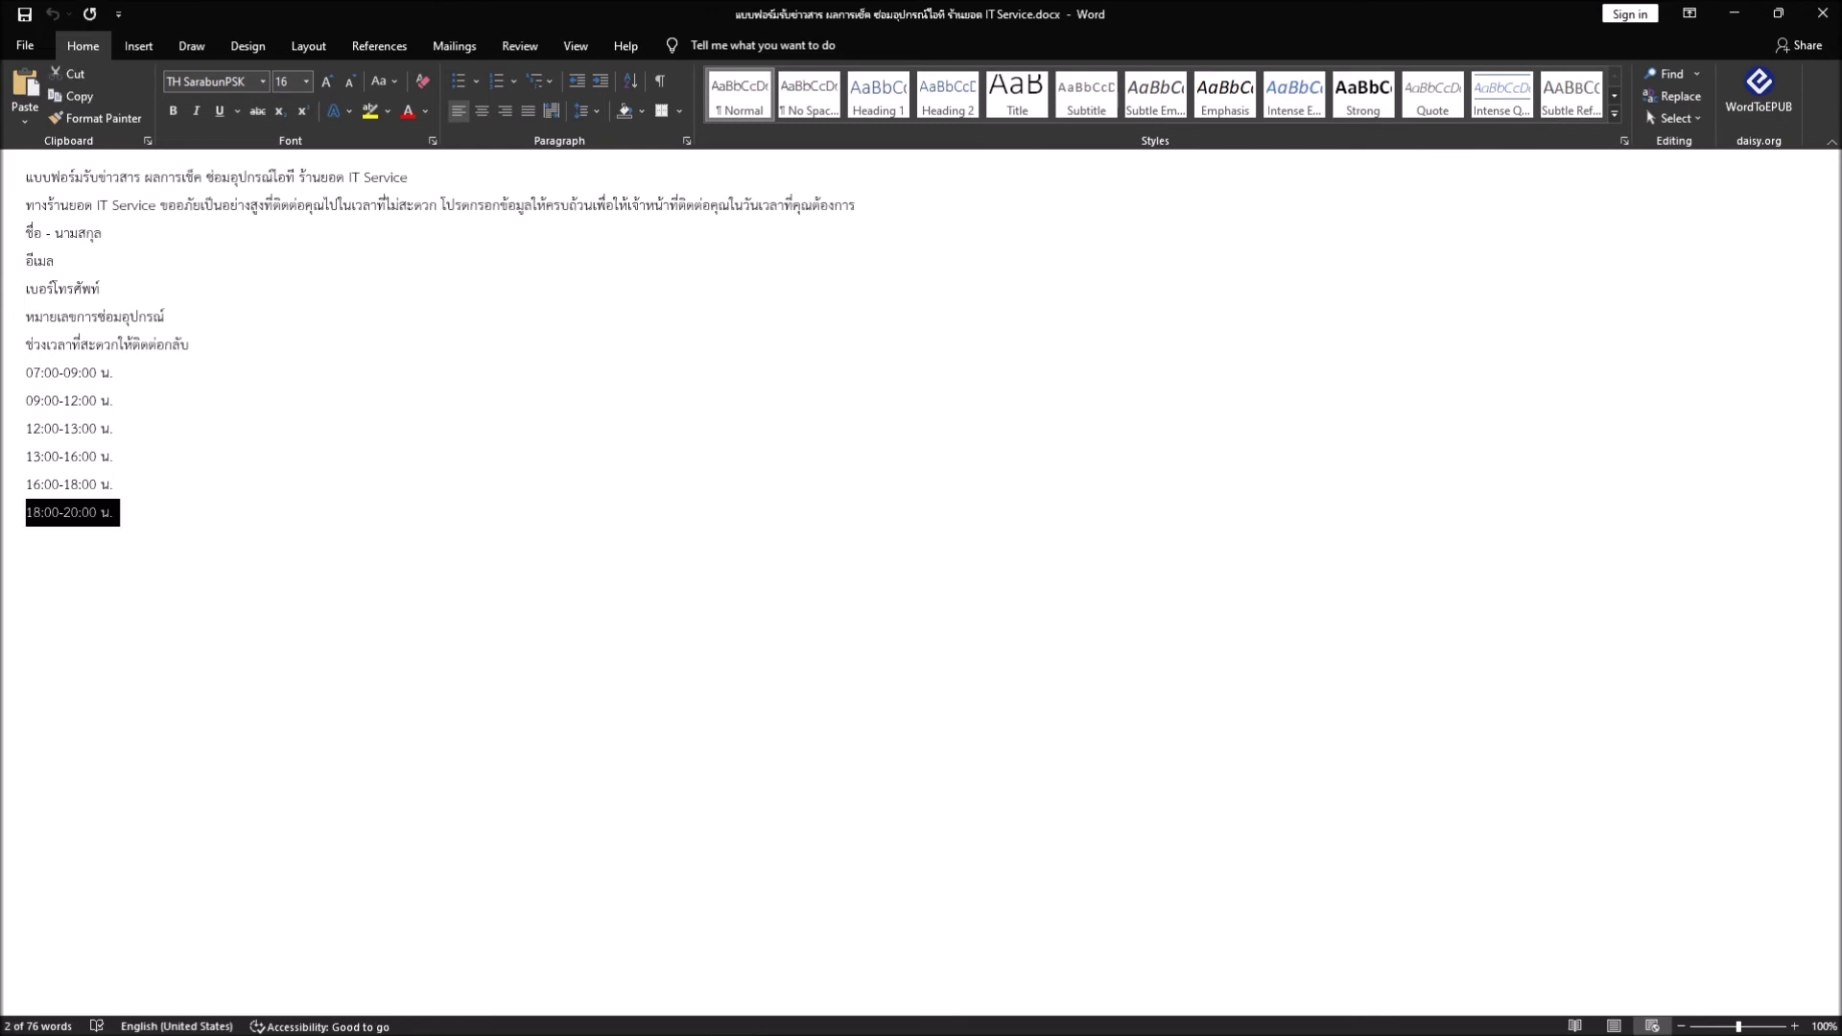
key(alt+Tab)
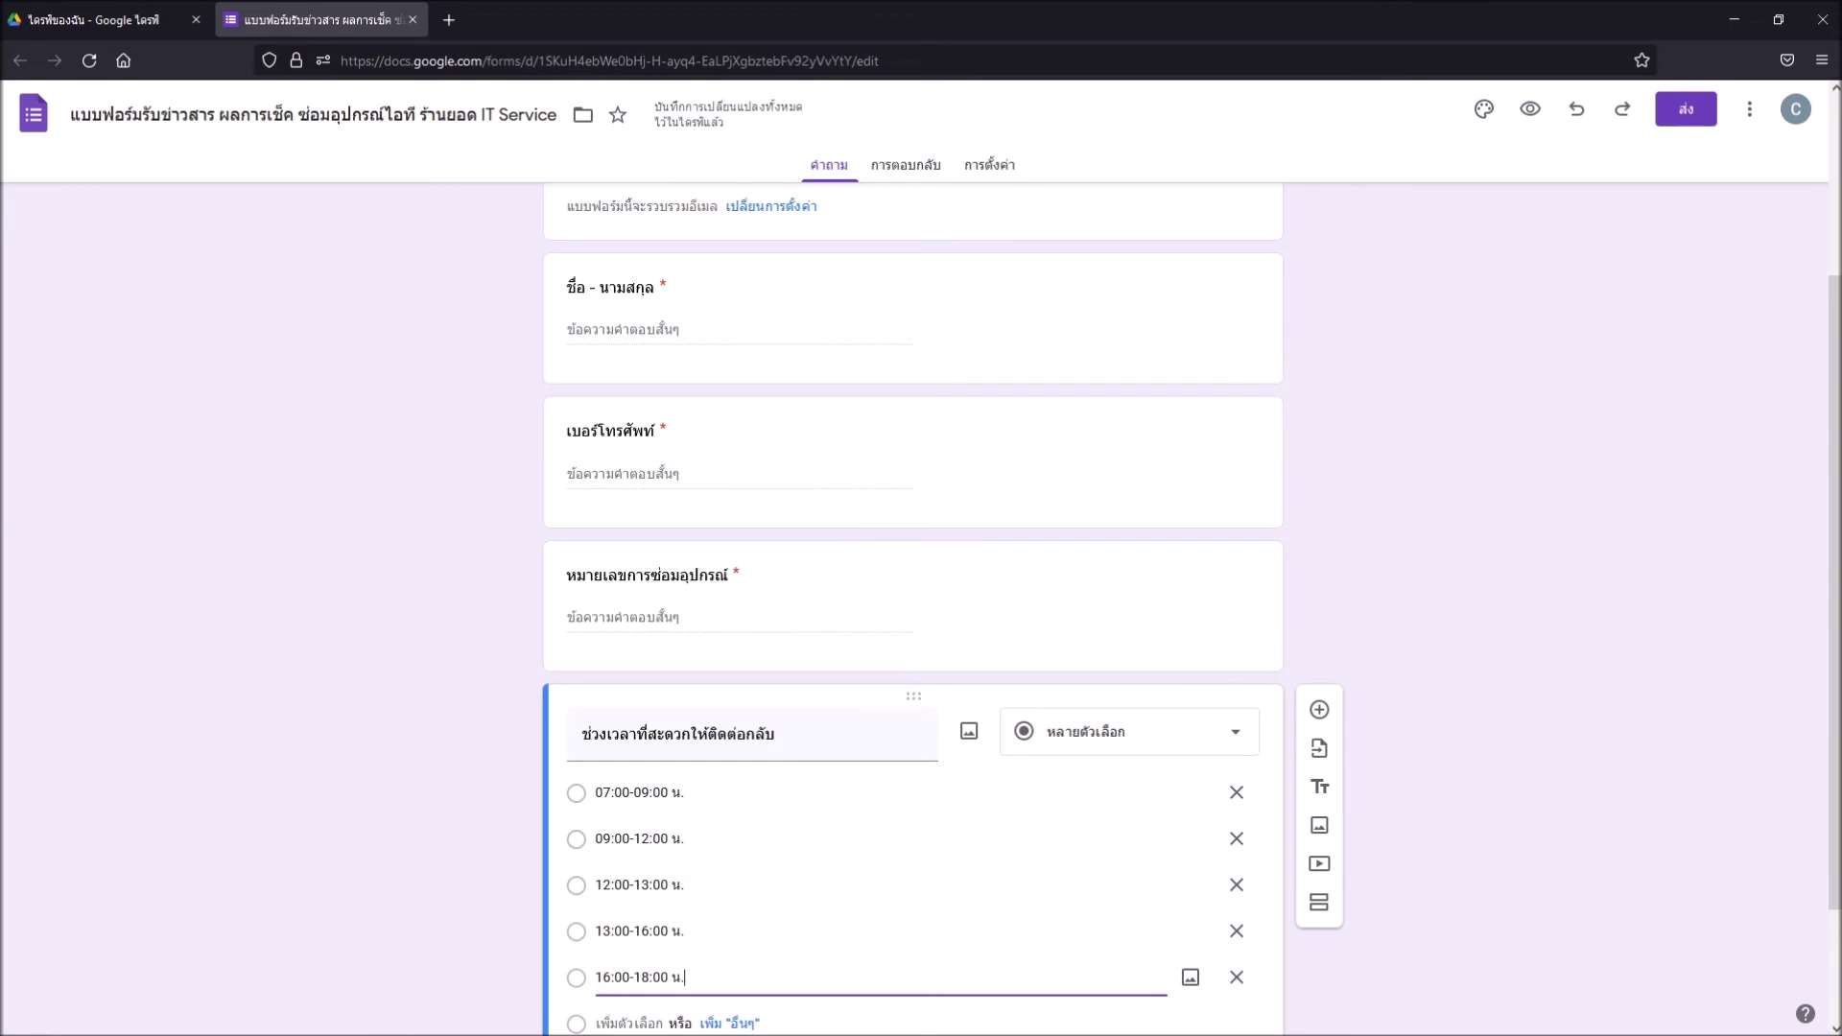
key(Return)
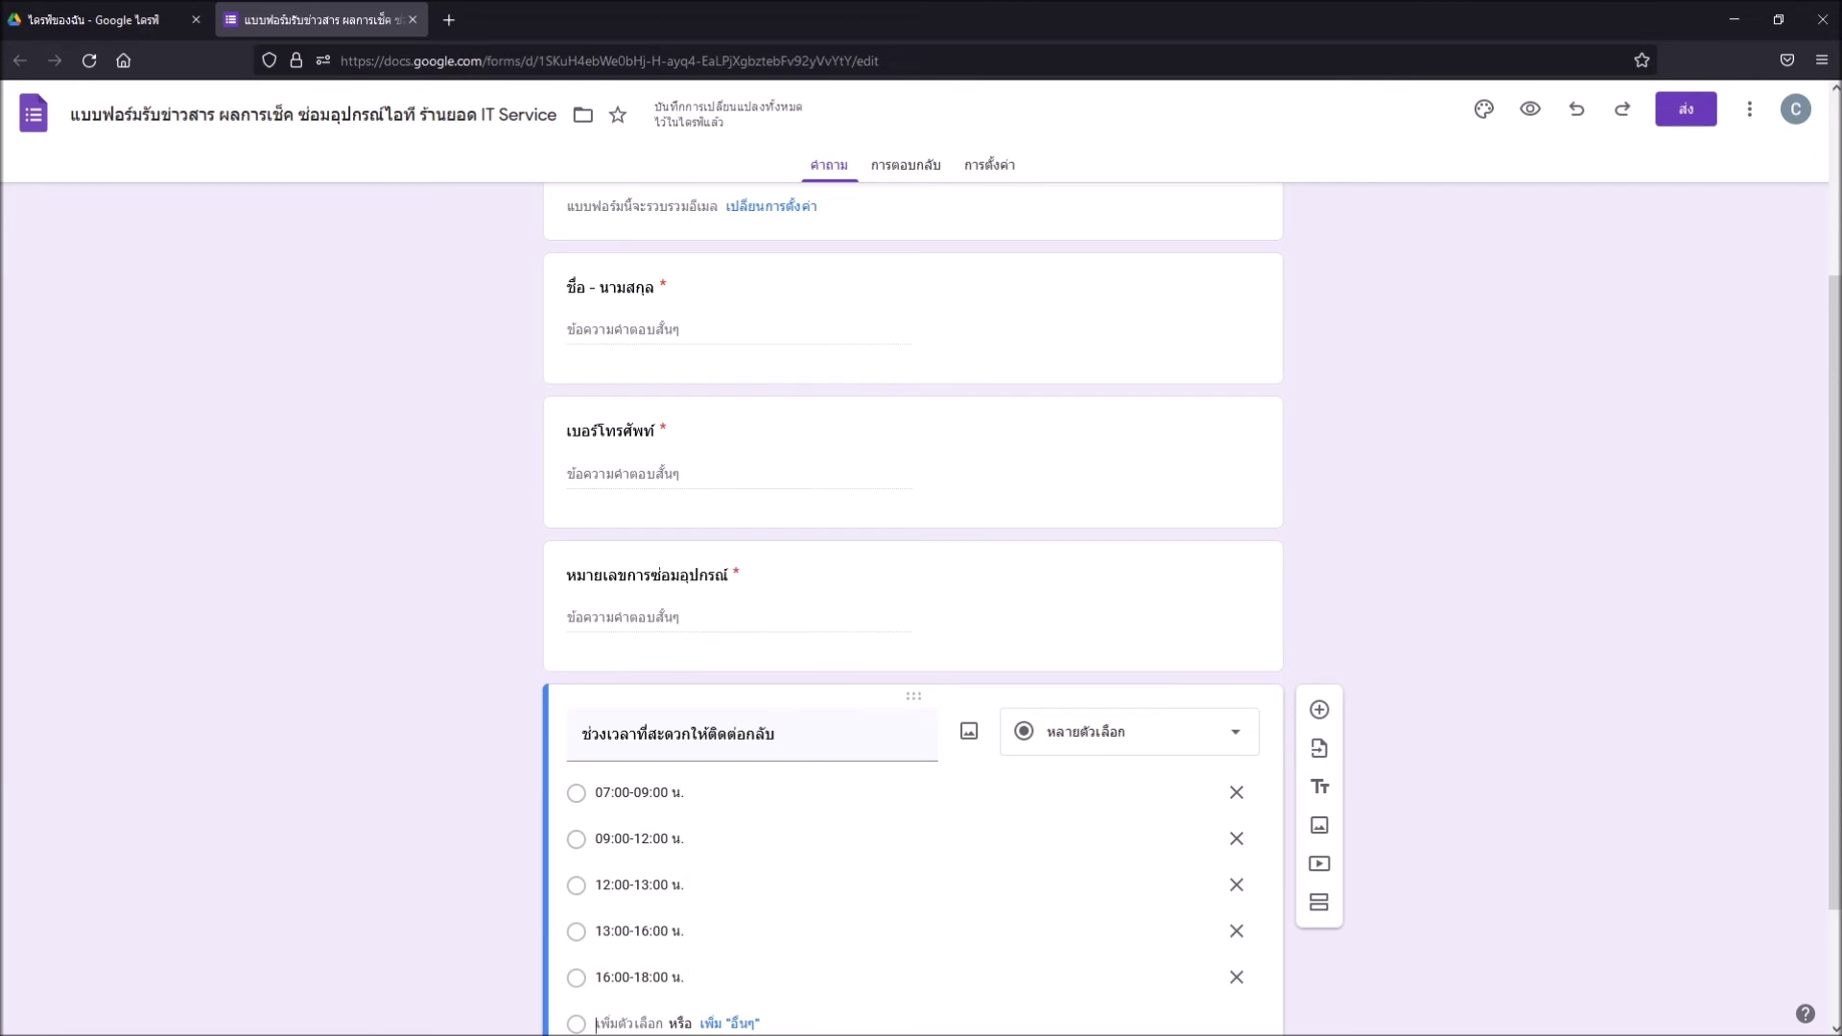
click(597, 1023)
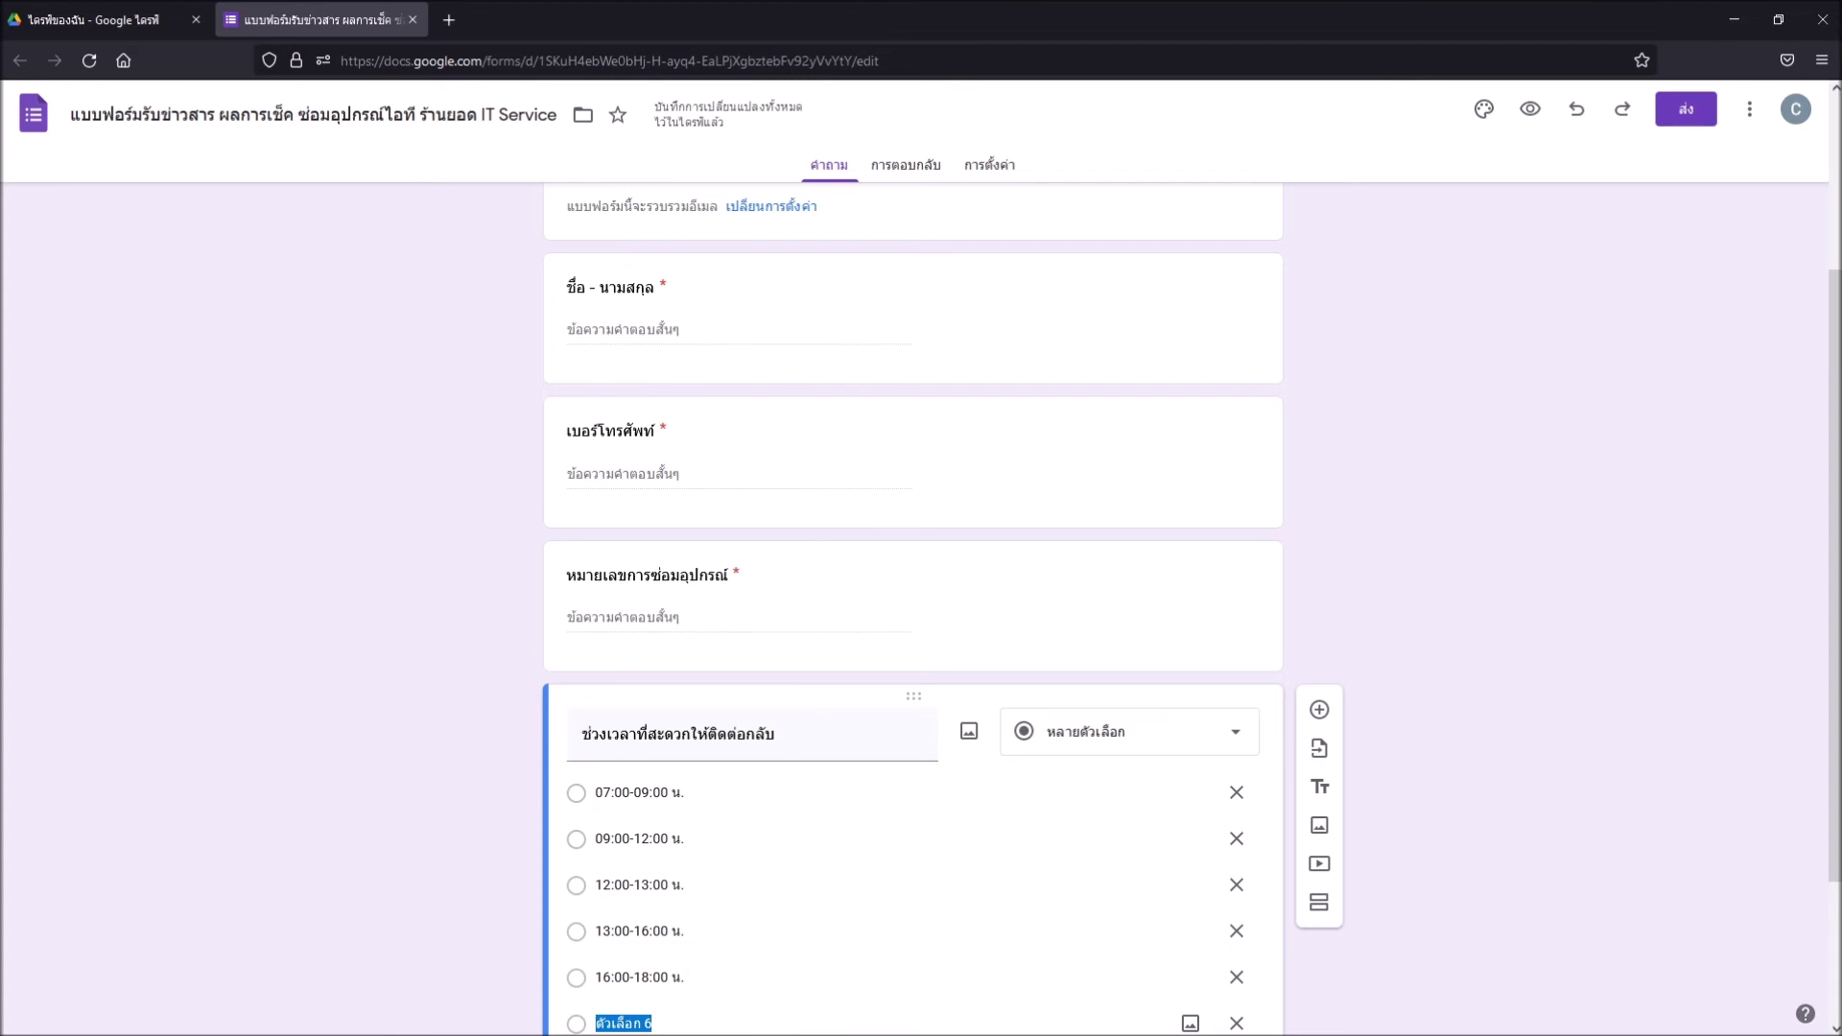
key(BackSpace)
text(18:00-20:00 น.)
Delete the "12:00-13:00 น." option from the "ช่วงเวลาที่สะดวกให้ติดต่อกลับ" question.
click(685, 885)
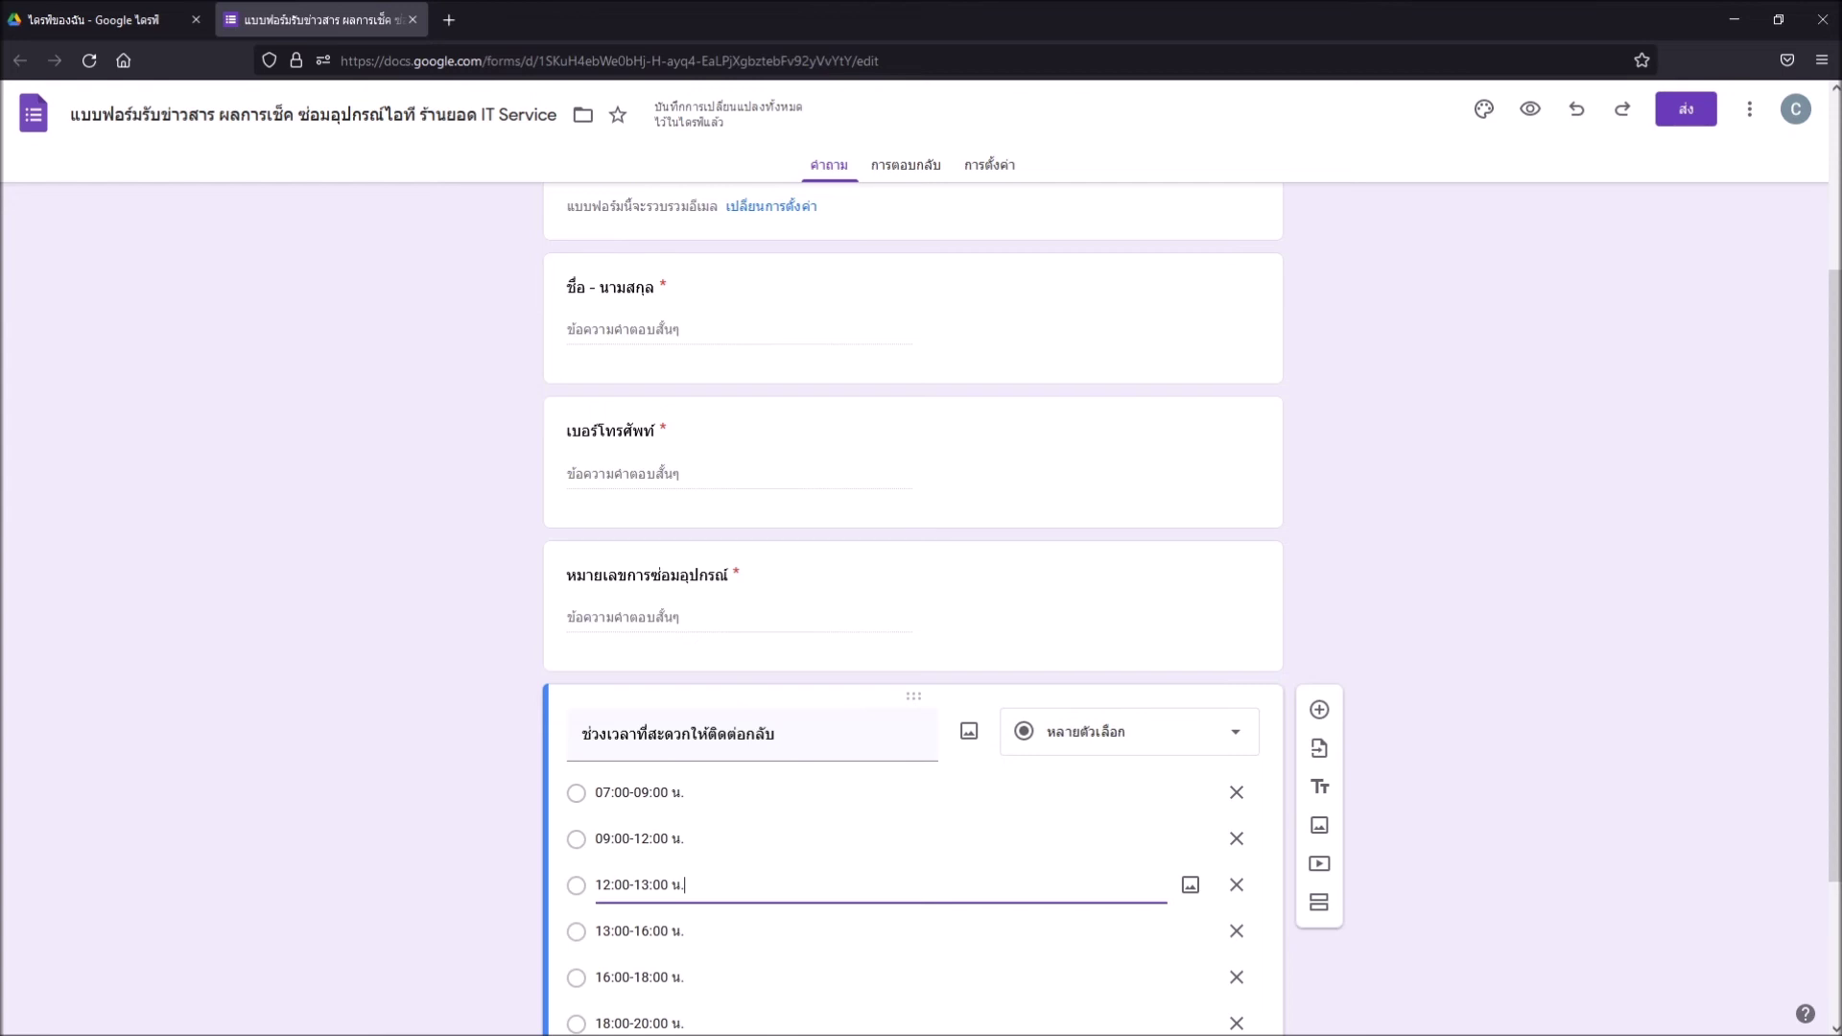
key(ctrl+a)
key(BackSpace)
key(BackSpace)
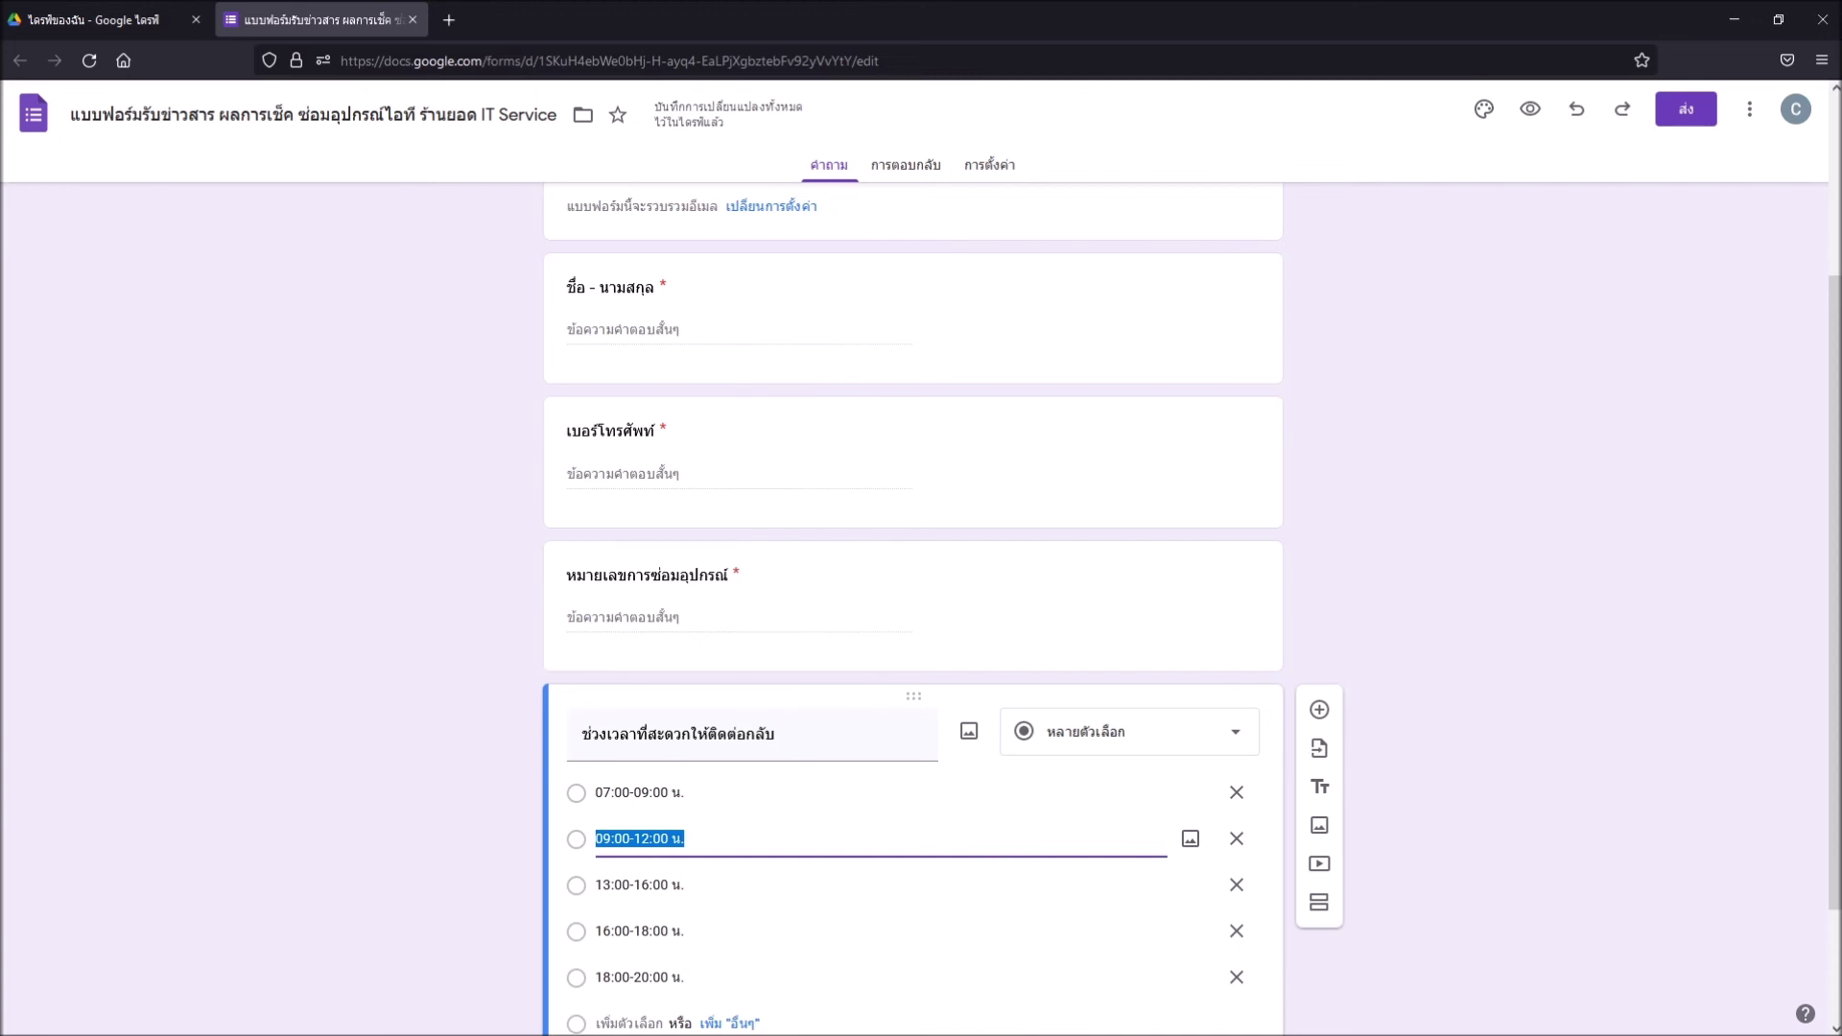
Check the end of the list in the Word document and add an "อื่นๆ" option to the callback time question.
key(alt+Tab)
key(Left)
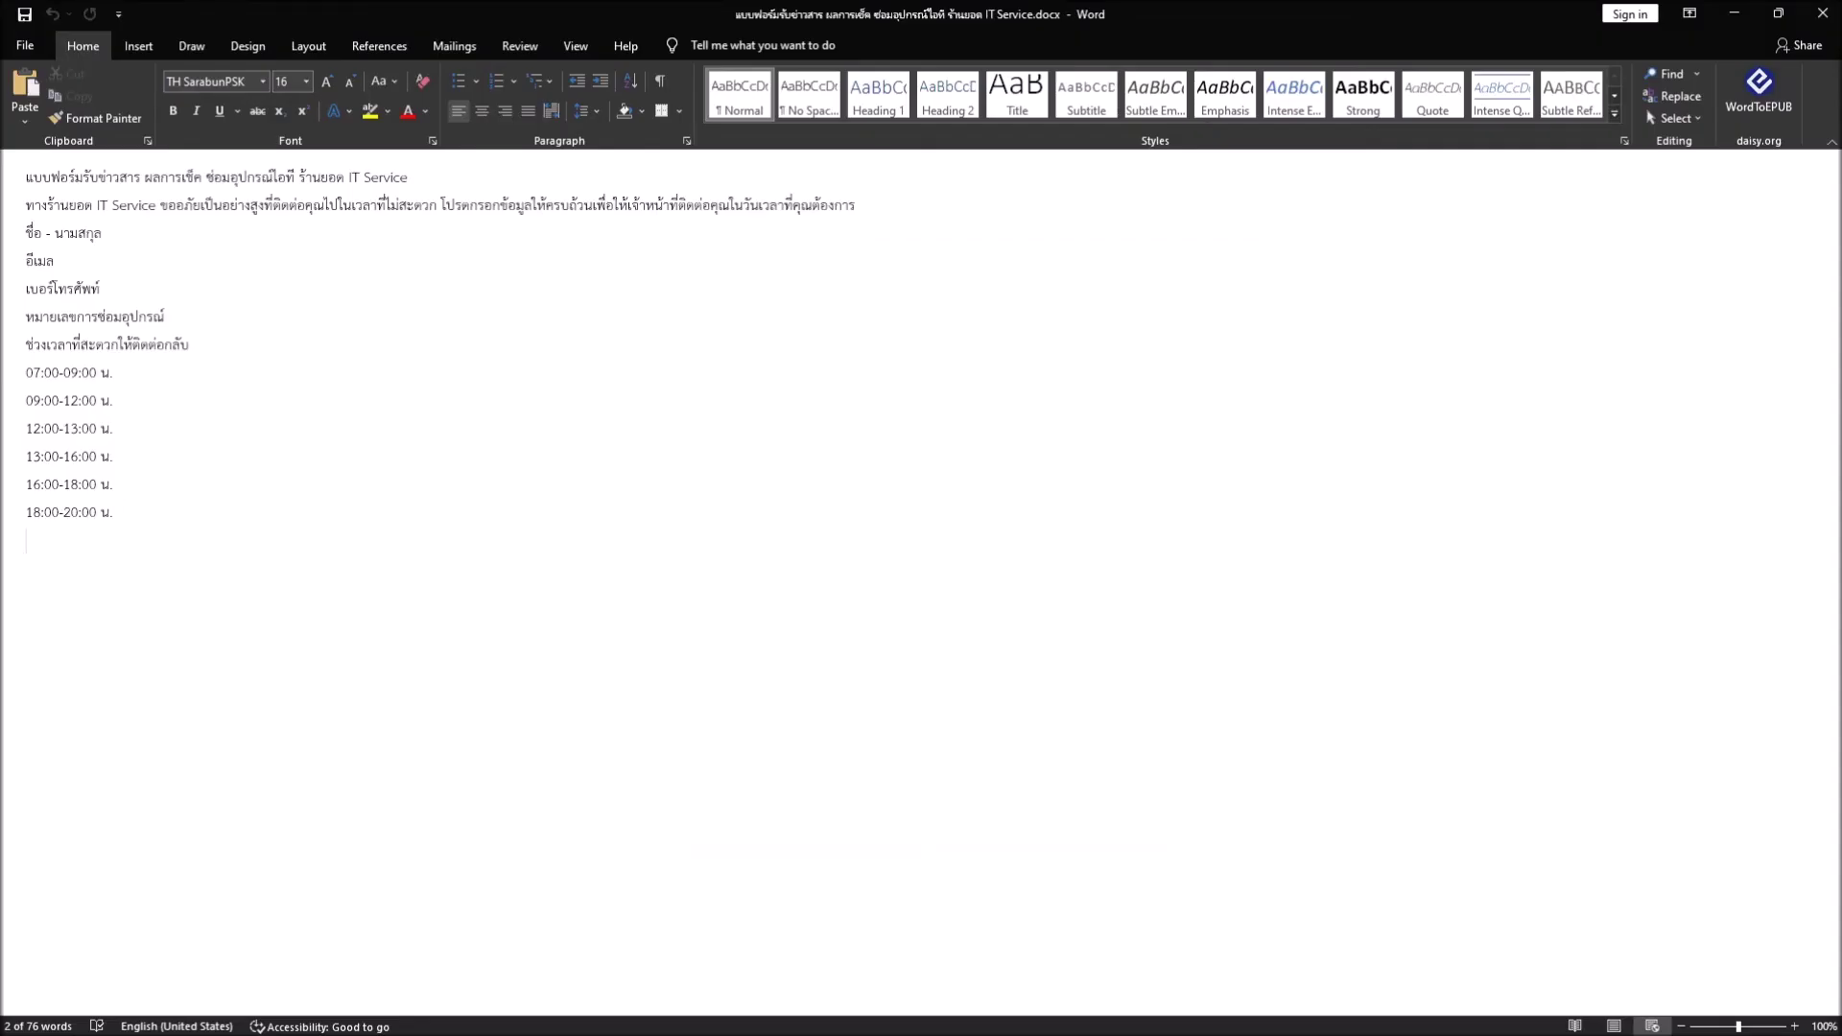
key(Down)
key(alt+Tab)
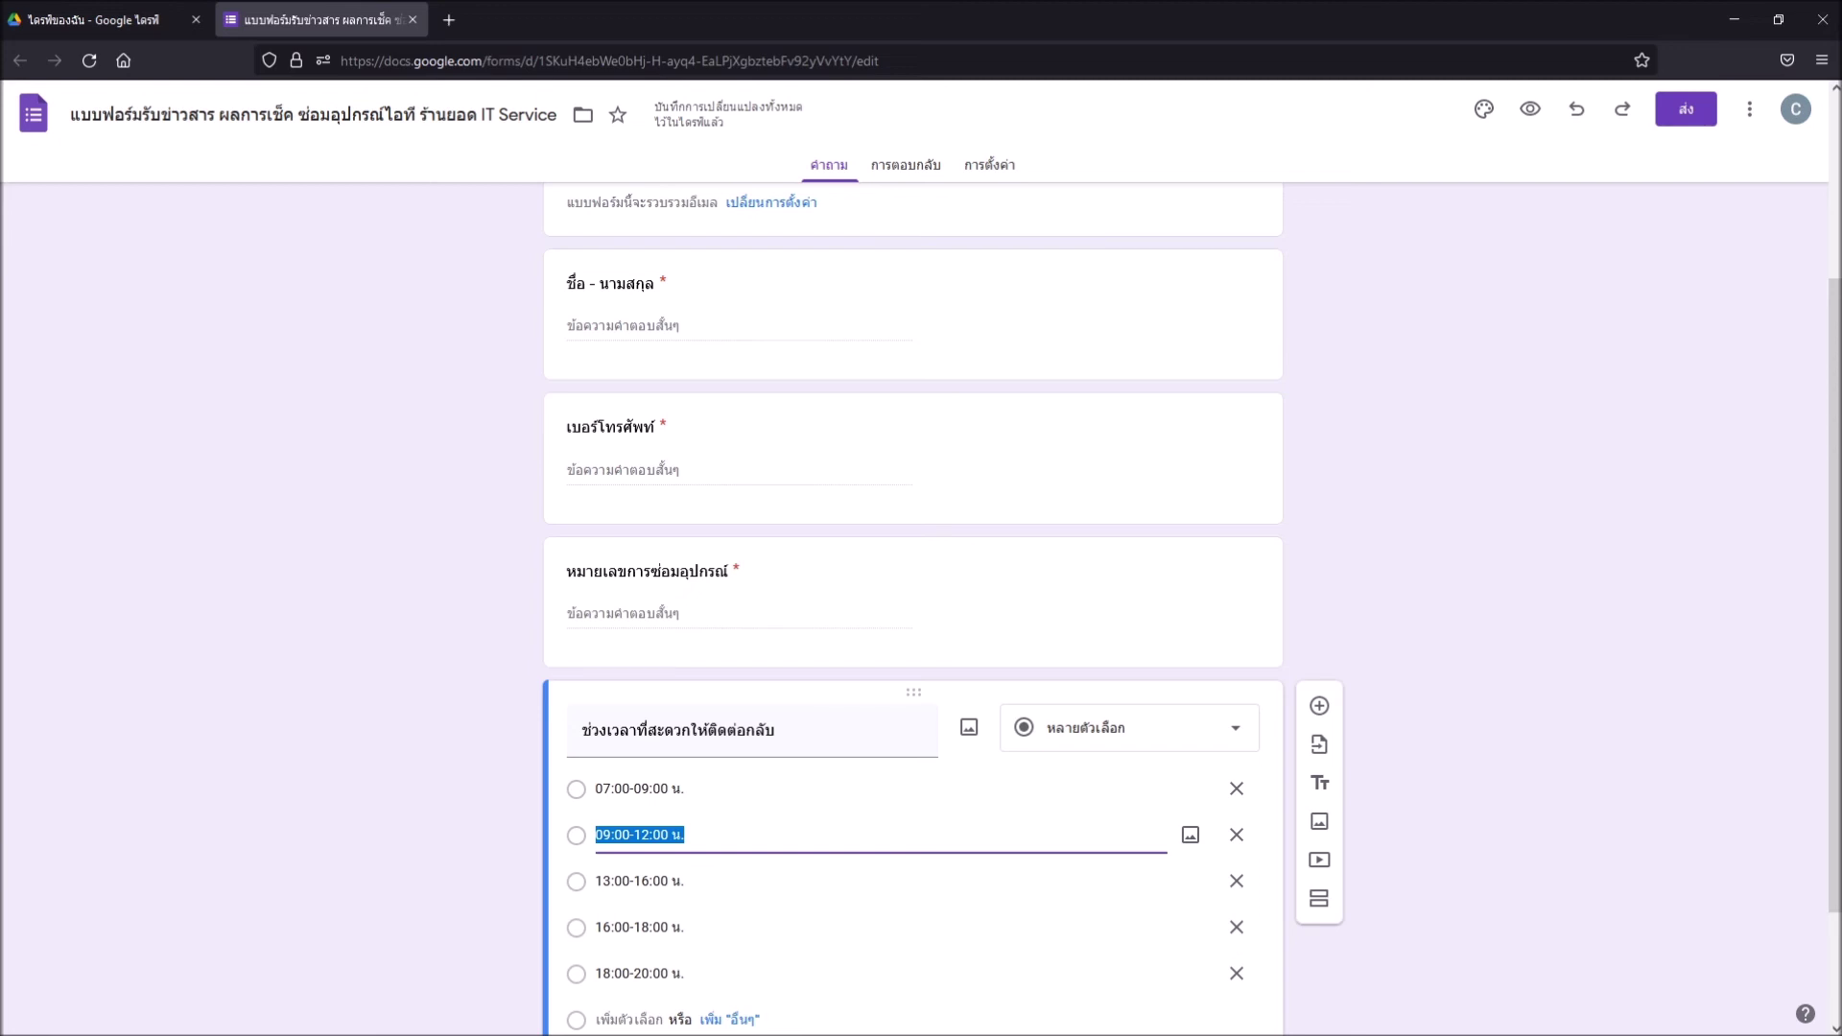
click(729, 1019)
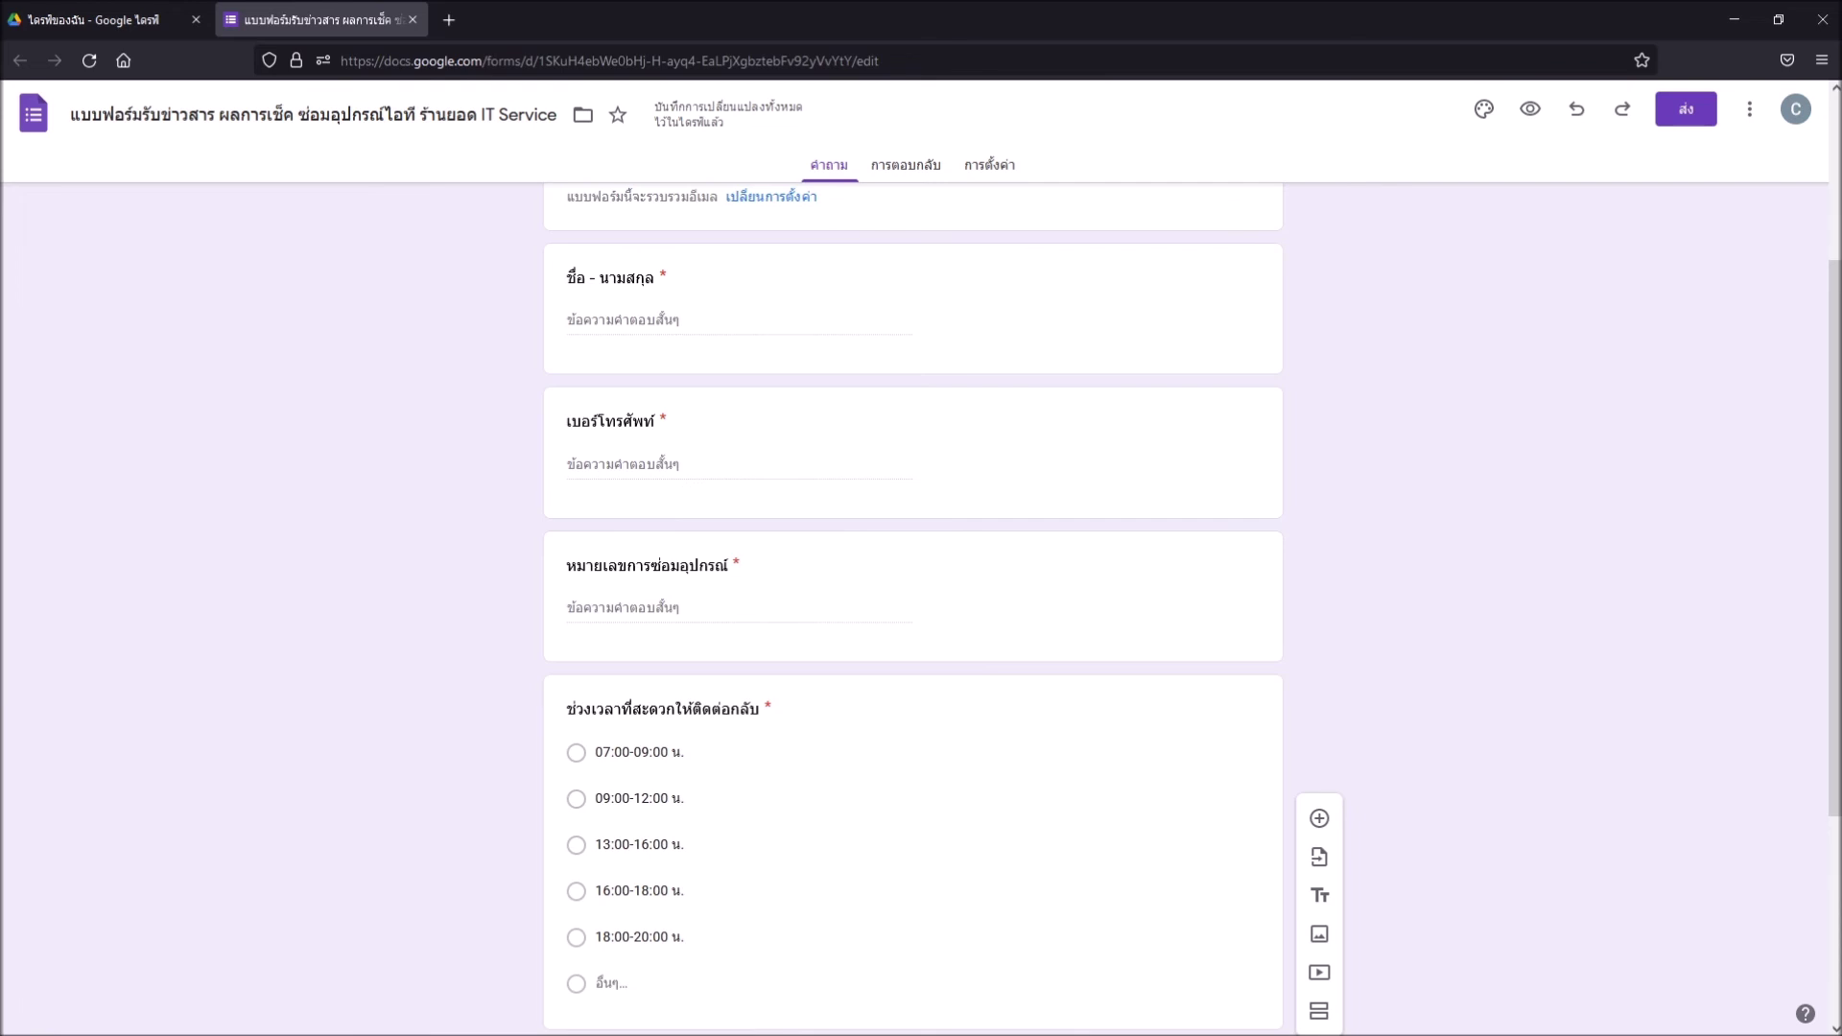
Add a required question titled "ข้อเสนอแนะติชม" below the callback time question and set its answer type to "ย่อหน้า".
click(1319, 819)
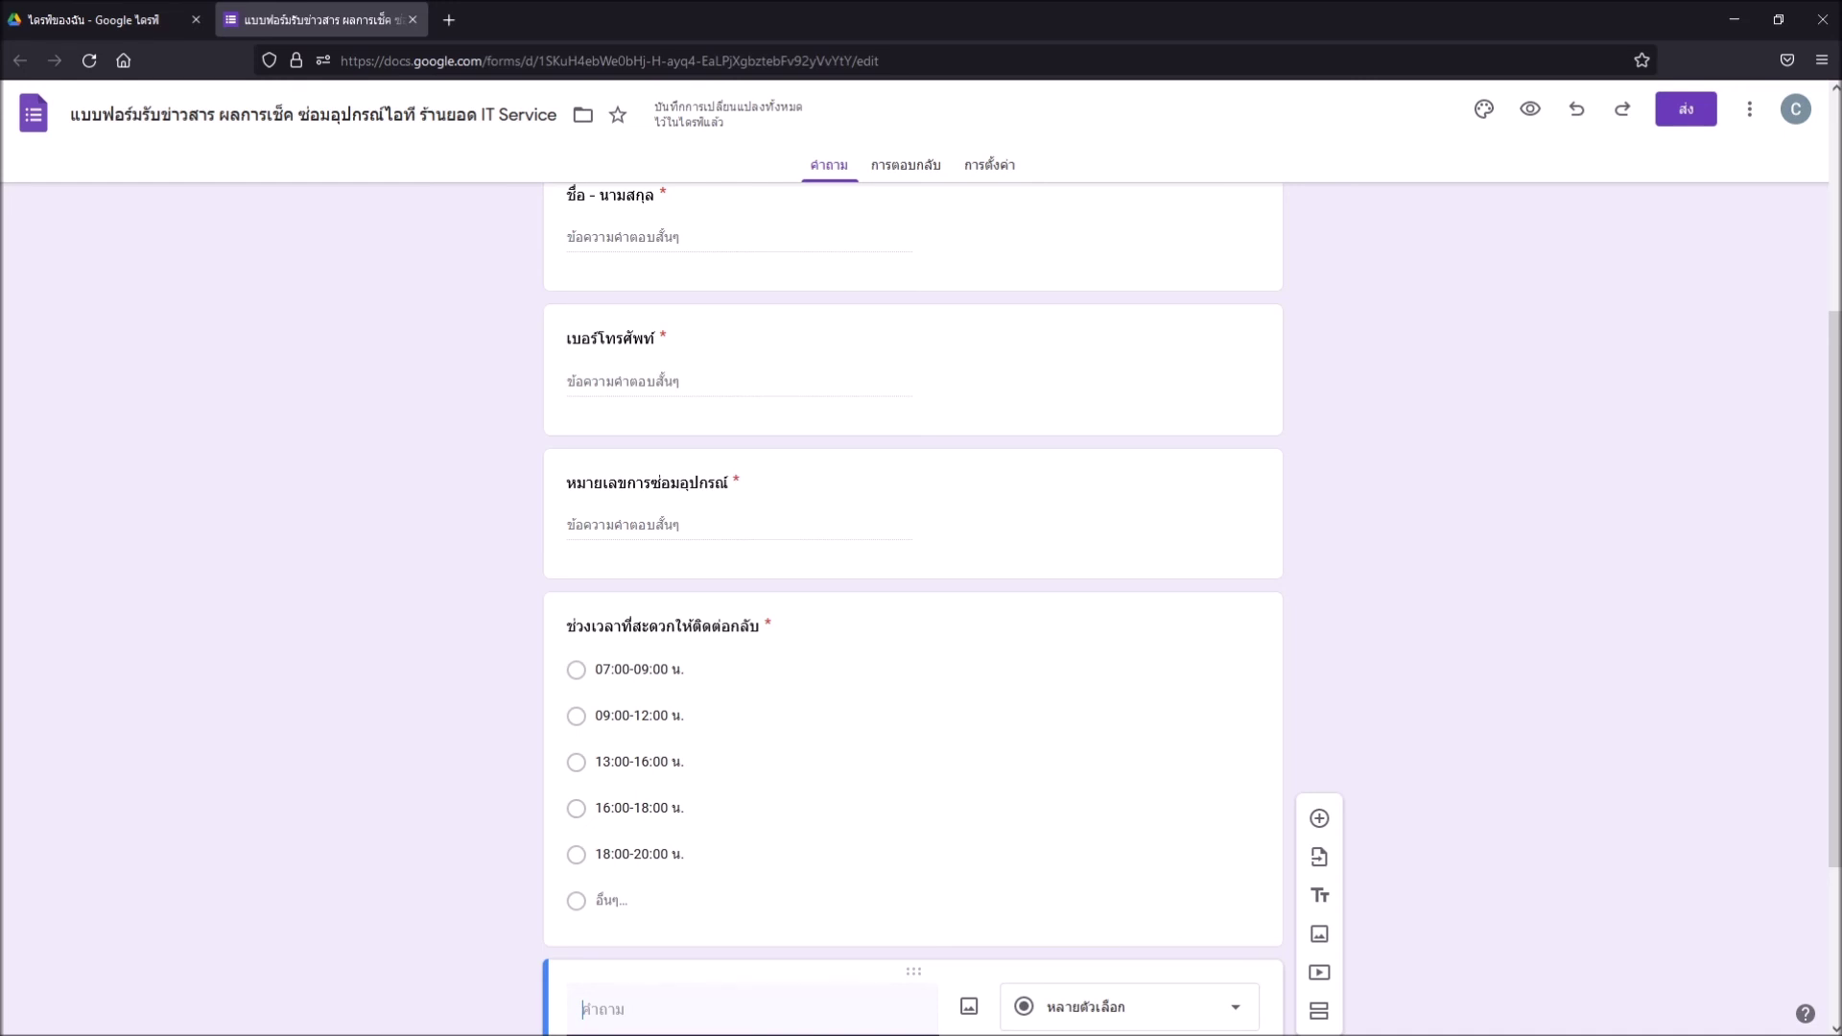
text(ข้อเสนอแนะ)
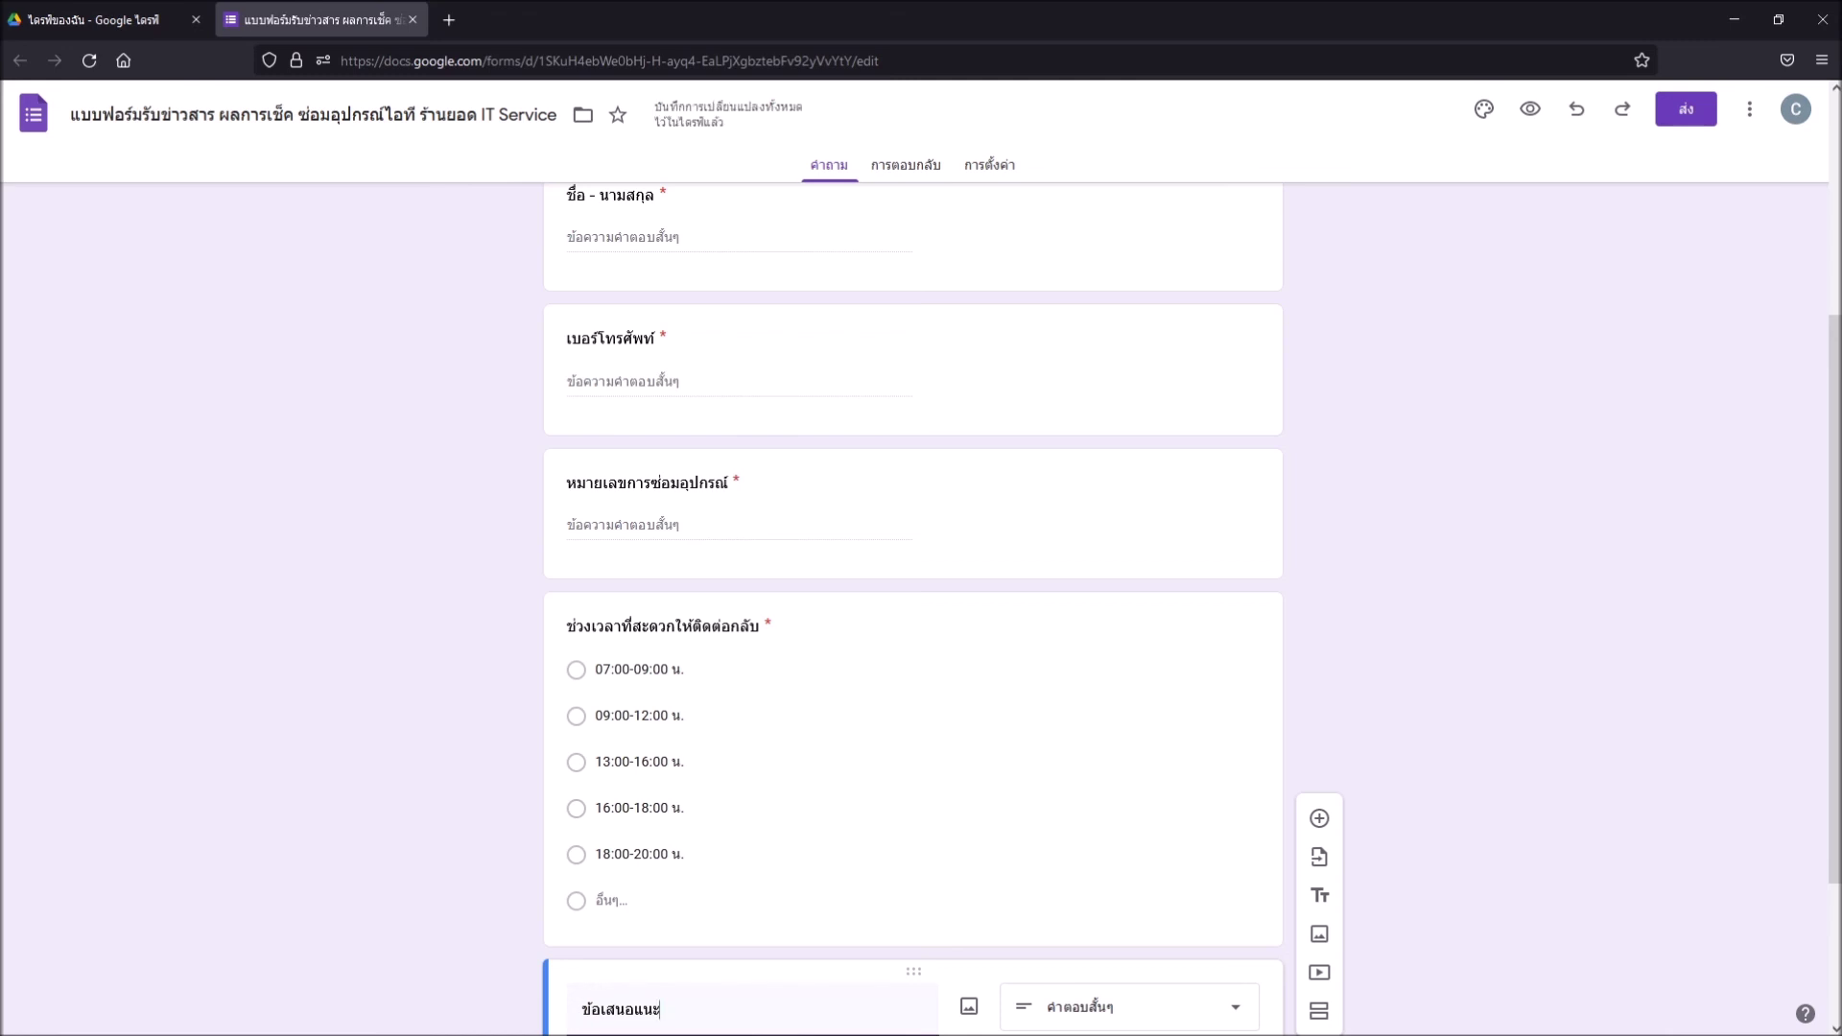
text(ติชม)
click(1129, 1006)
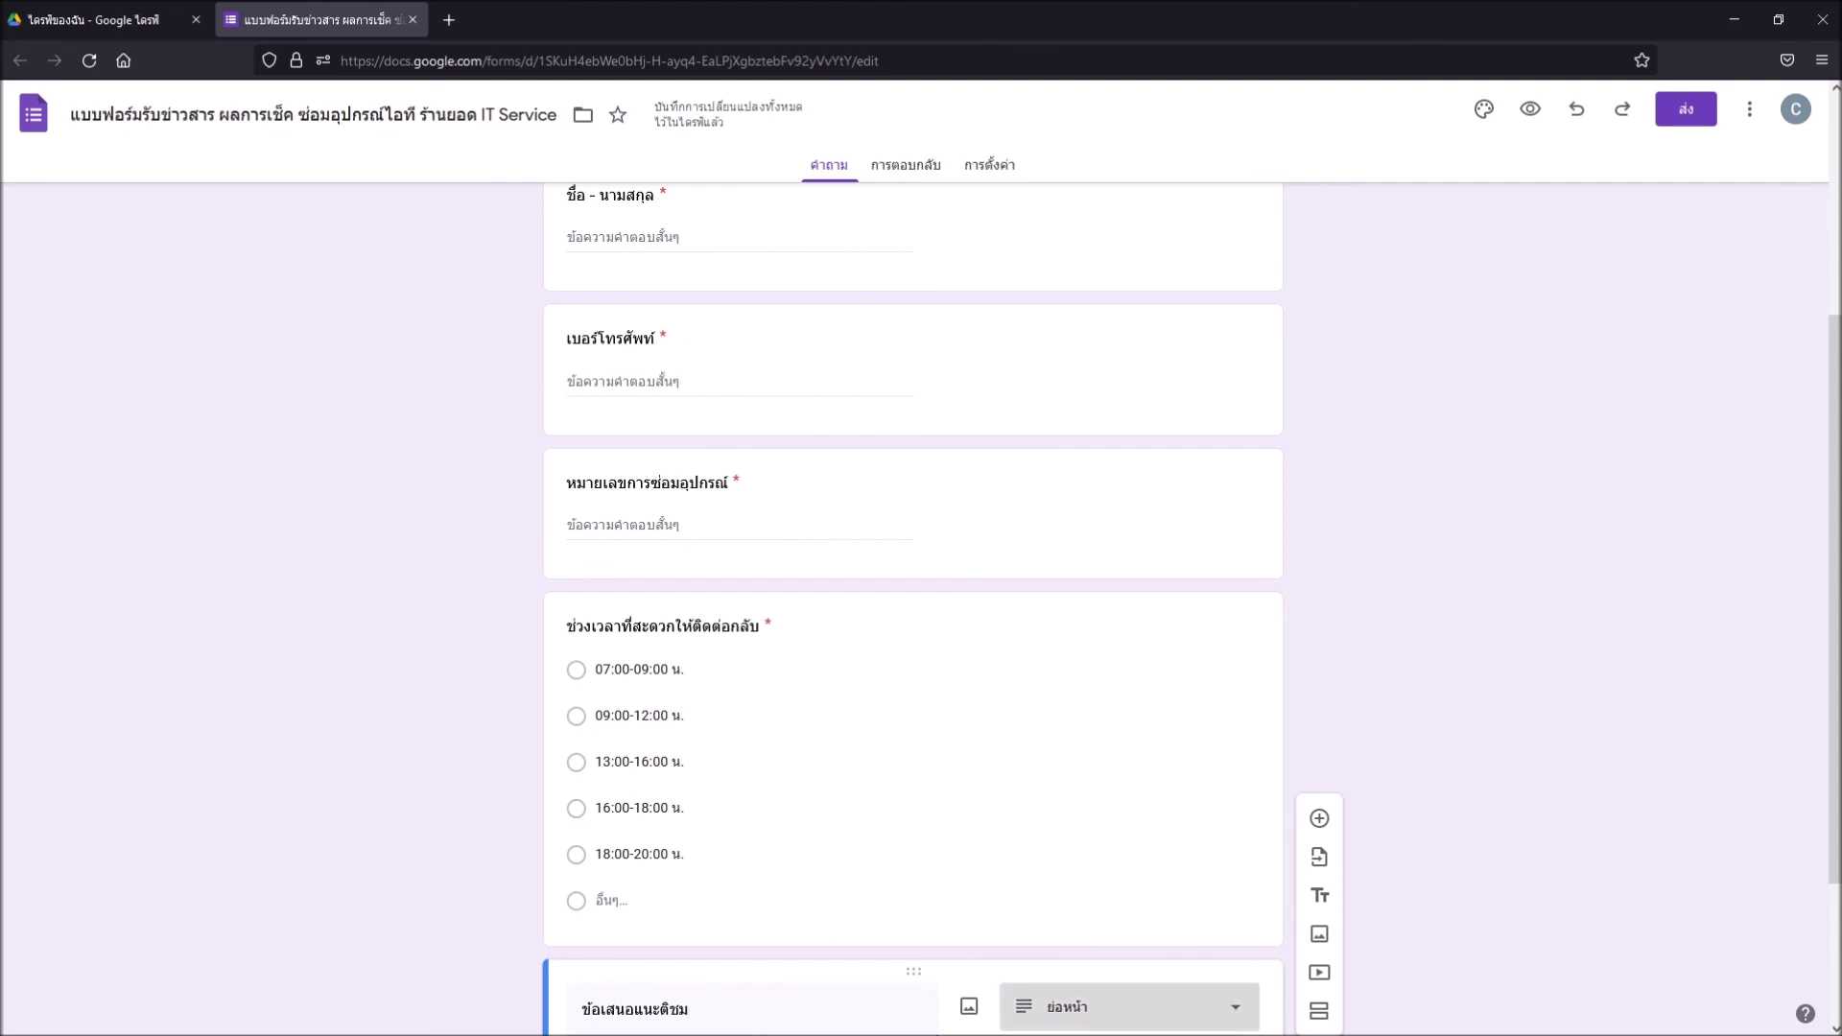
key(Down)
key(Up)
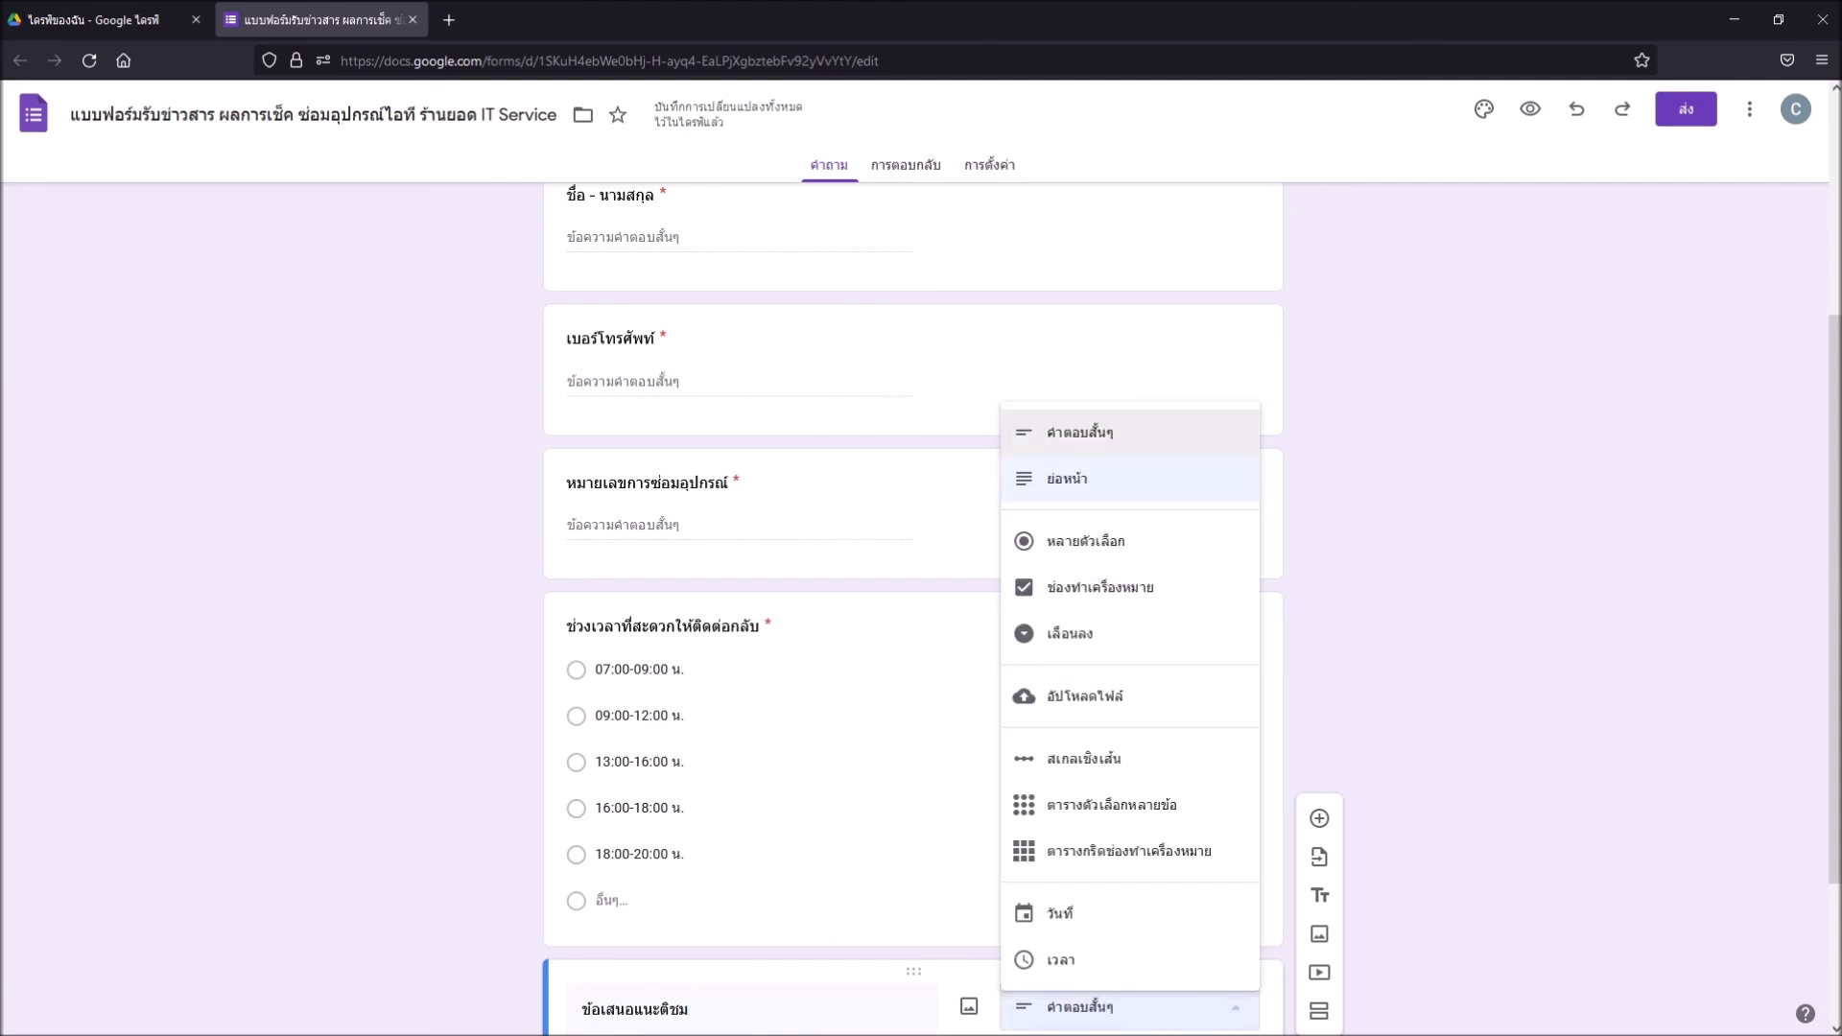
key(Down)
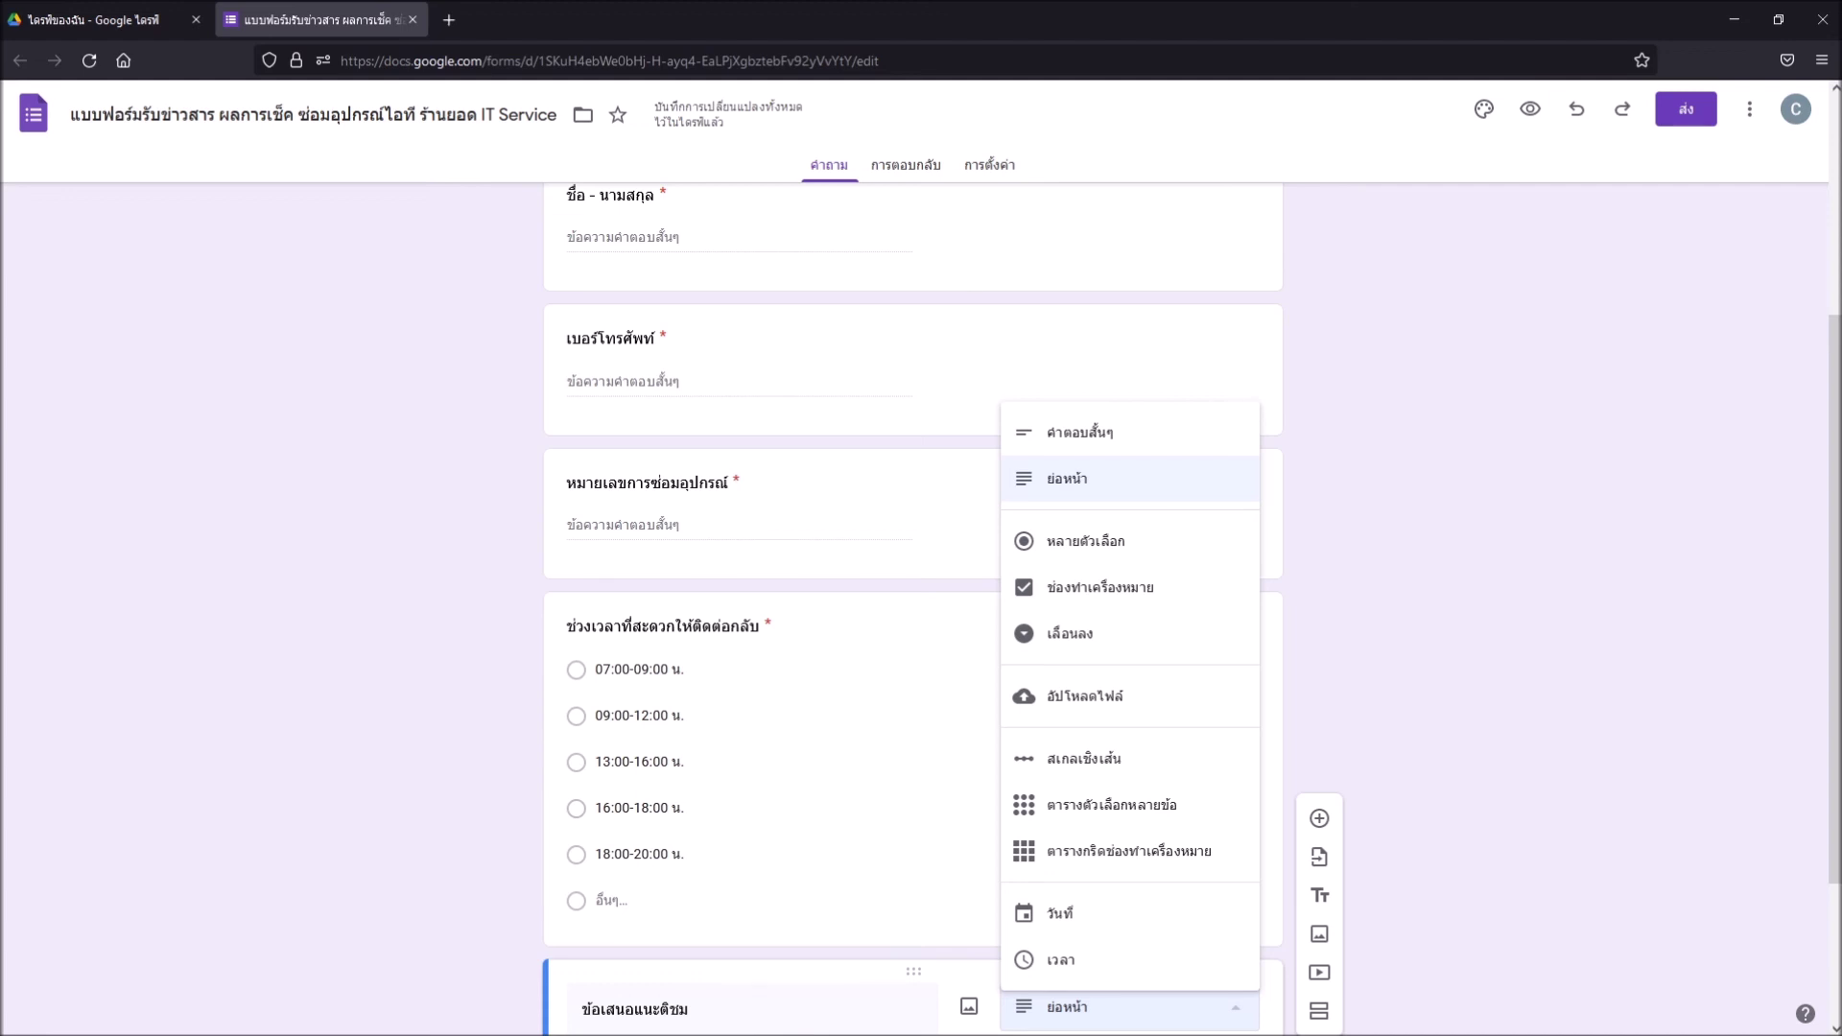
key(Return)
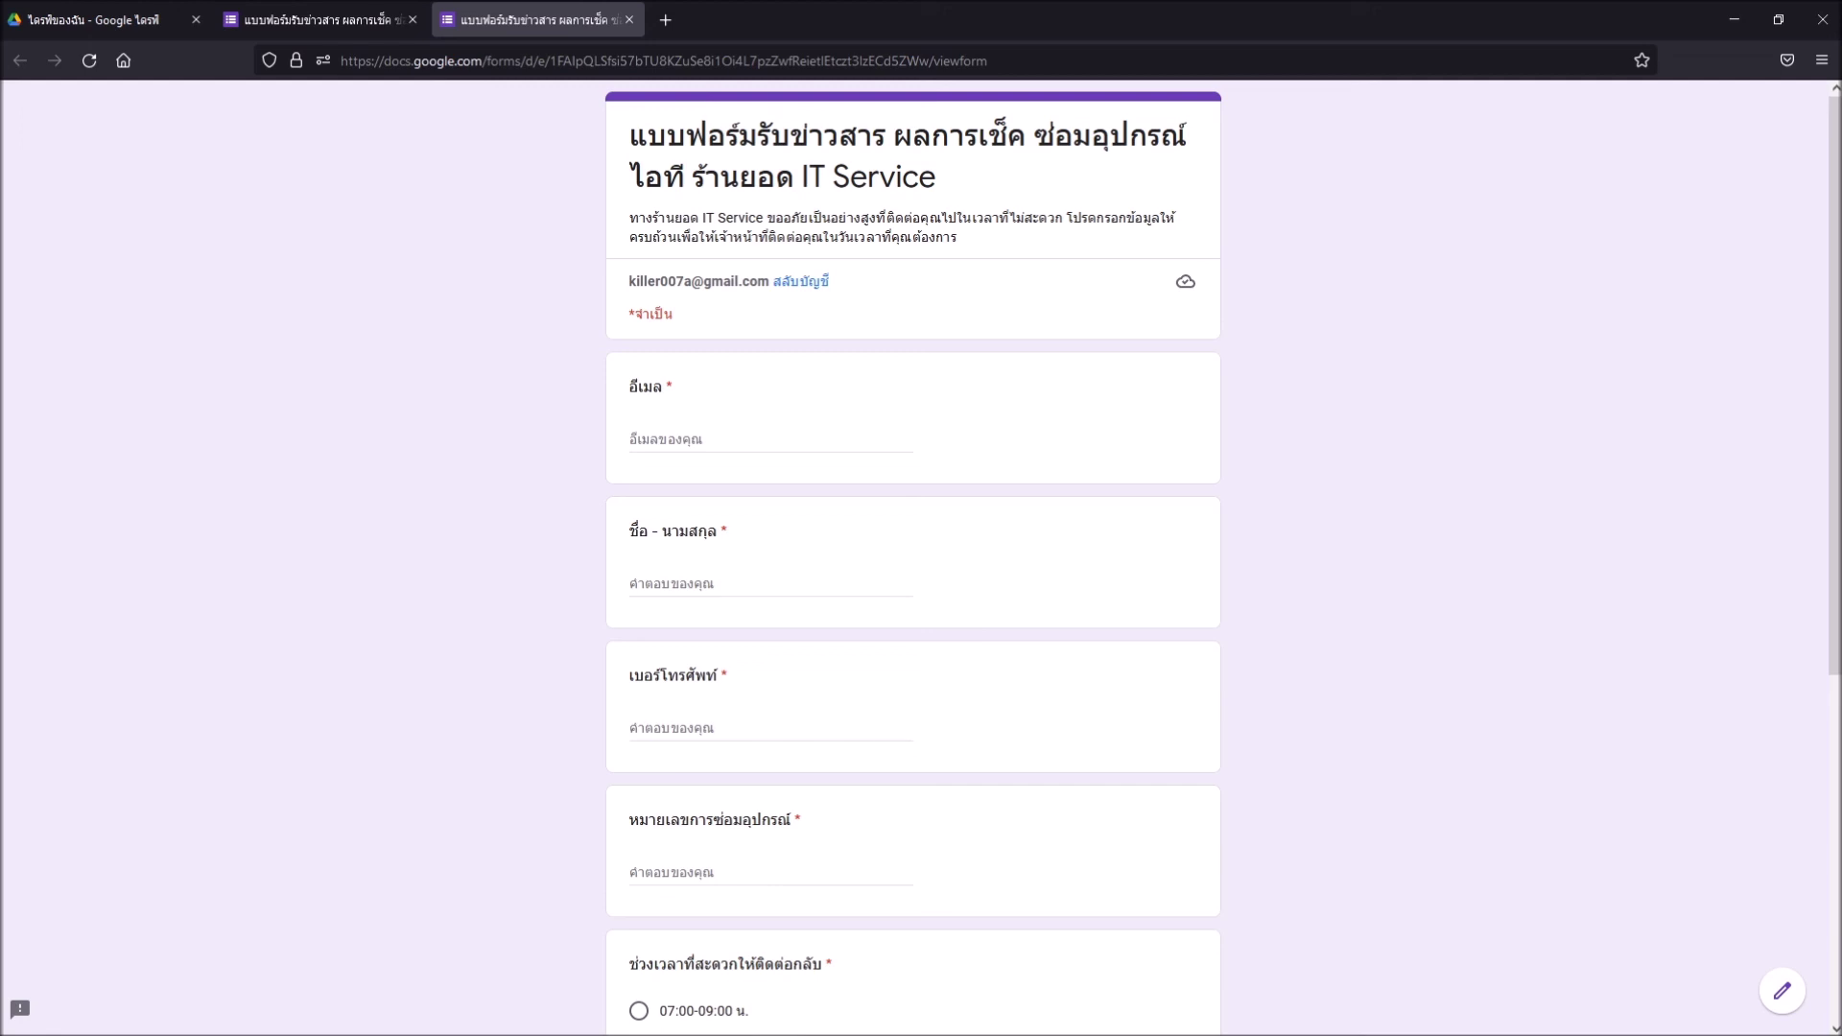
Review the form preview down to its last question, and close the preview, form editor and Google Drive tabs.
scroll(912, 557, down, 3)
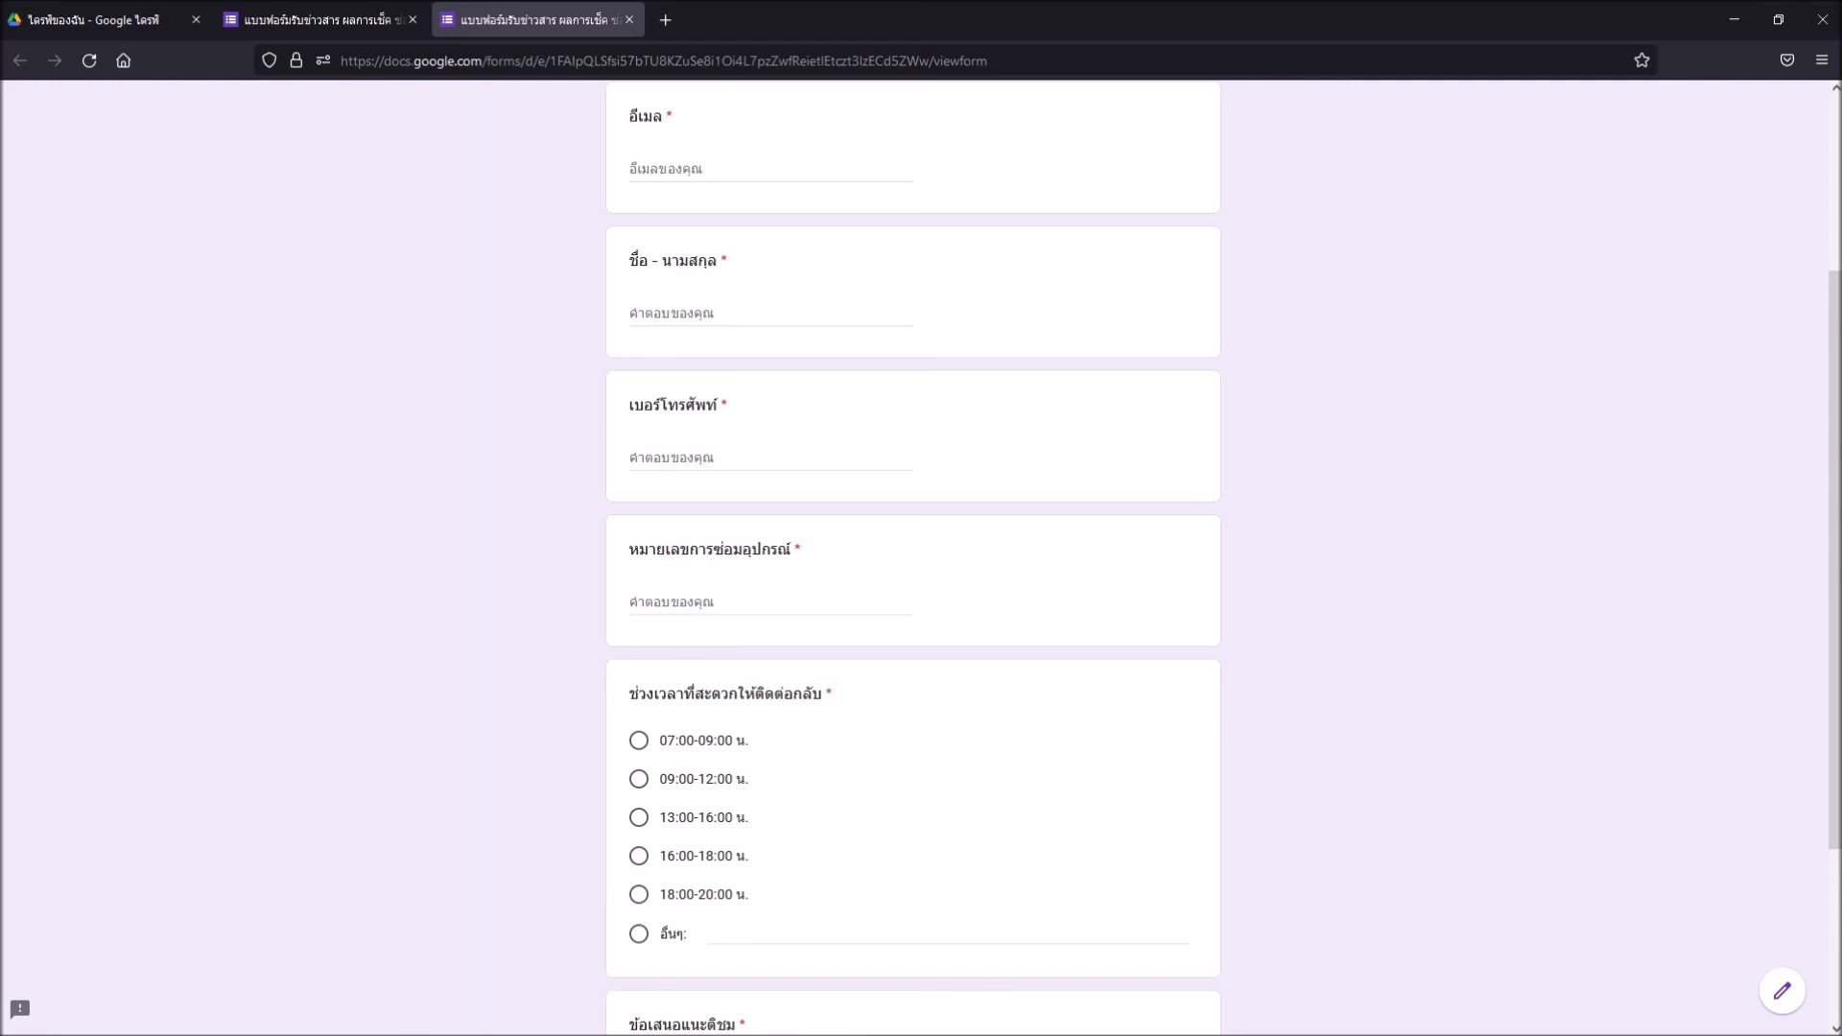
scroll(913, 557, down, 2)
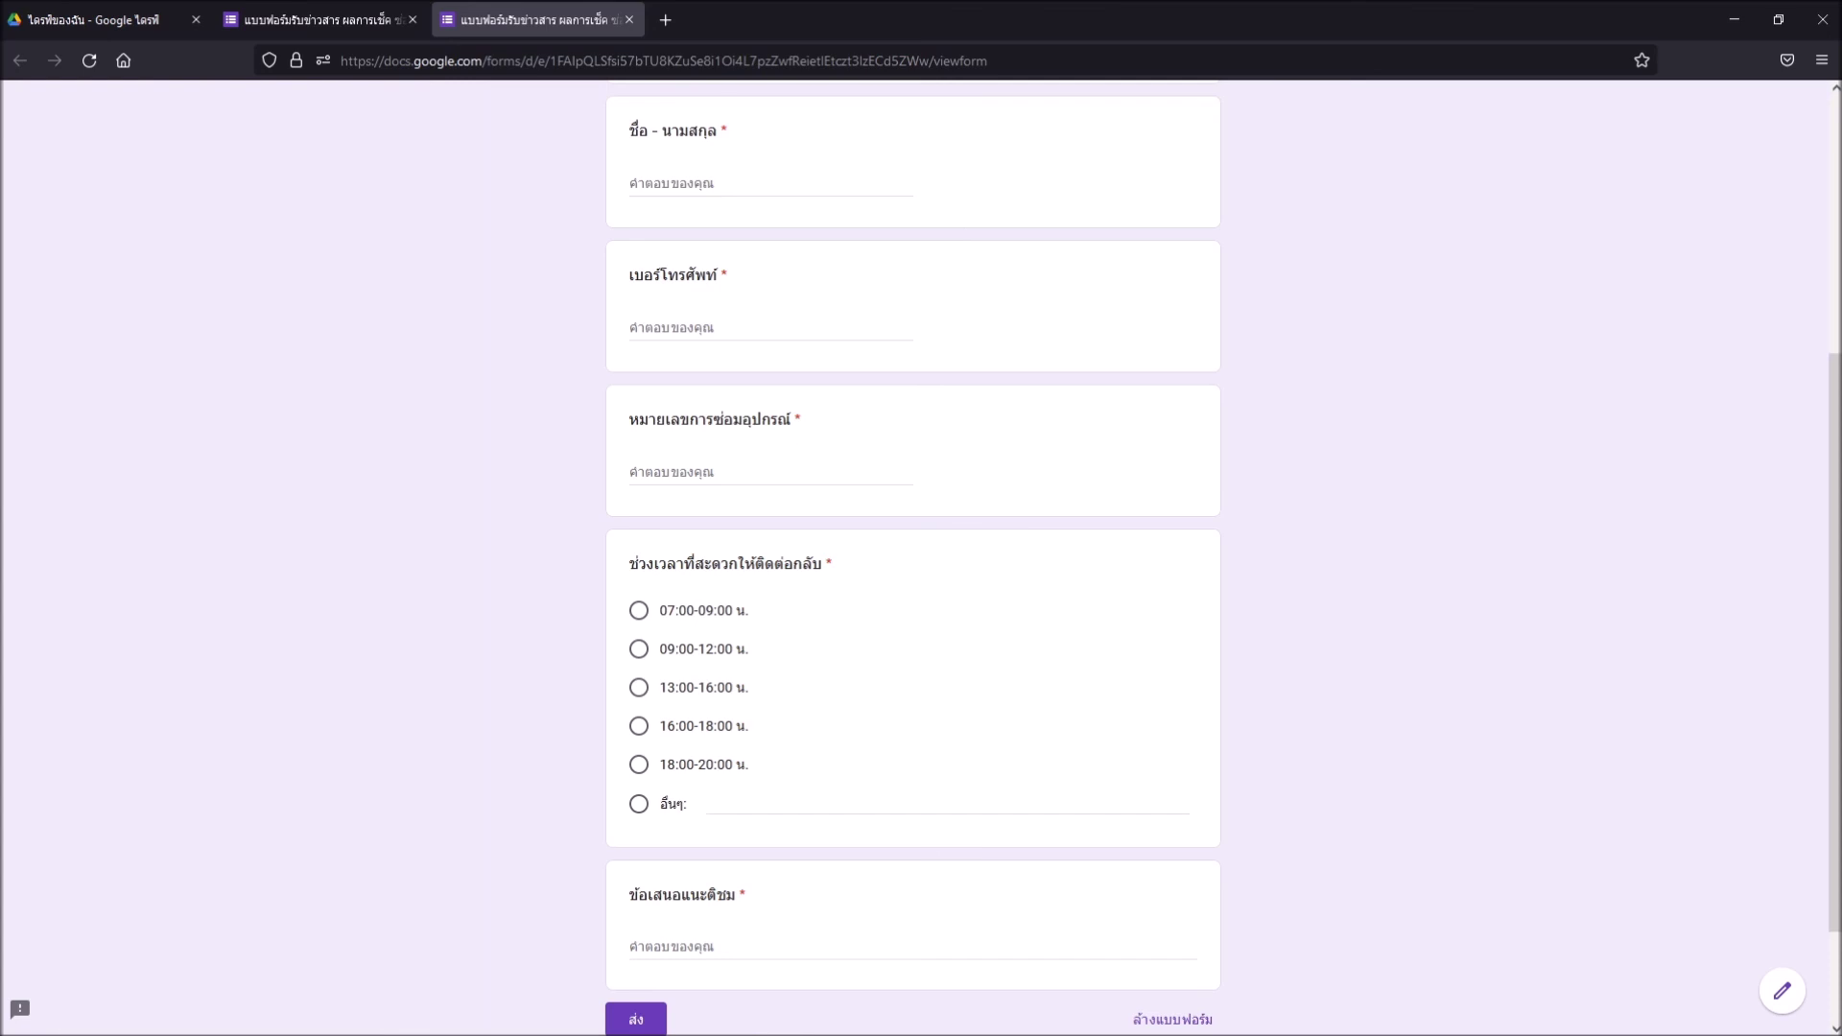
key(ctrl+w)
key(ctrl+w)
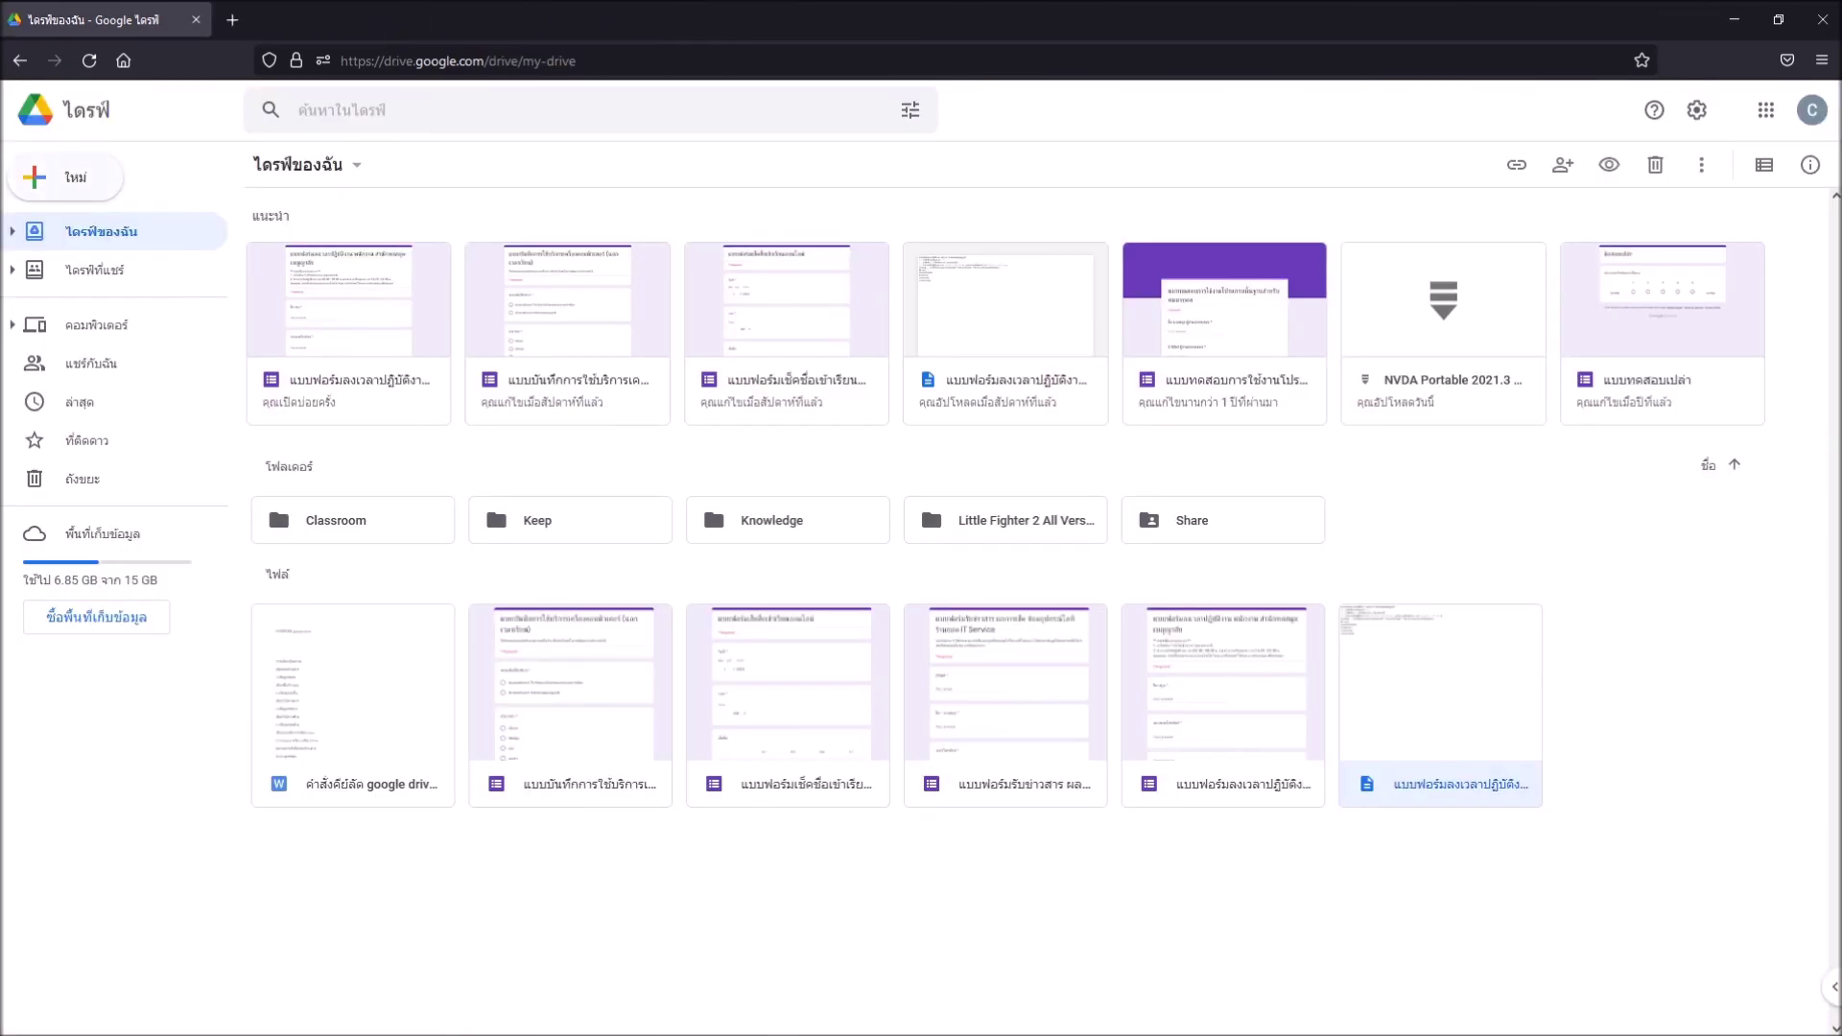
key(ctrl+w)
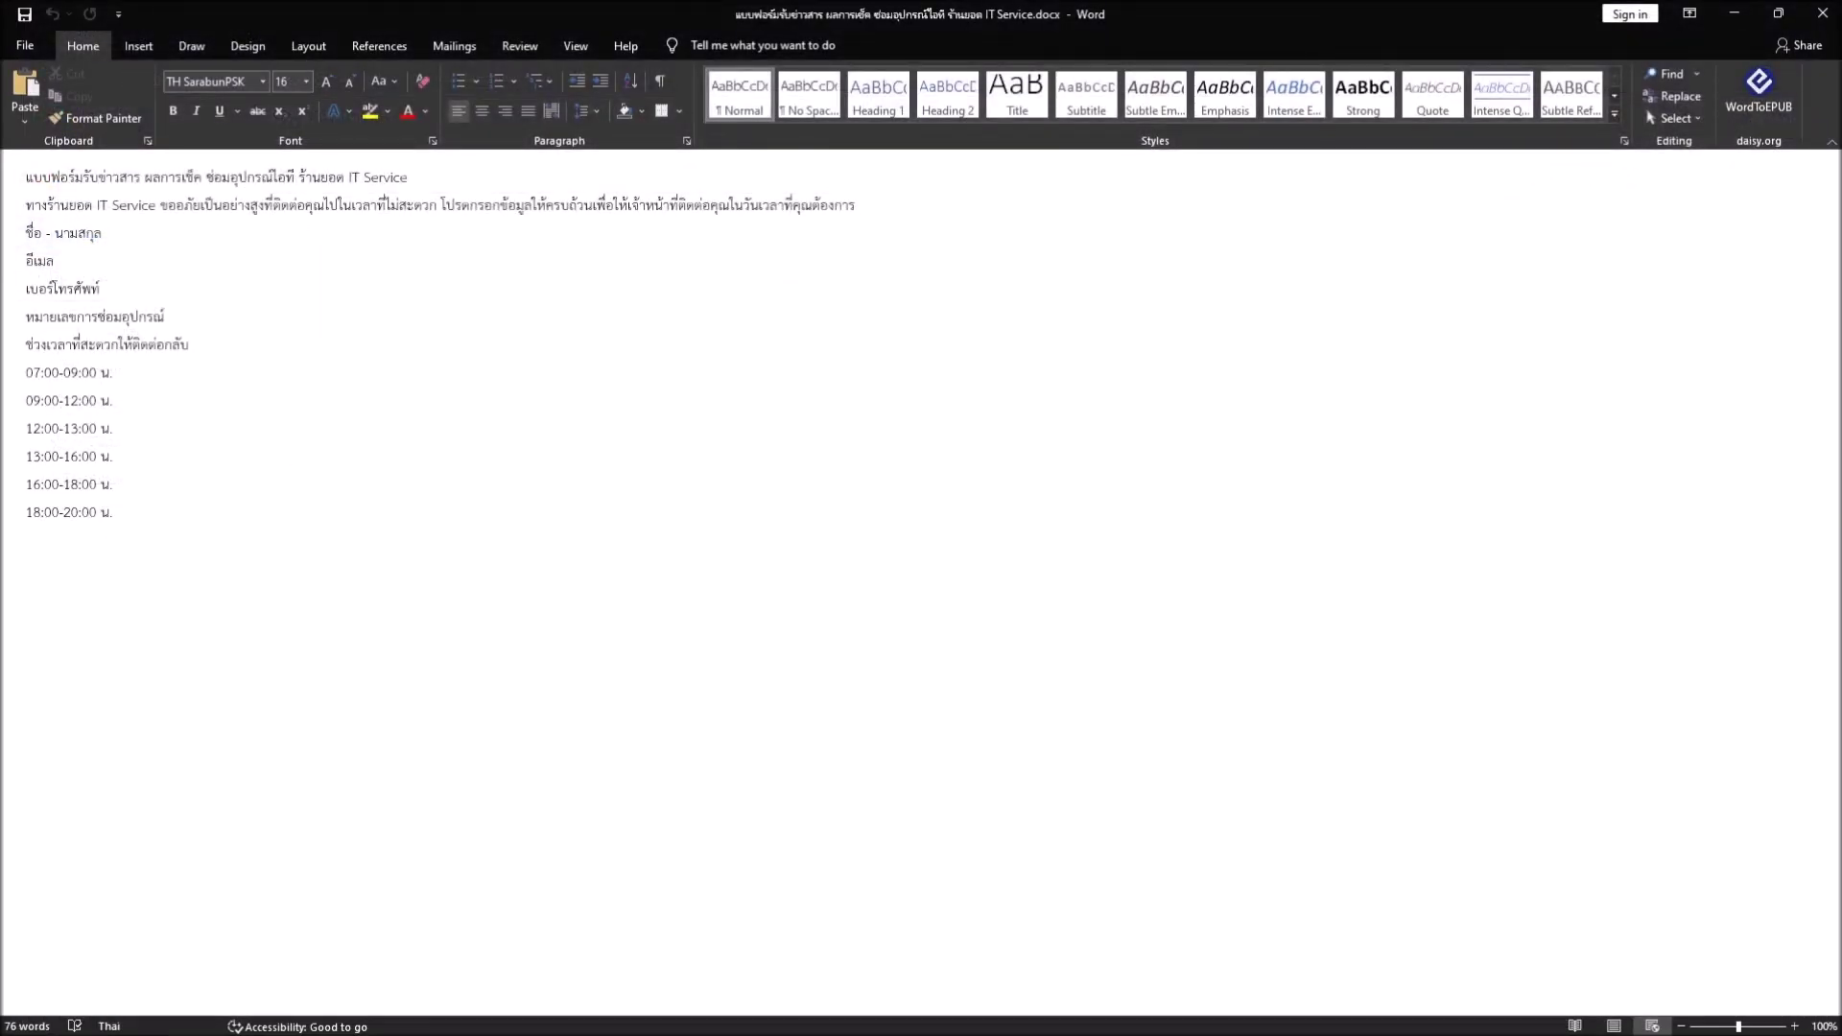
Close the form text document and exit Word.
key(ctrl+w)
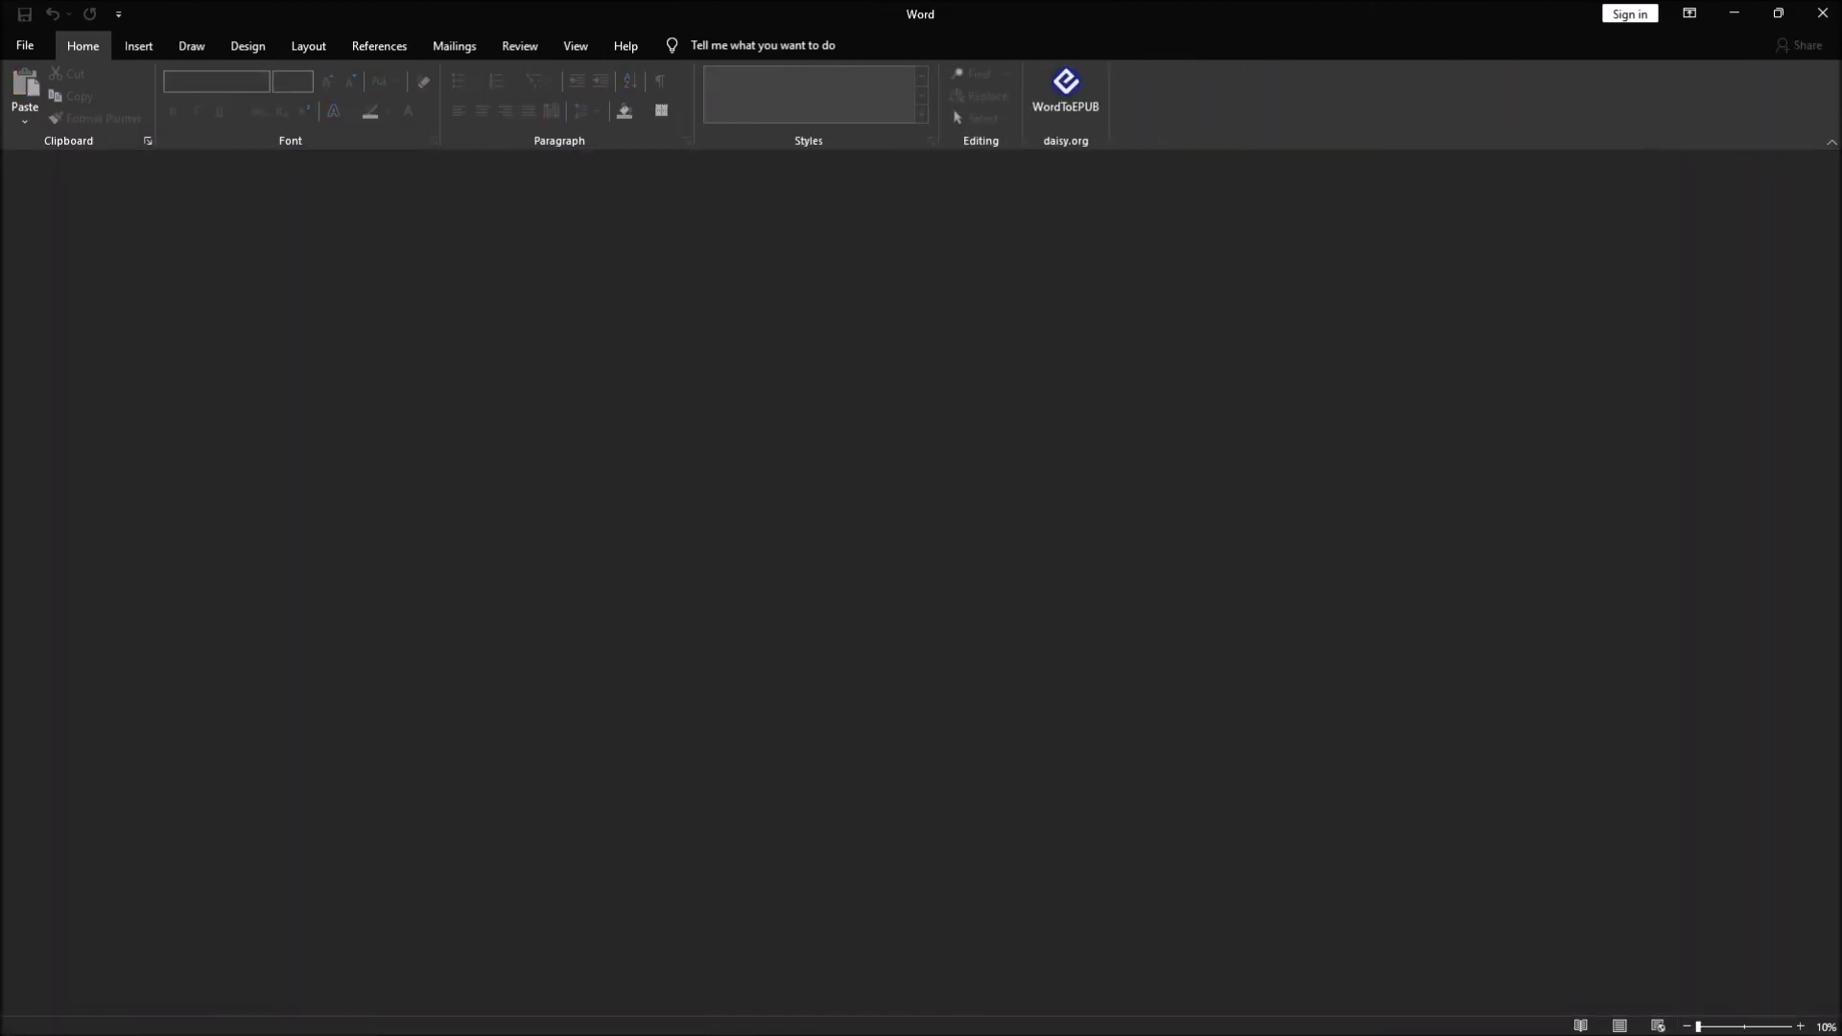
key(alt+F4)
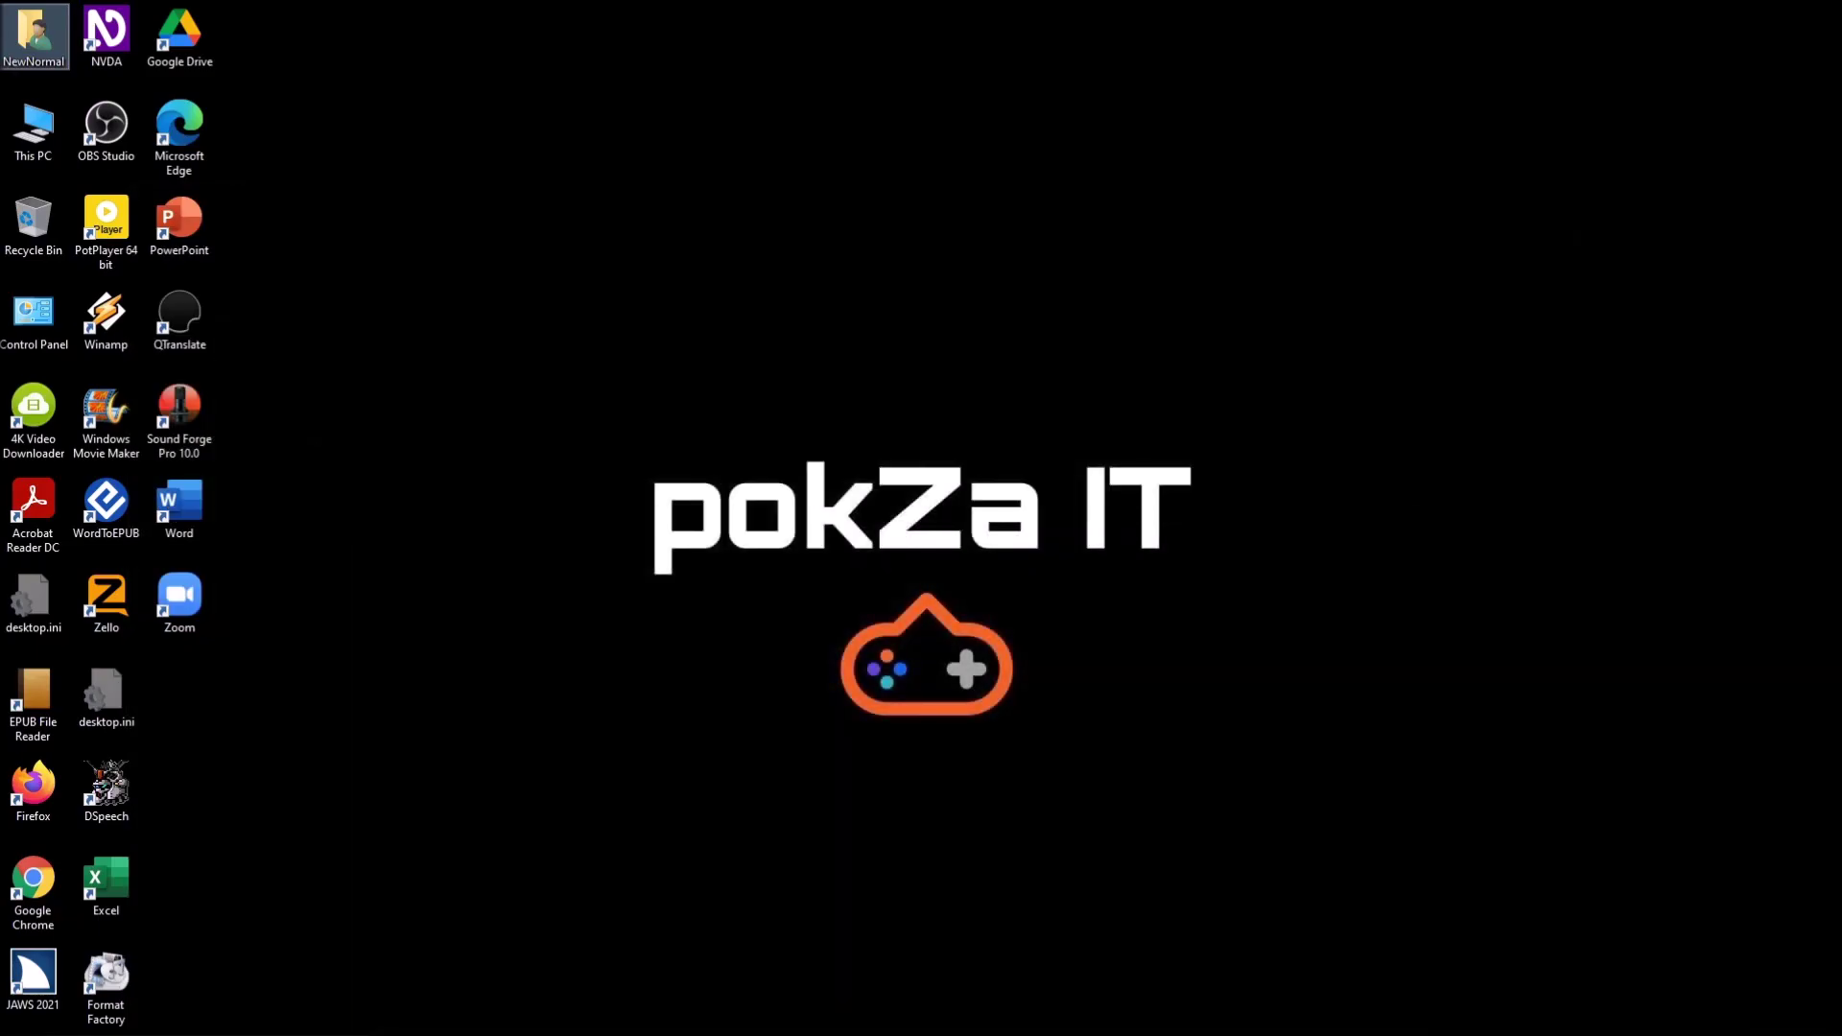